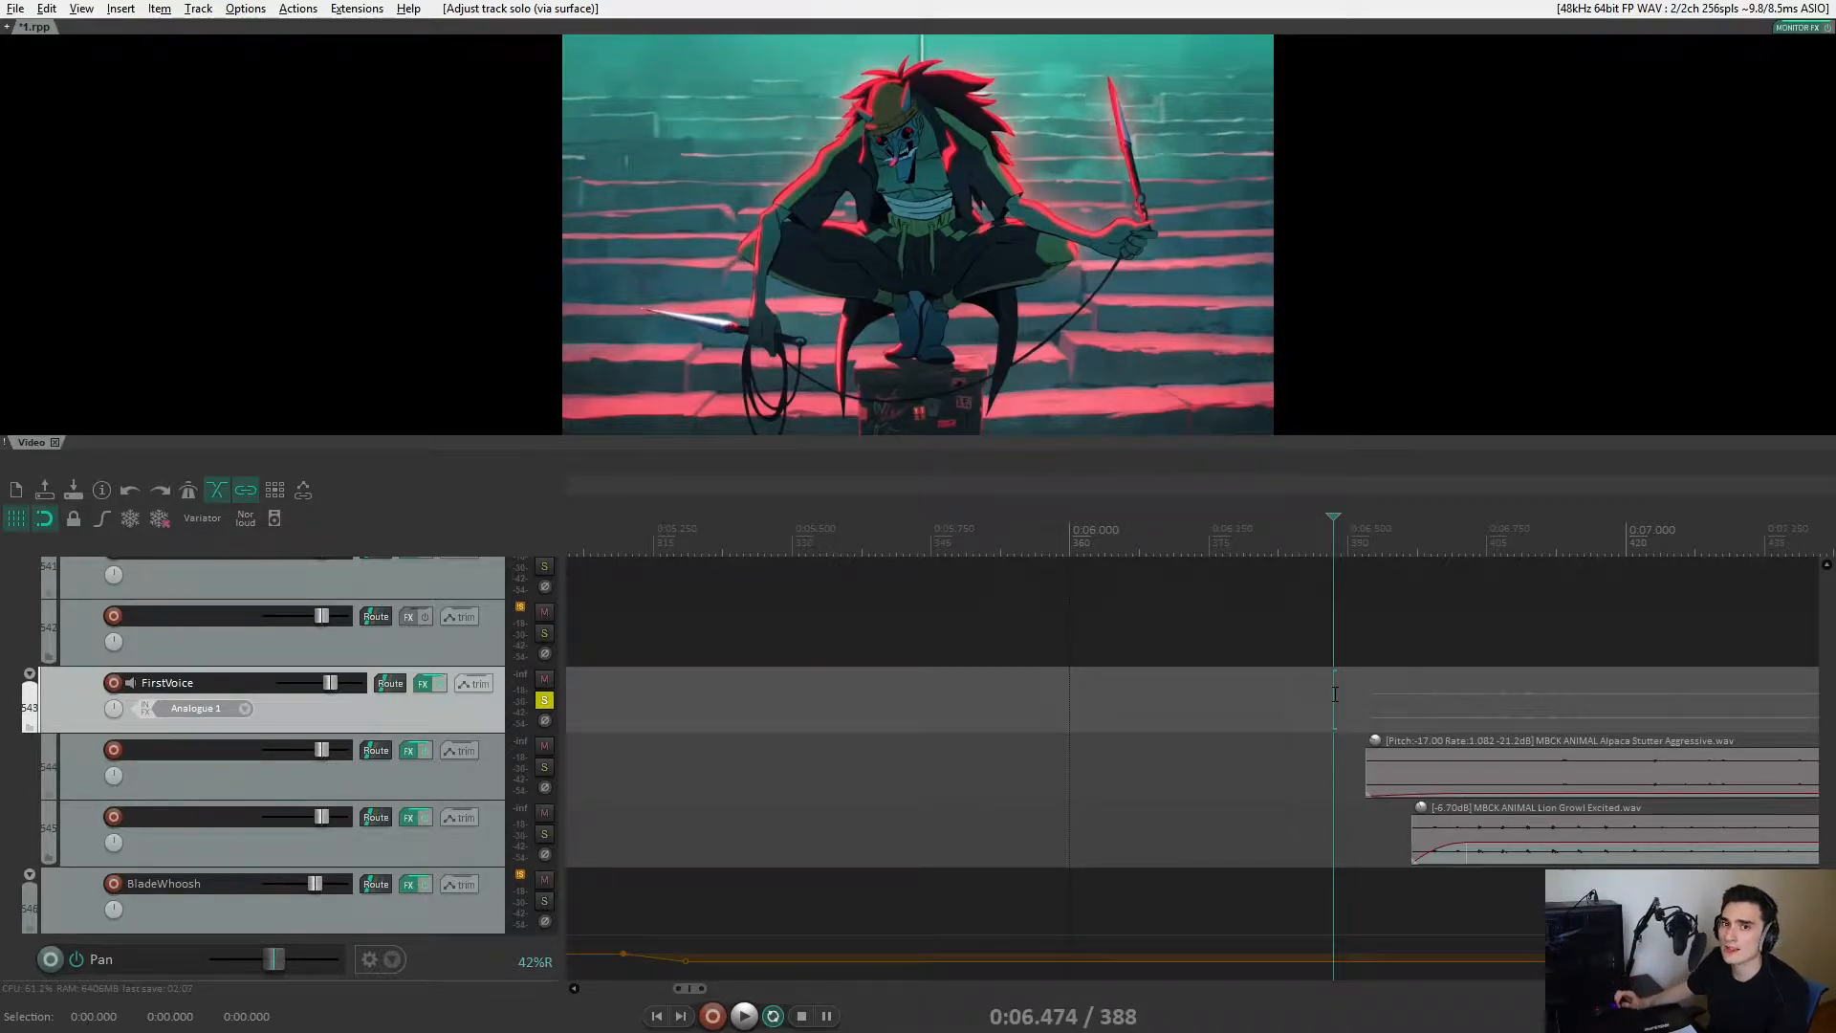
Play the soloed FirstVoice folder from 0:06.474, and the slide, wind chime and cymbal layers from 0:07.636.
key("space")
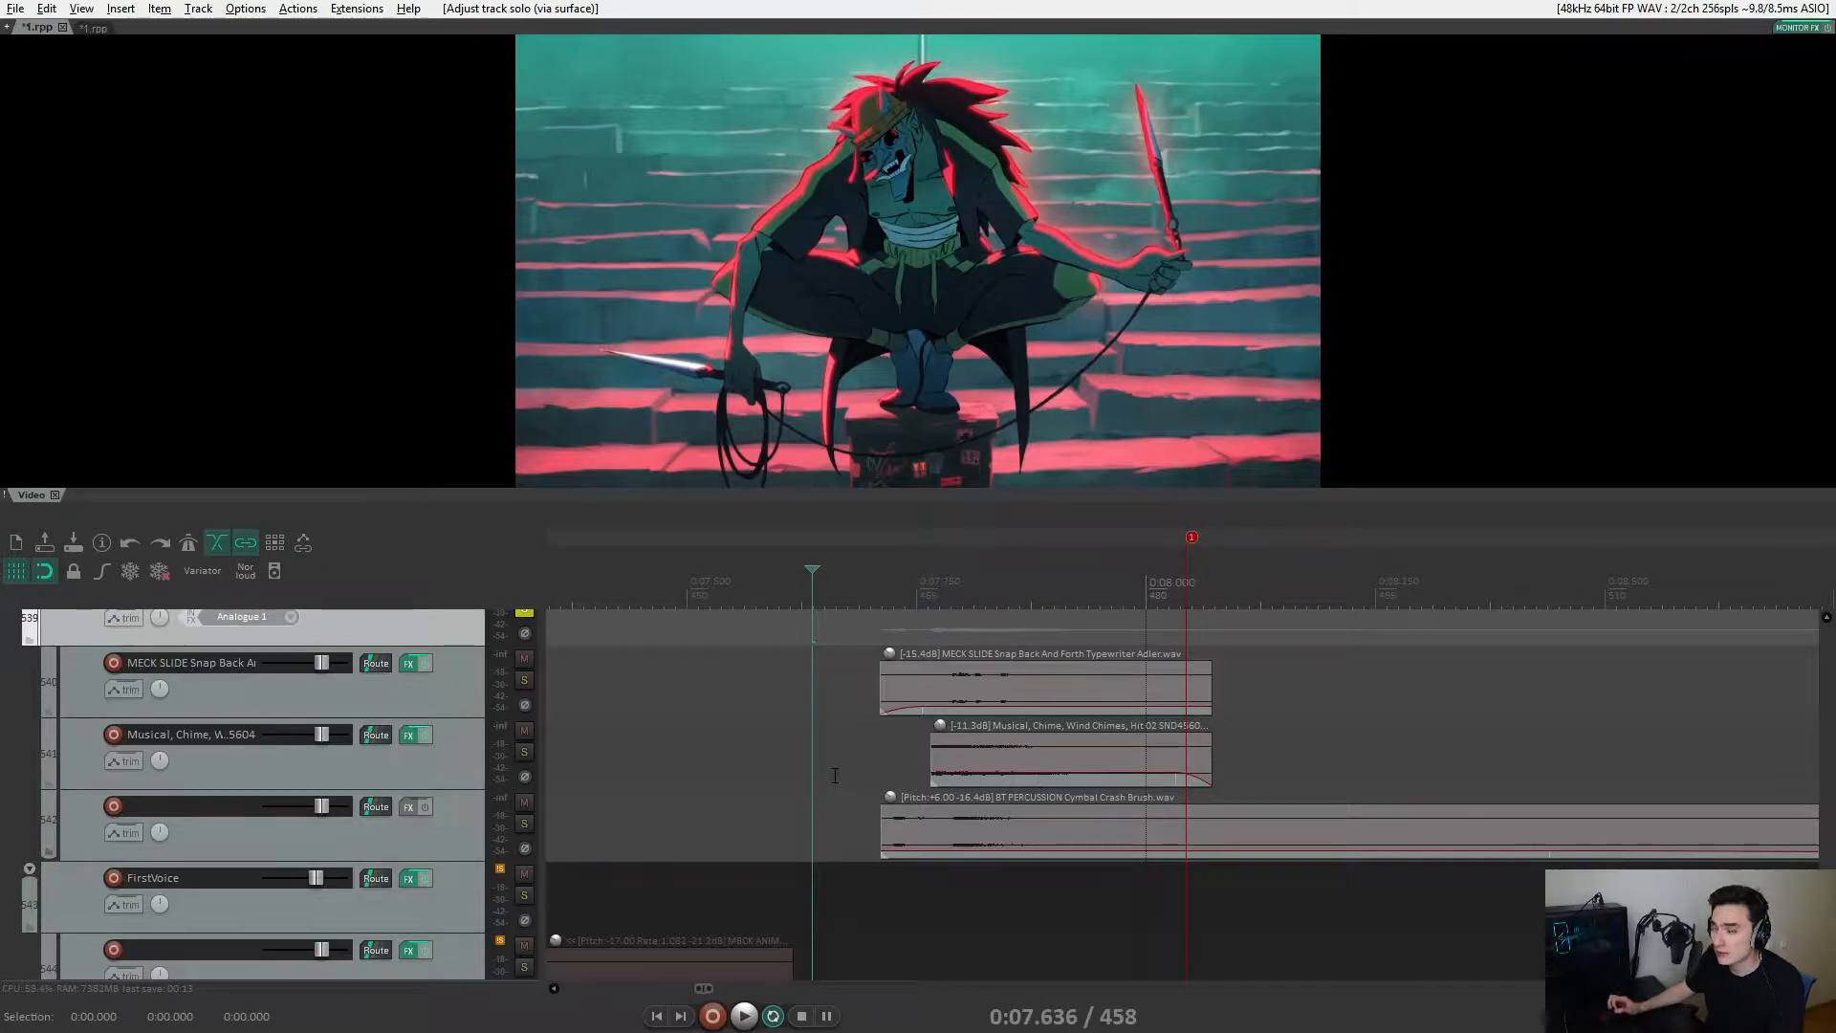
key("space")
scroll(840, 778, "up", 1)
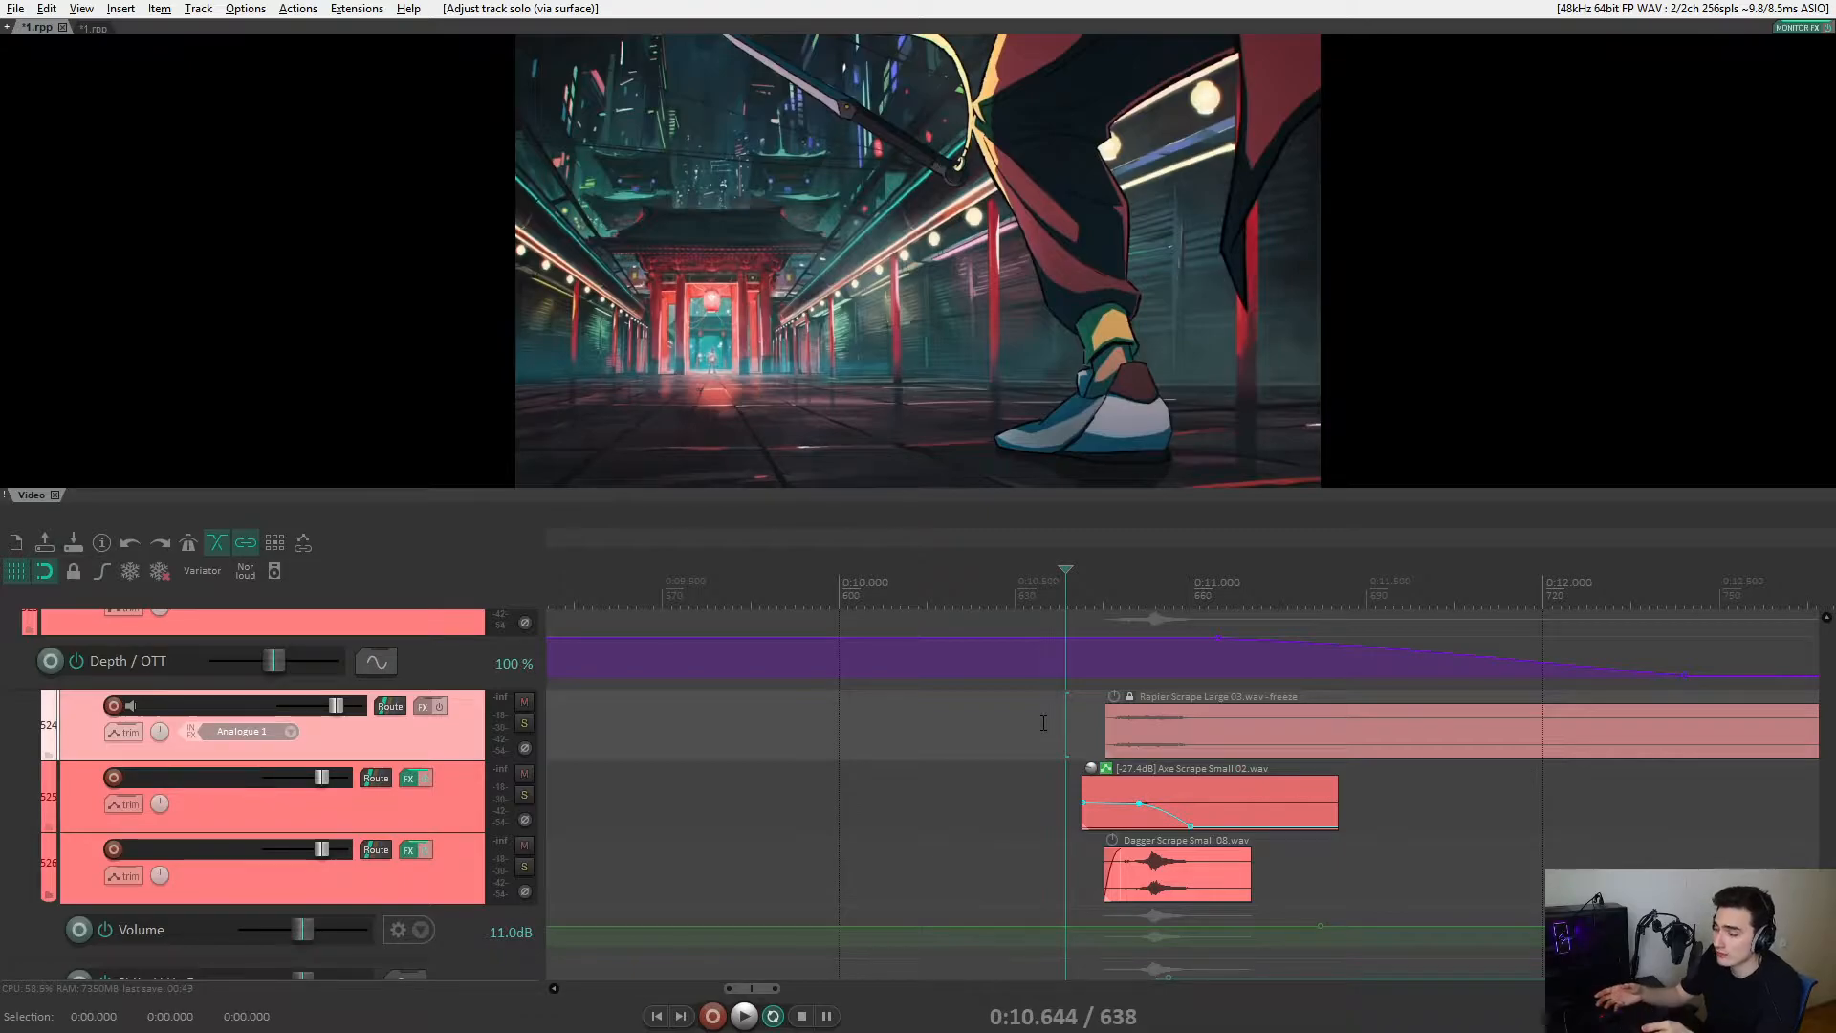
Examine the scrape layers inside the BladeShine folder and play the soloed folder from 0:10.644.
scroll(1044, 723, "down", 1)
left_click_drag(1050, 784, 972, 827)
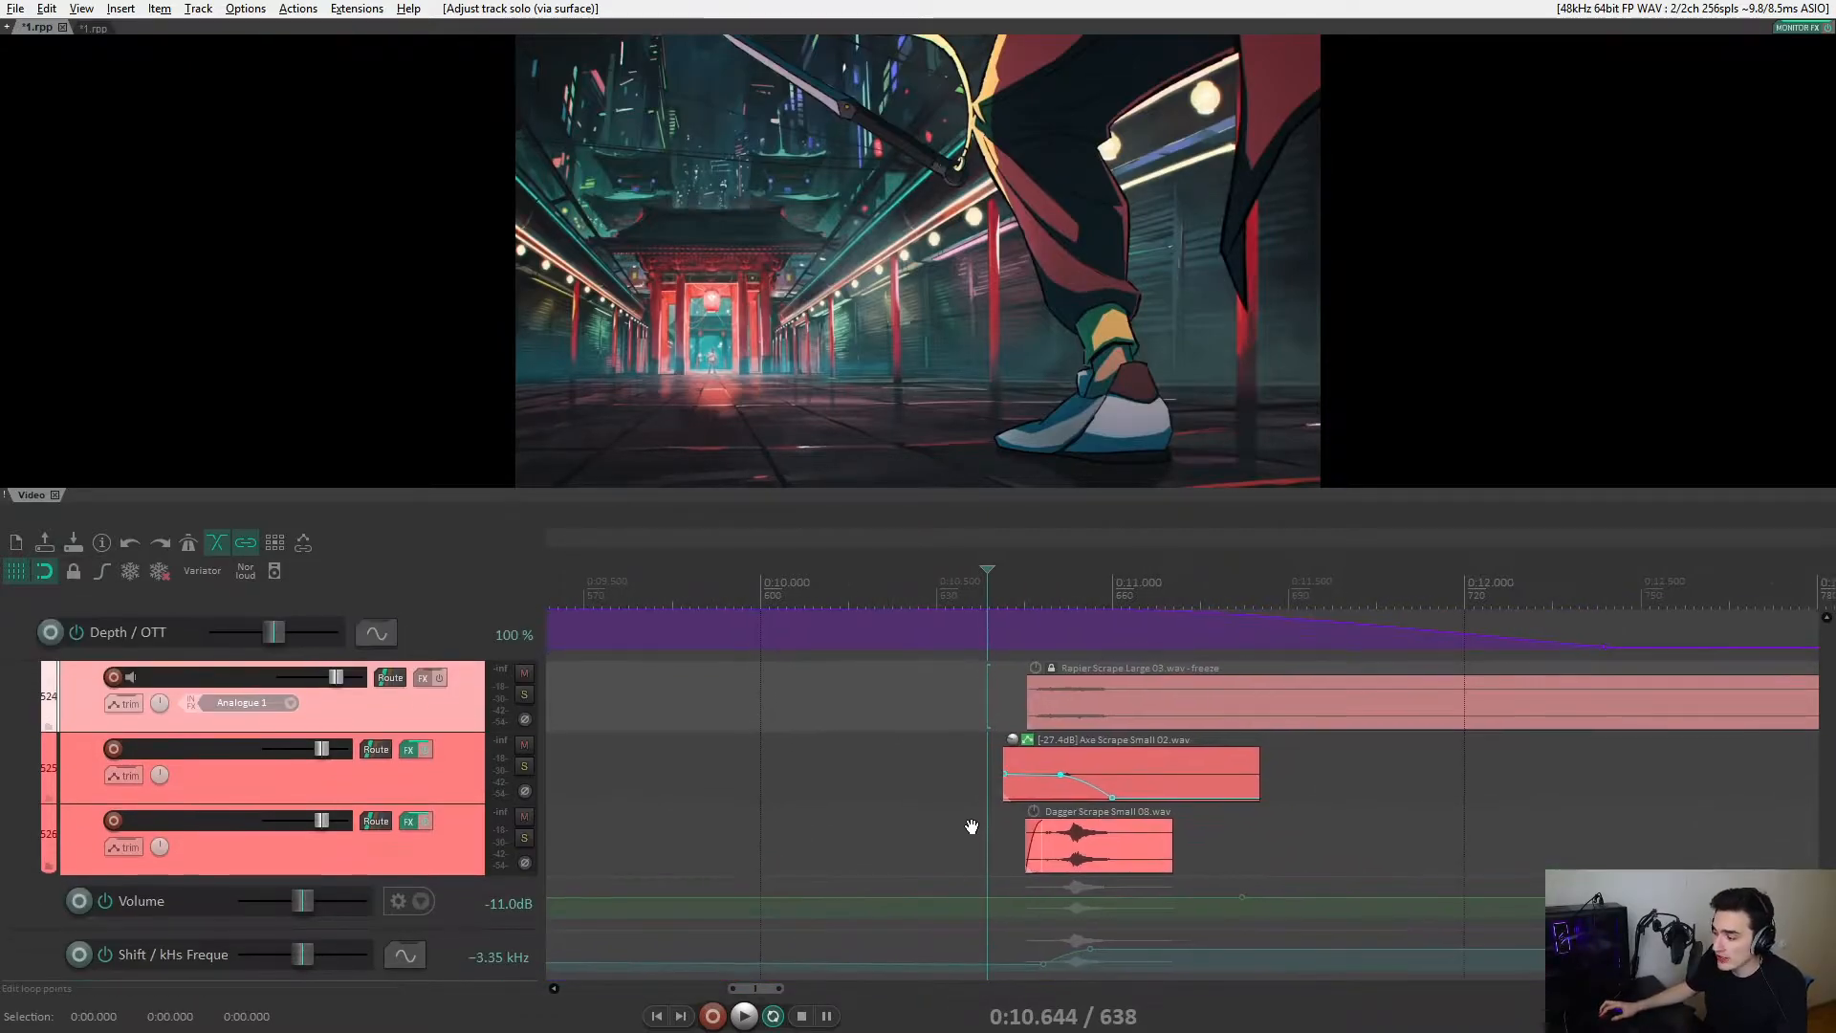
left_click_drag(1007, 702, 951, 852)
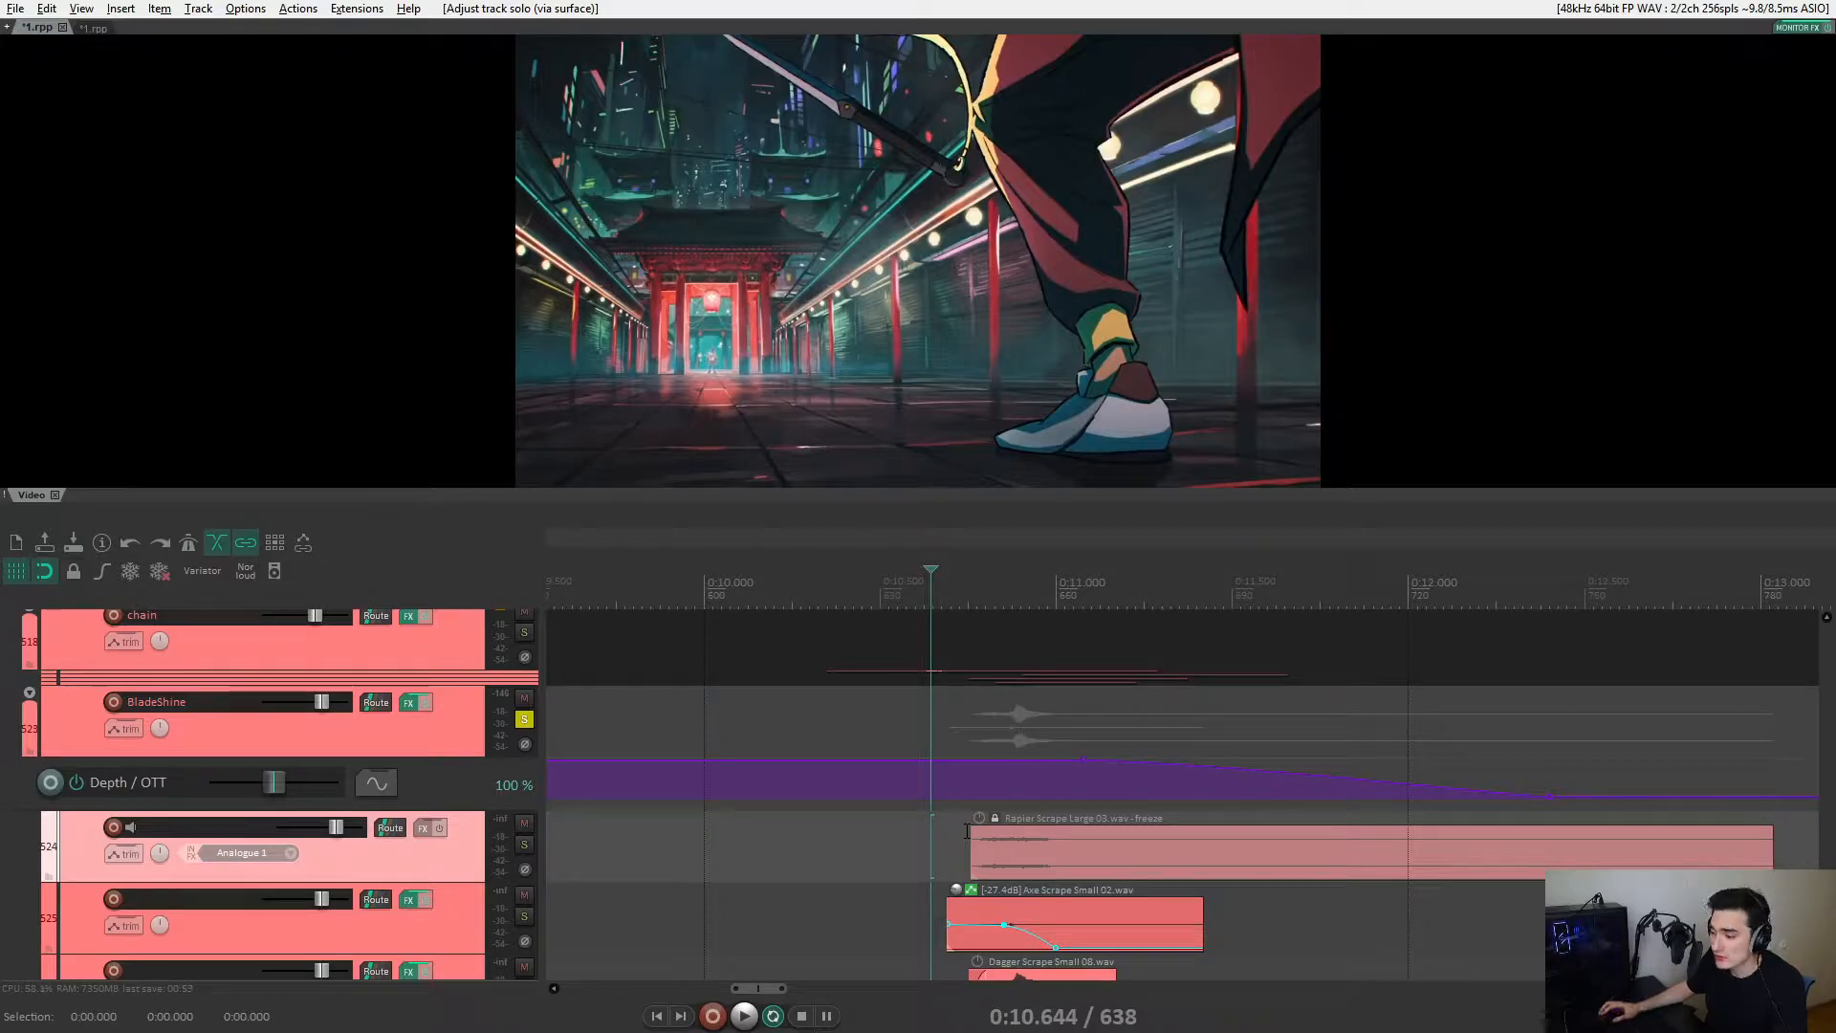
key("space")
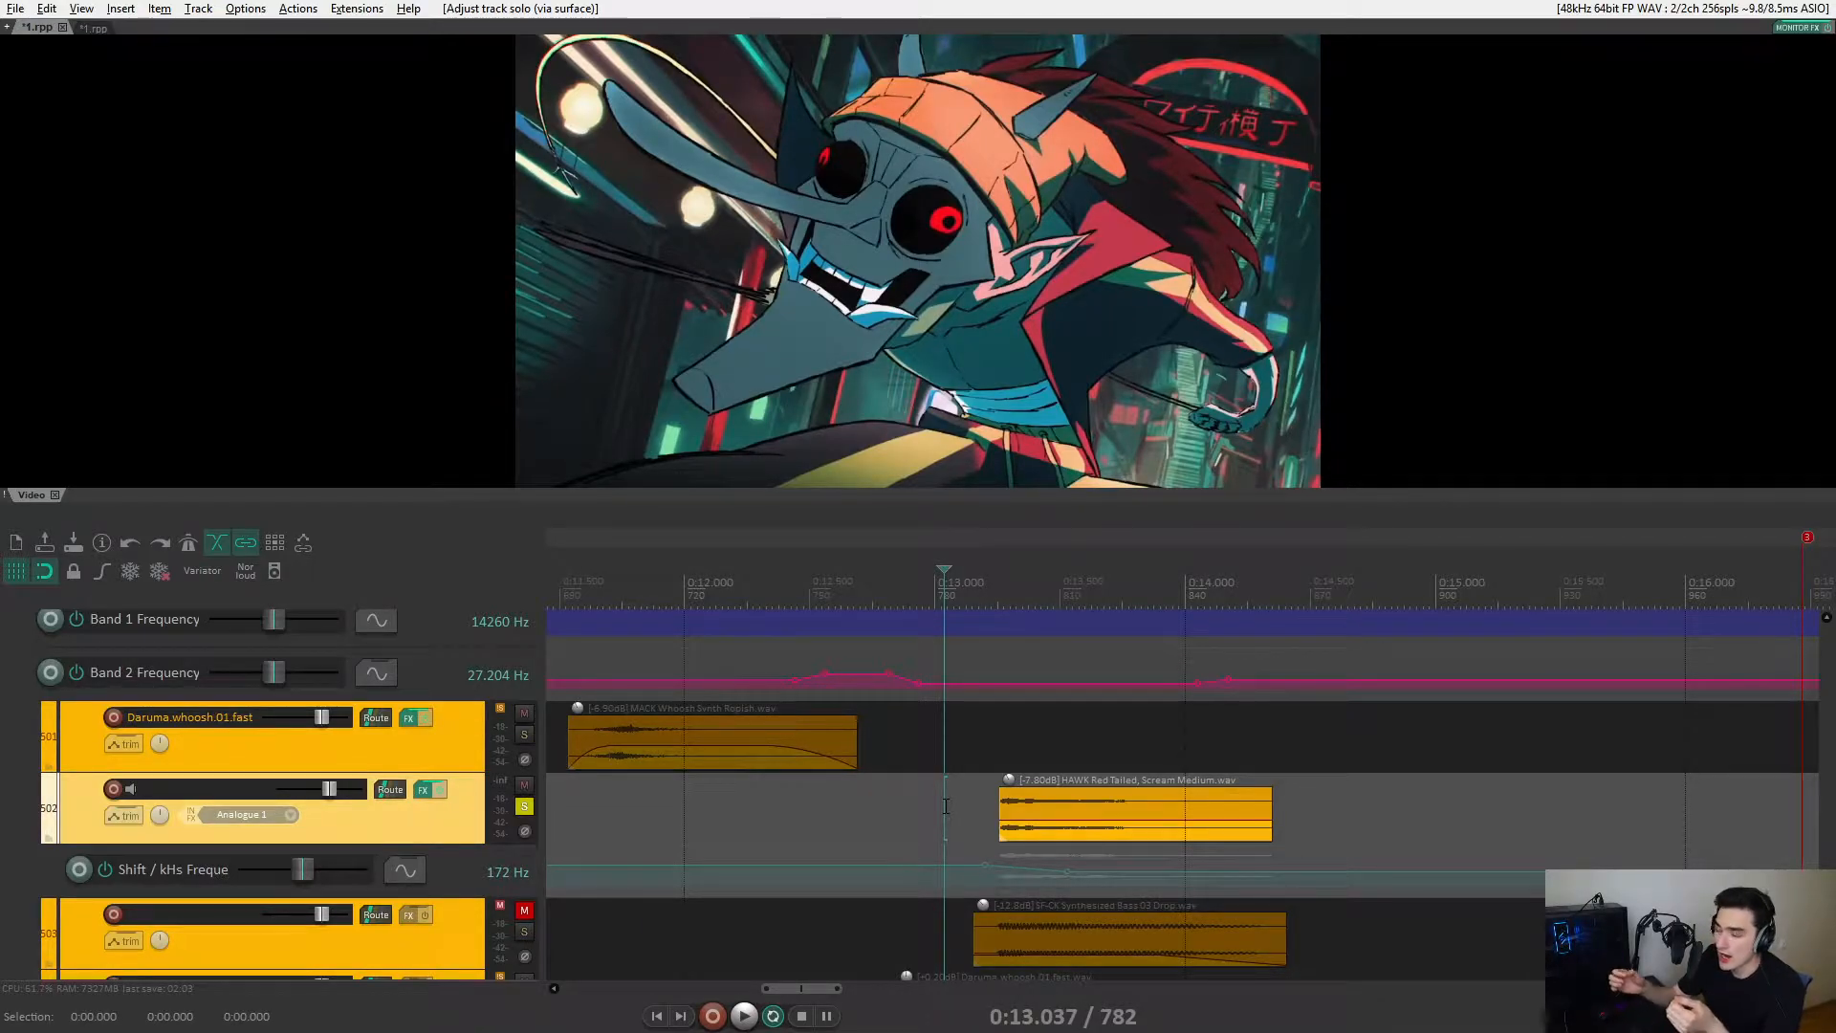
Look through the yellow track group's layers and play the soloed hawk scream and AK 47 layers from 0:13.037.
scroll(977, 773, "down", 2)
scroll(980, 771, "down", 1)
scroll(986, 784, "up", 1)
scroll(1002, 808, "down", 1)
scroll(997, 840, "up", 4)
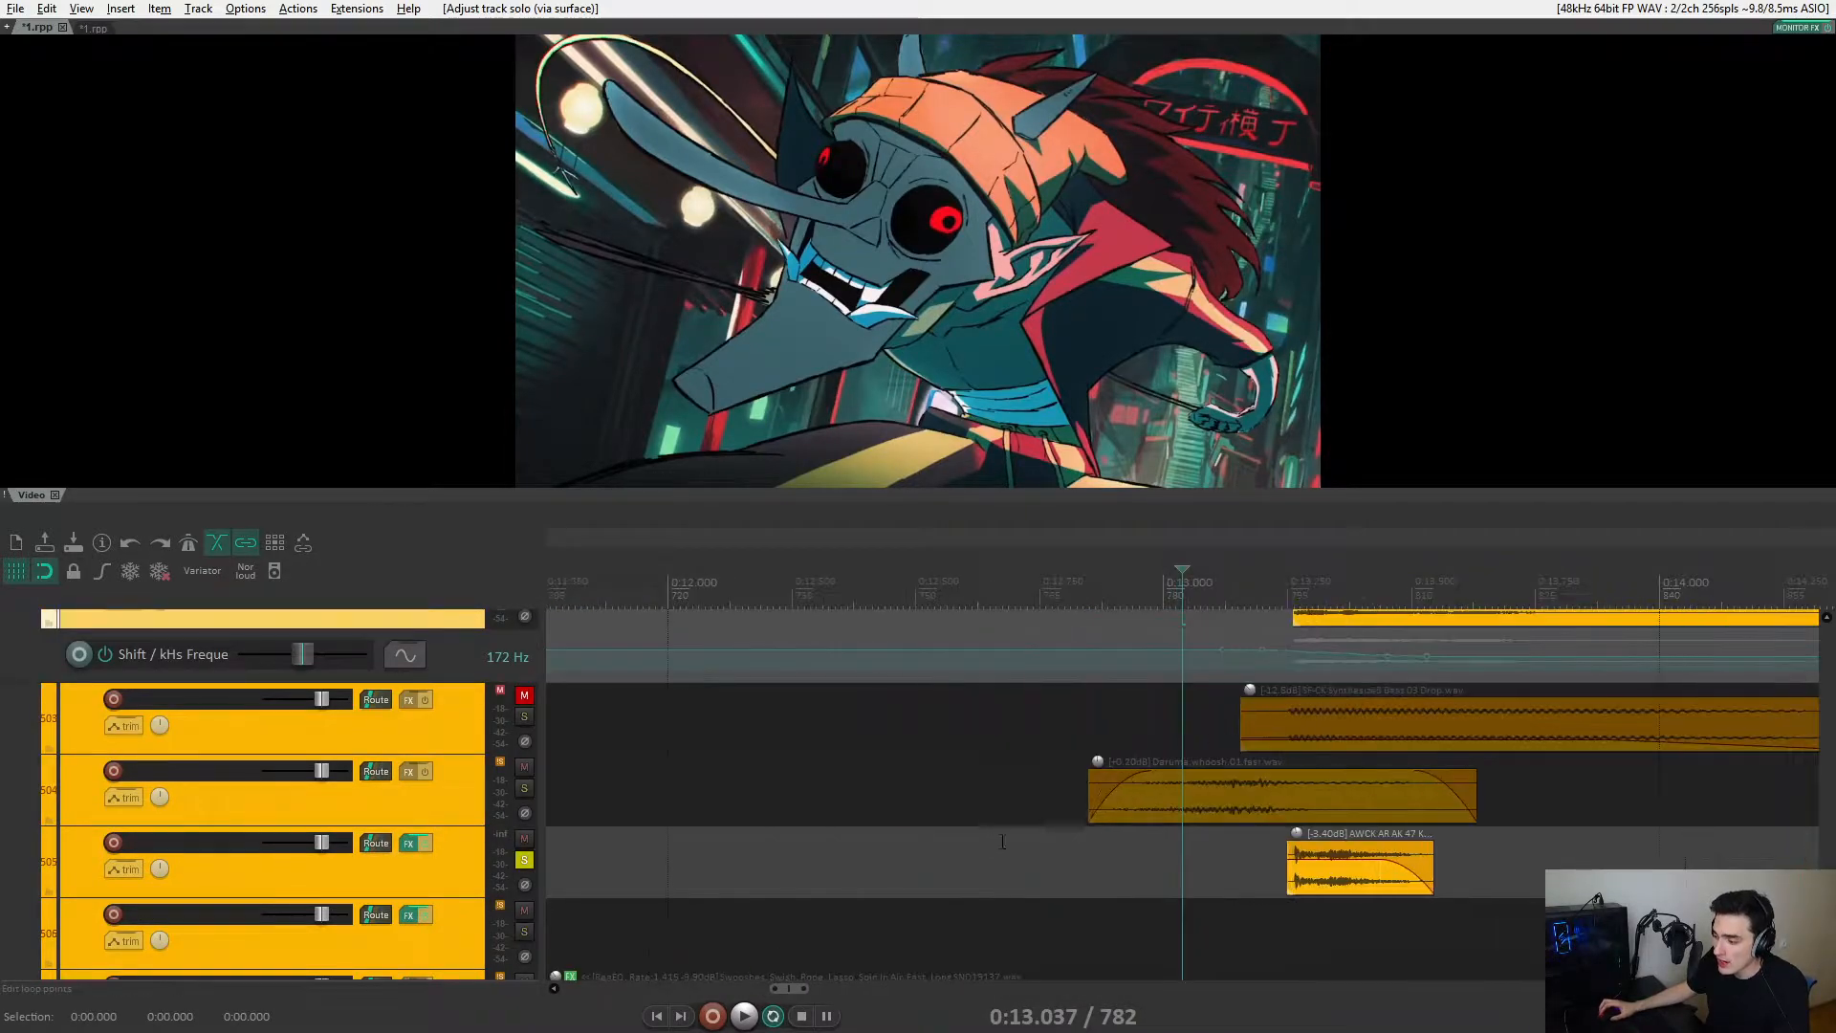
scroll(997, 840, "up", 2)
key("space")
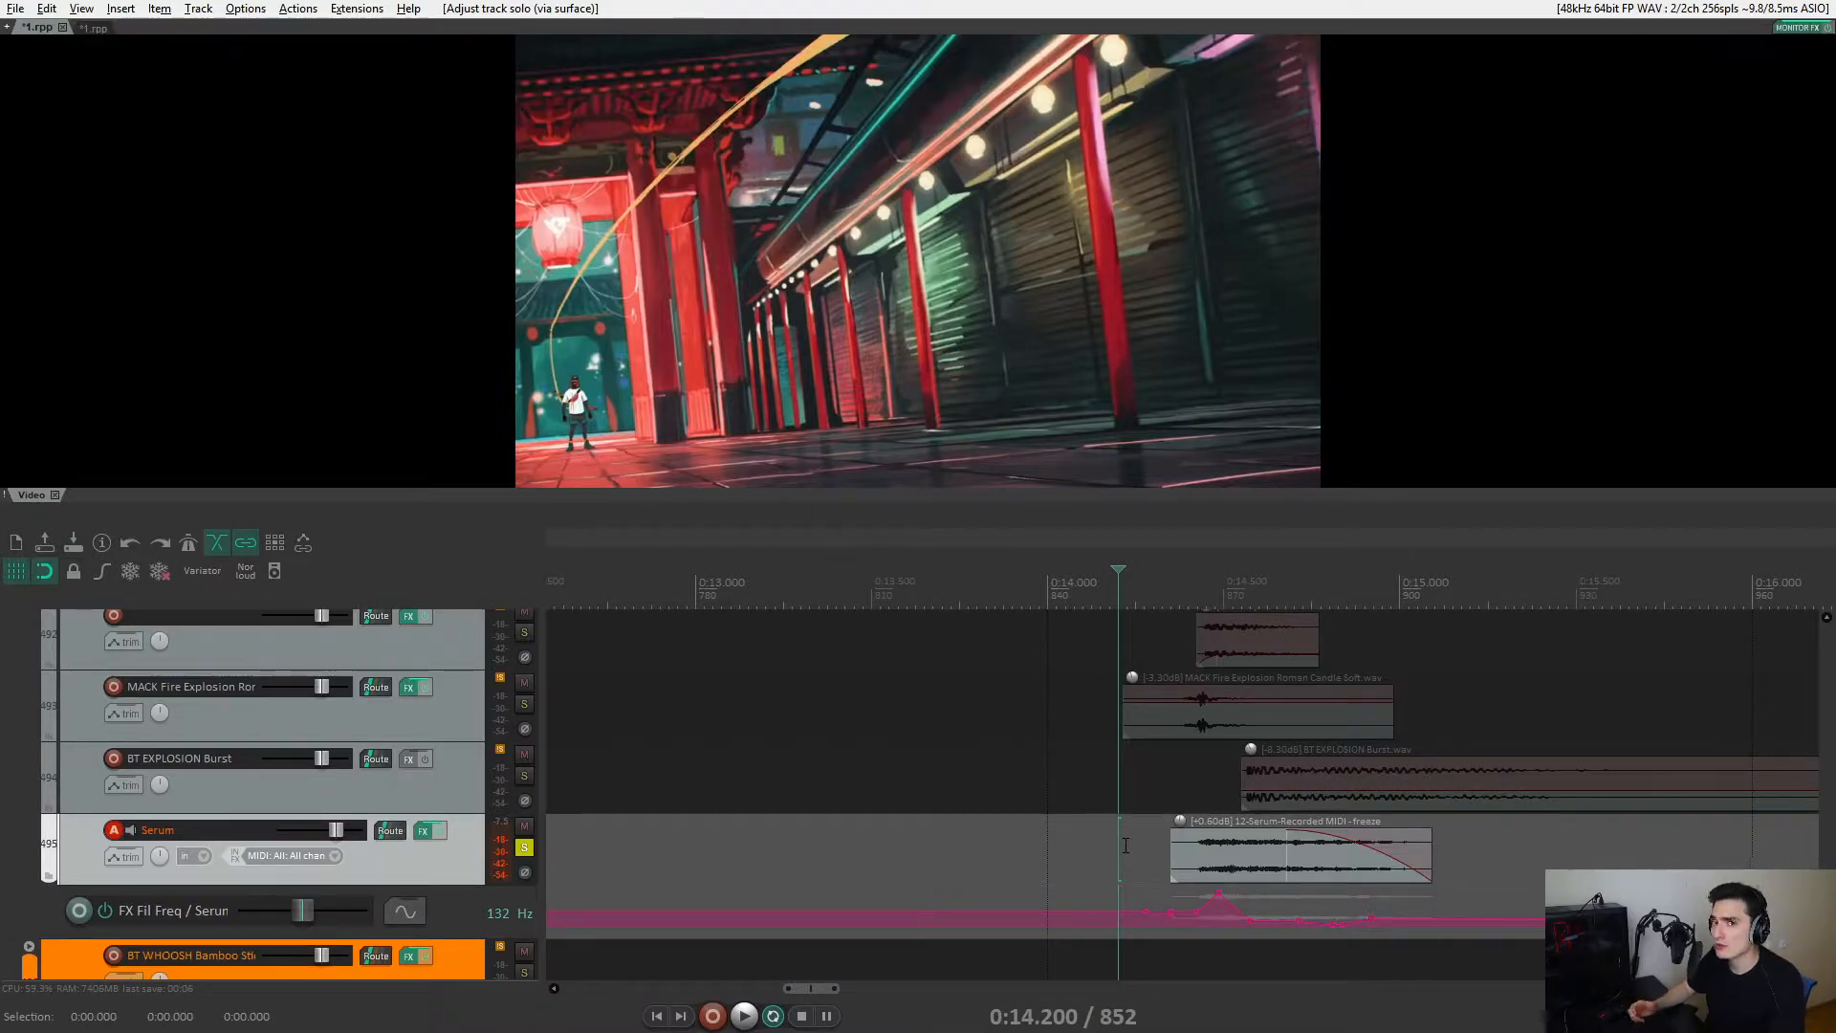
Play the soloed Serum layer next to the explosion tracks from 0:14.200.
key("space")
key("space")
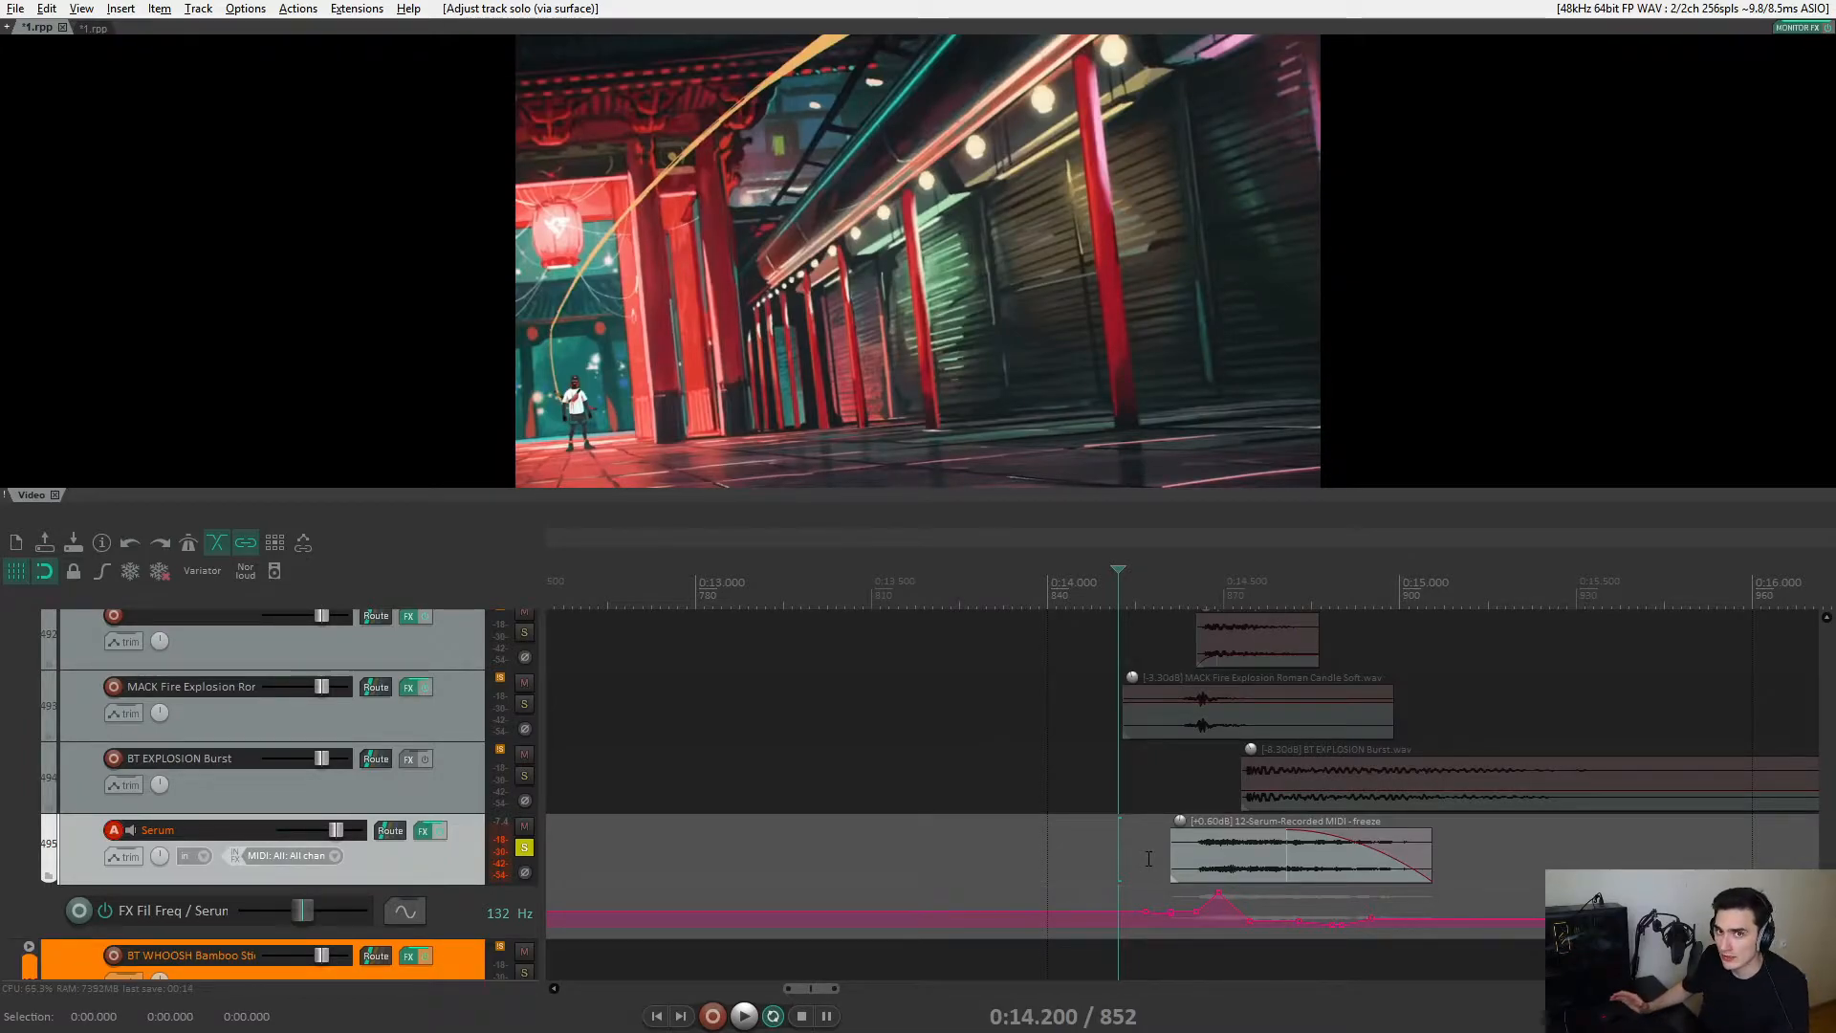
Open the Exp folder's effects chain and inspect its FabFilter Pro-C 2 and FabFilter Saturn plug-ins.
scroll(1149, 858, "up", 8)
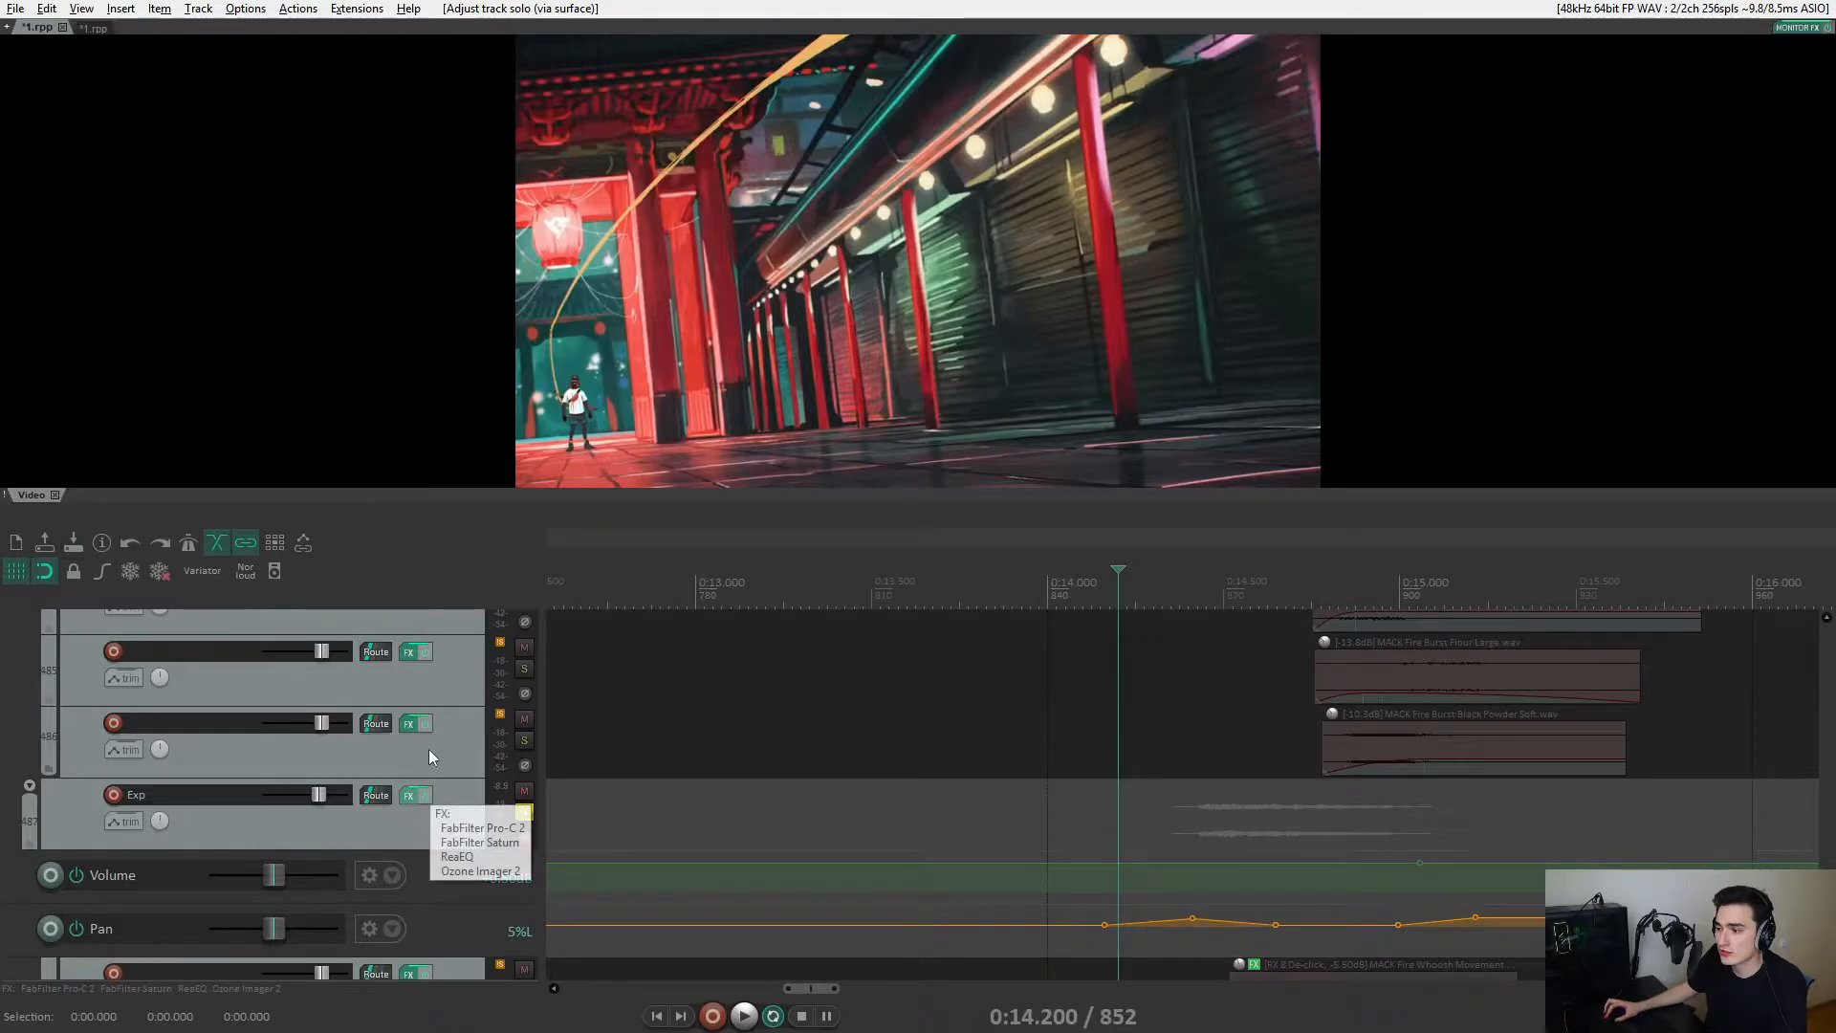
left_click(408, 795)
left_click(631, 138)
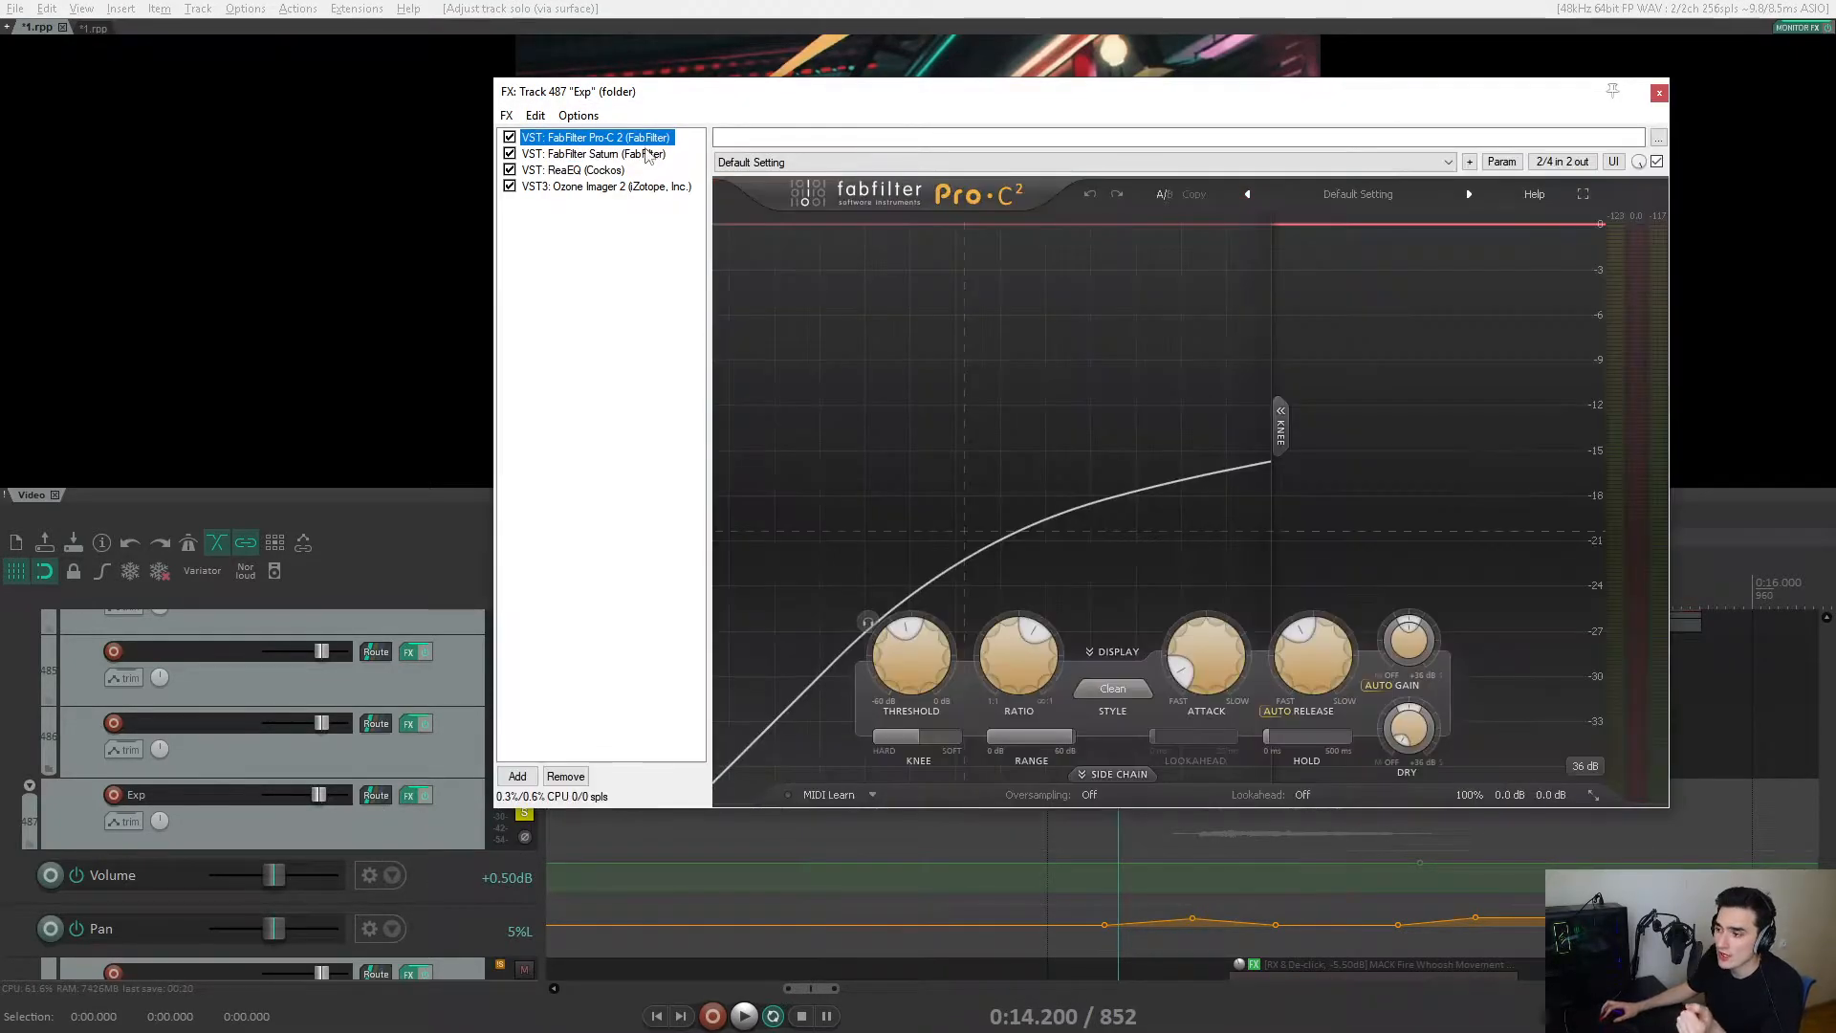
left_click(648, 155)
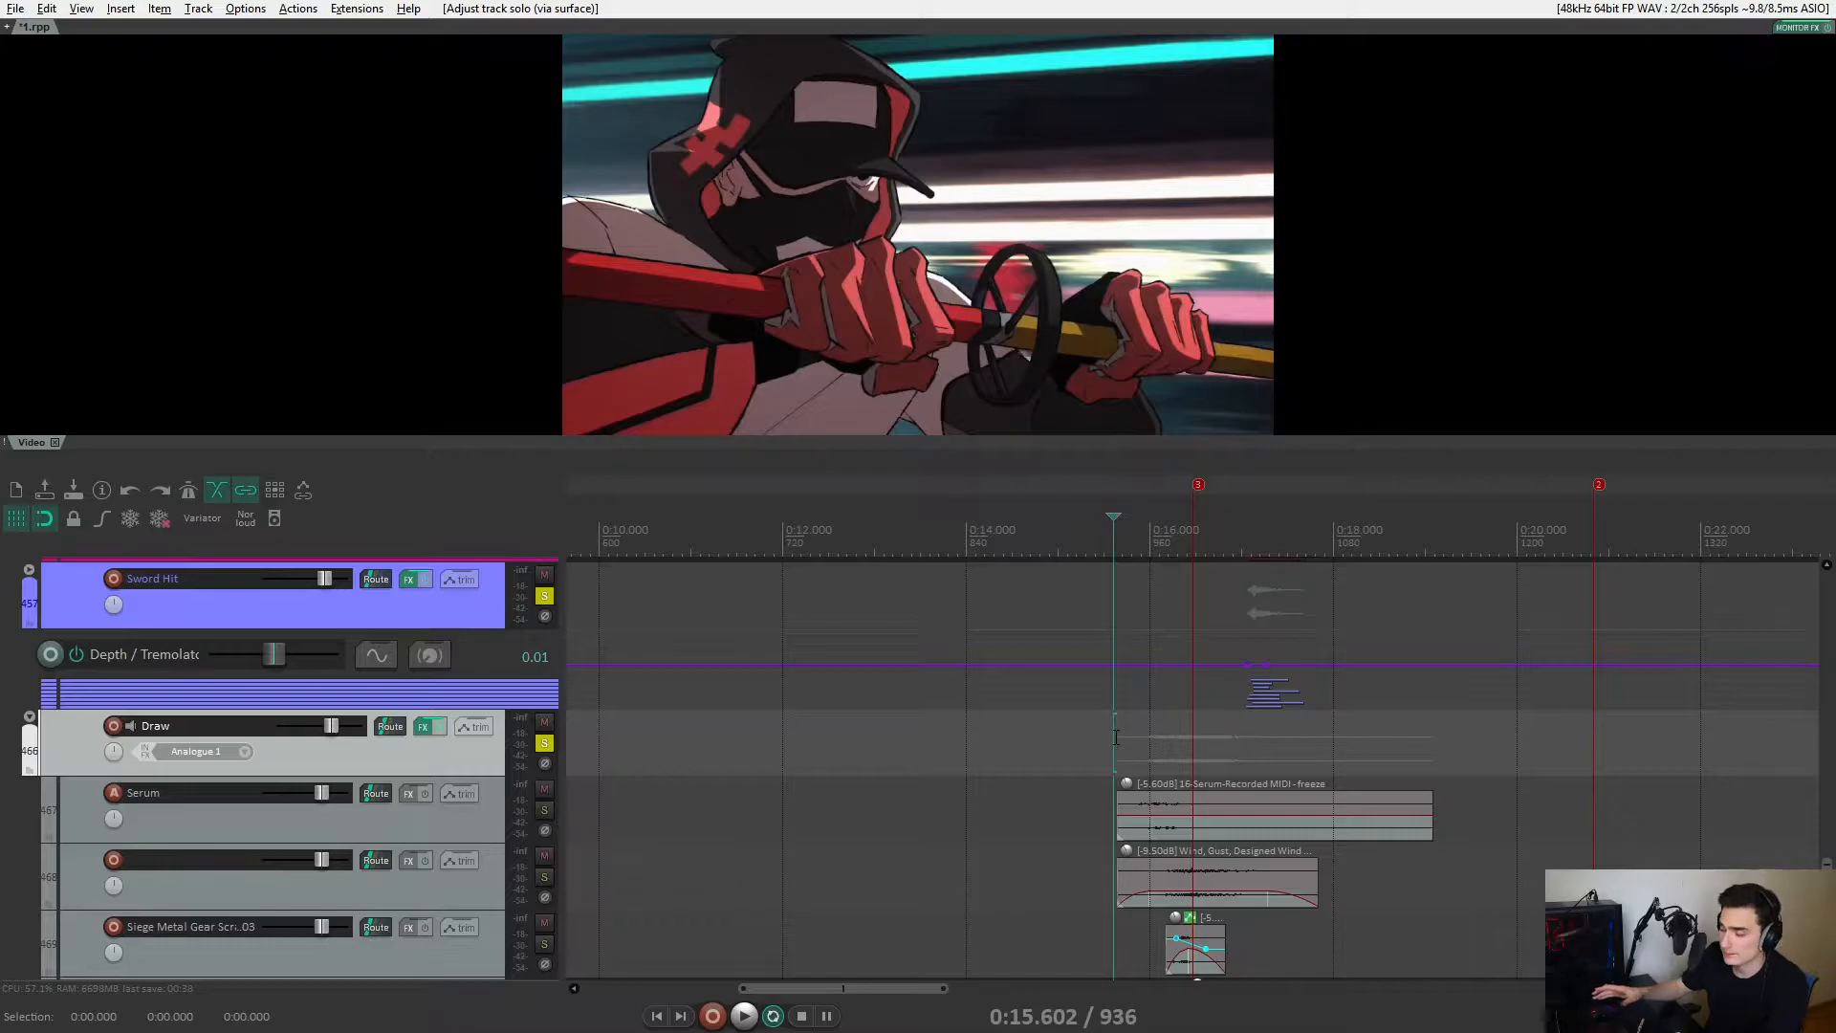
Play the soloed Draw folder from 0:15.602, and the Hit folder with its effects bypassed from 0:16.898.
key("space")
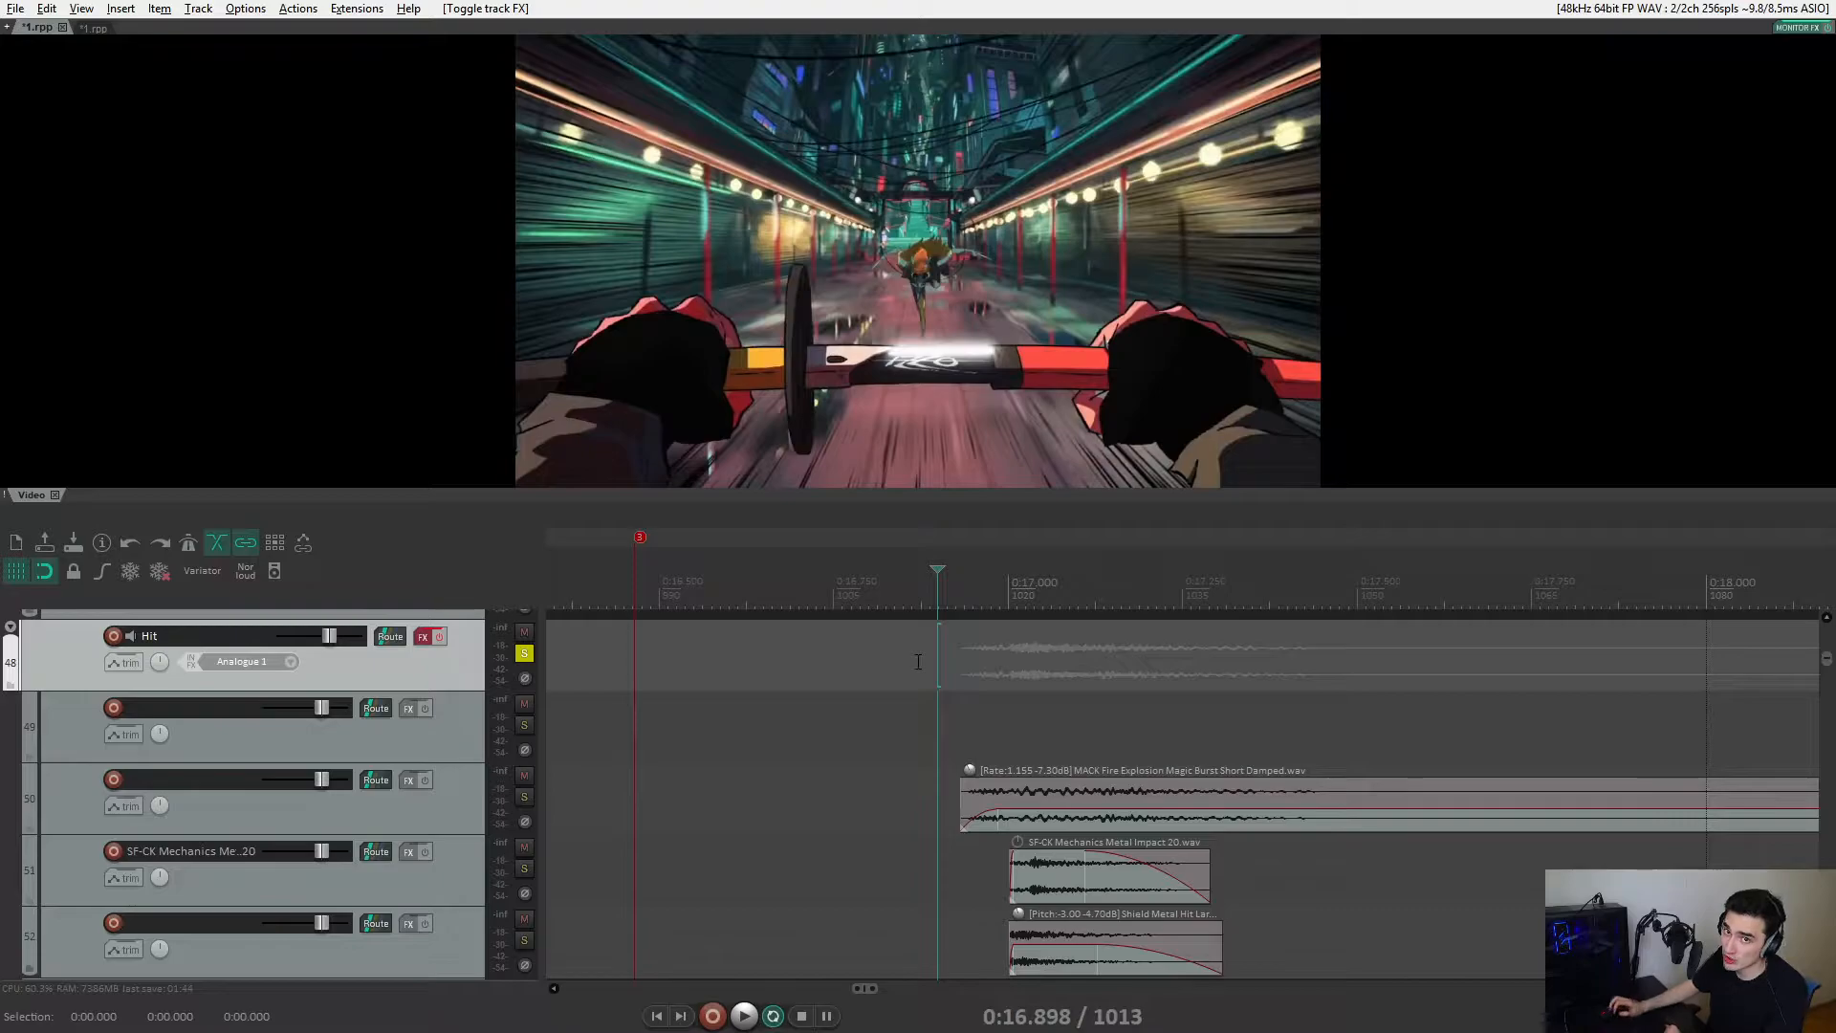
key("space")
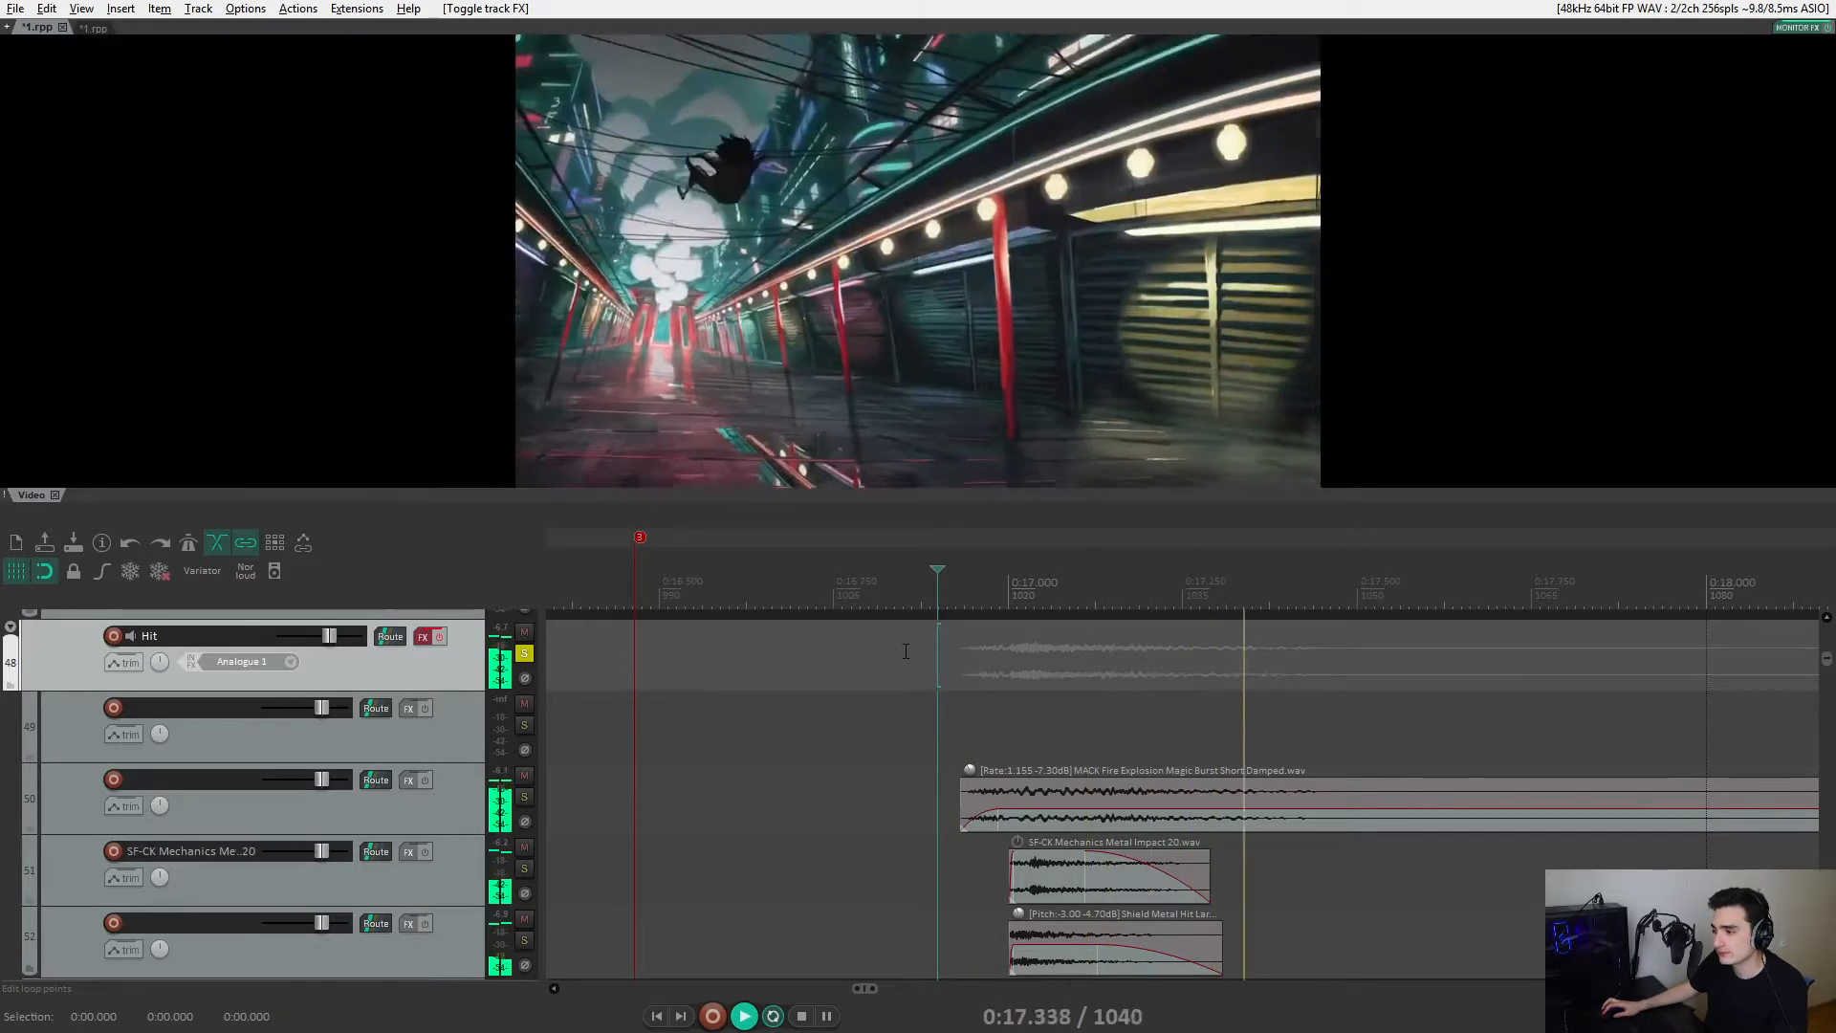
key("space")
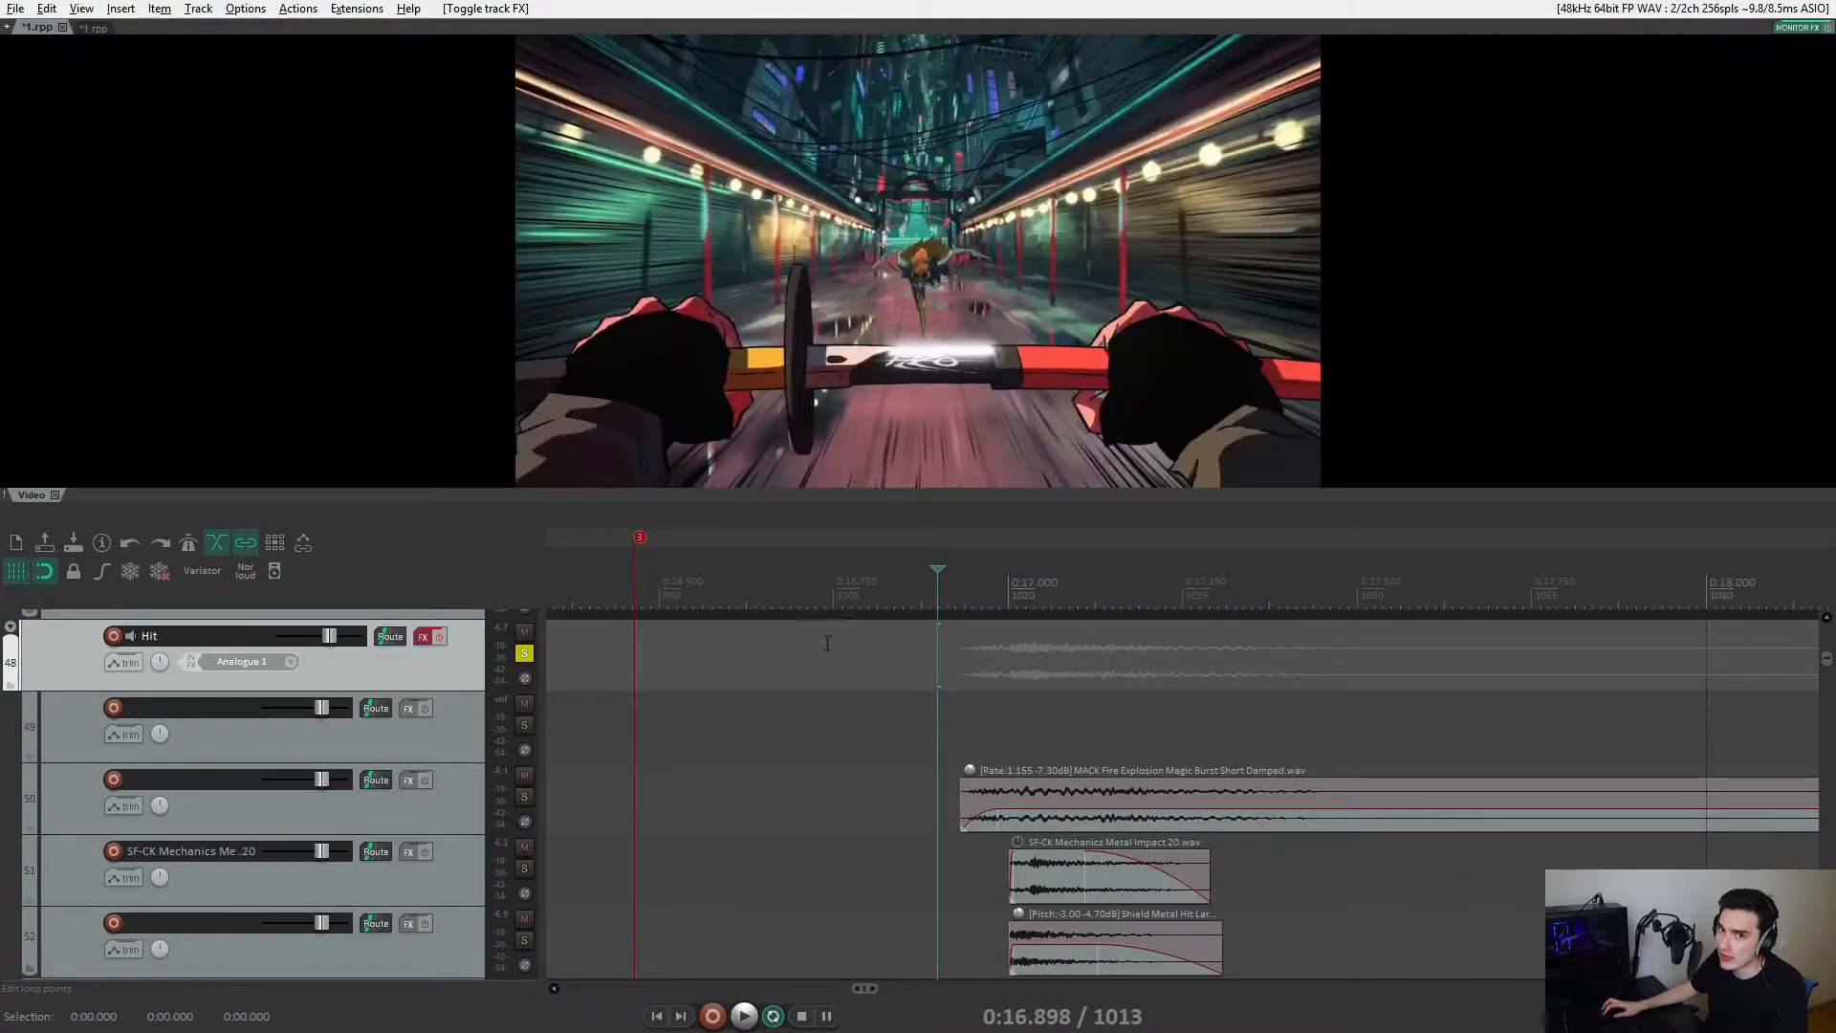
key("space")
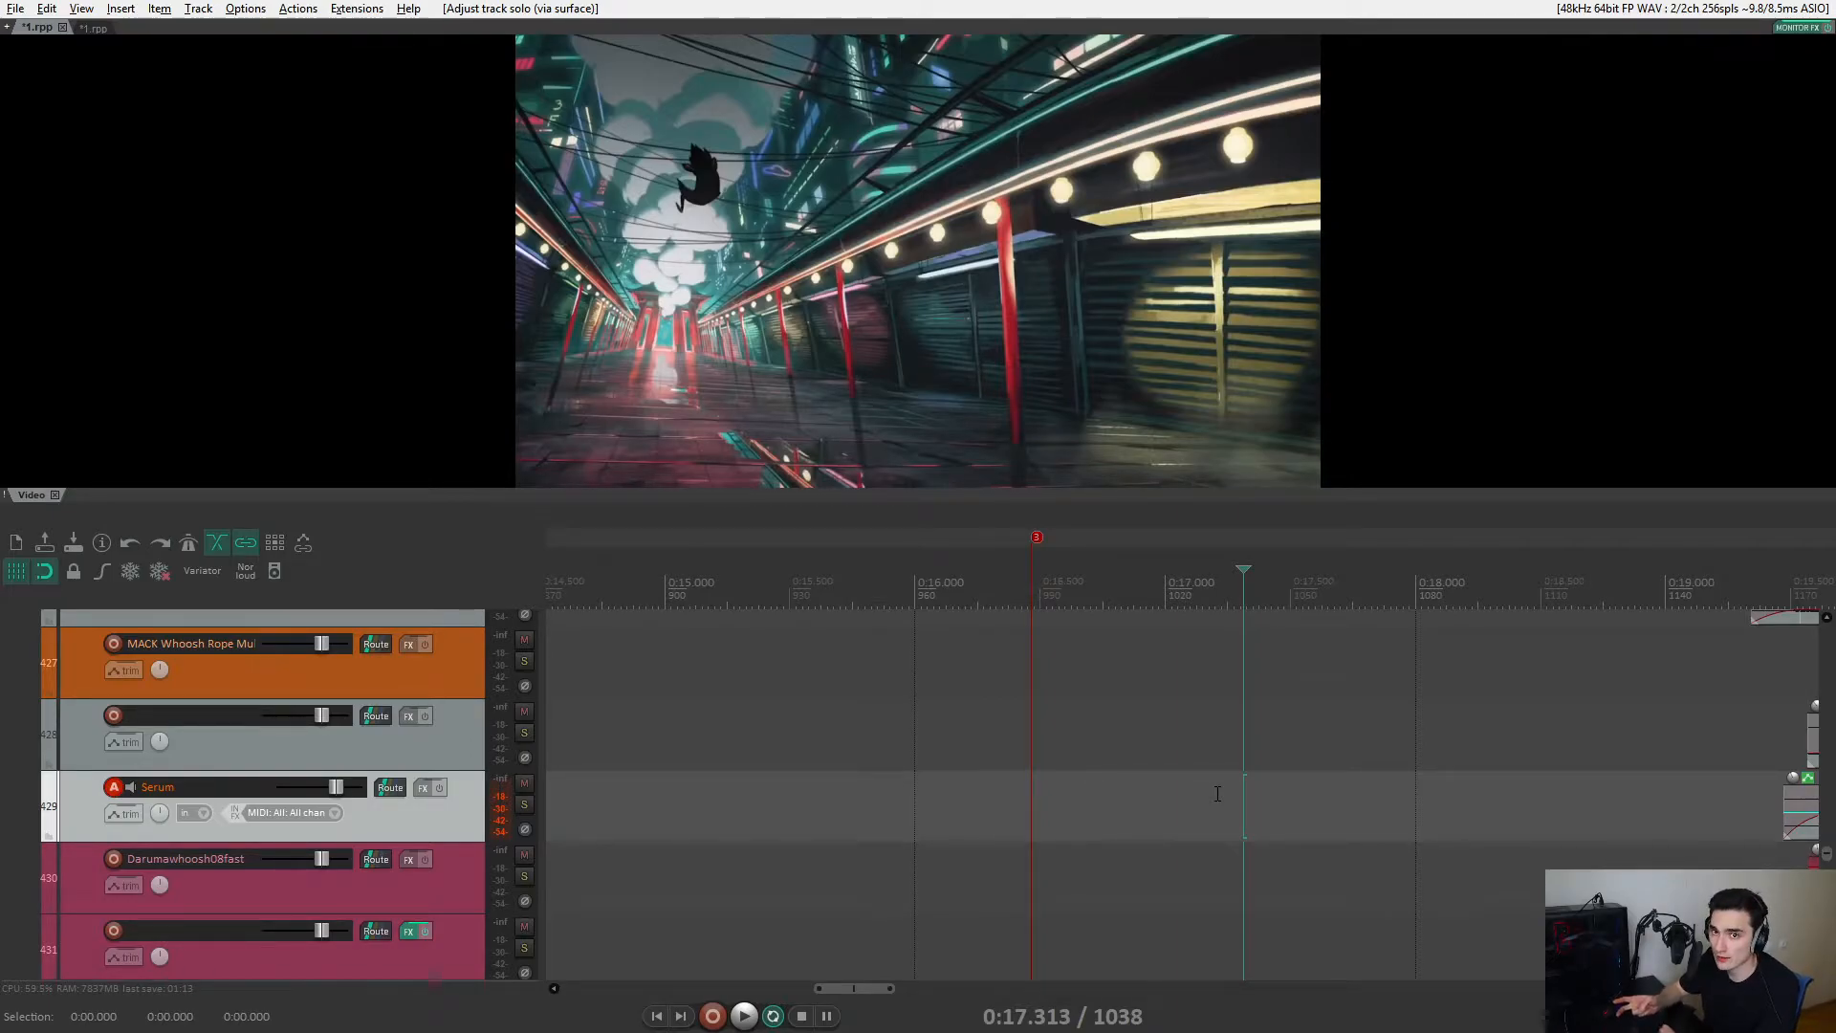
Play the passage from 0:17.313, and the soloed energy laser, punch sweetener and 808 kick layers from just before 0:18.
key("space")
scroll(1219, 791, "down", 3)
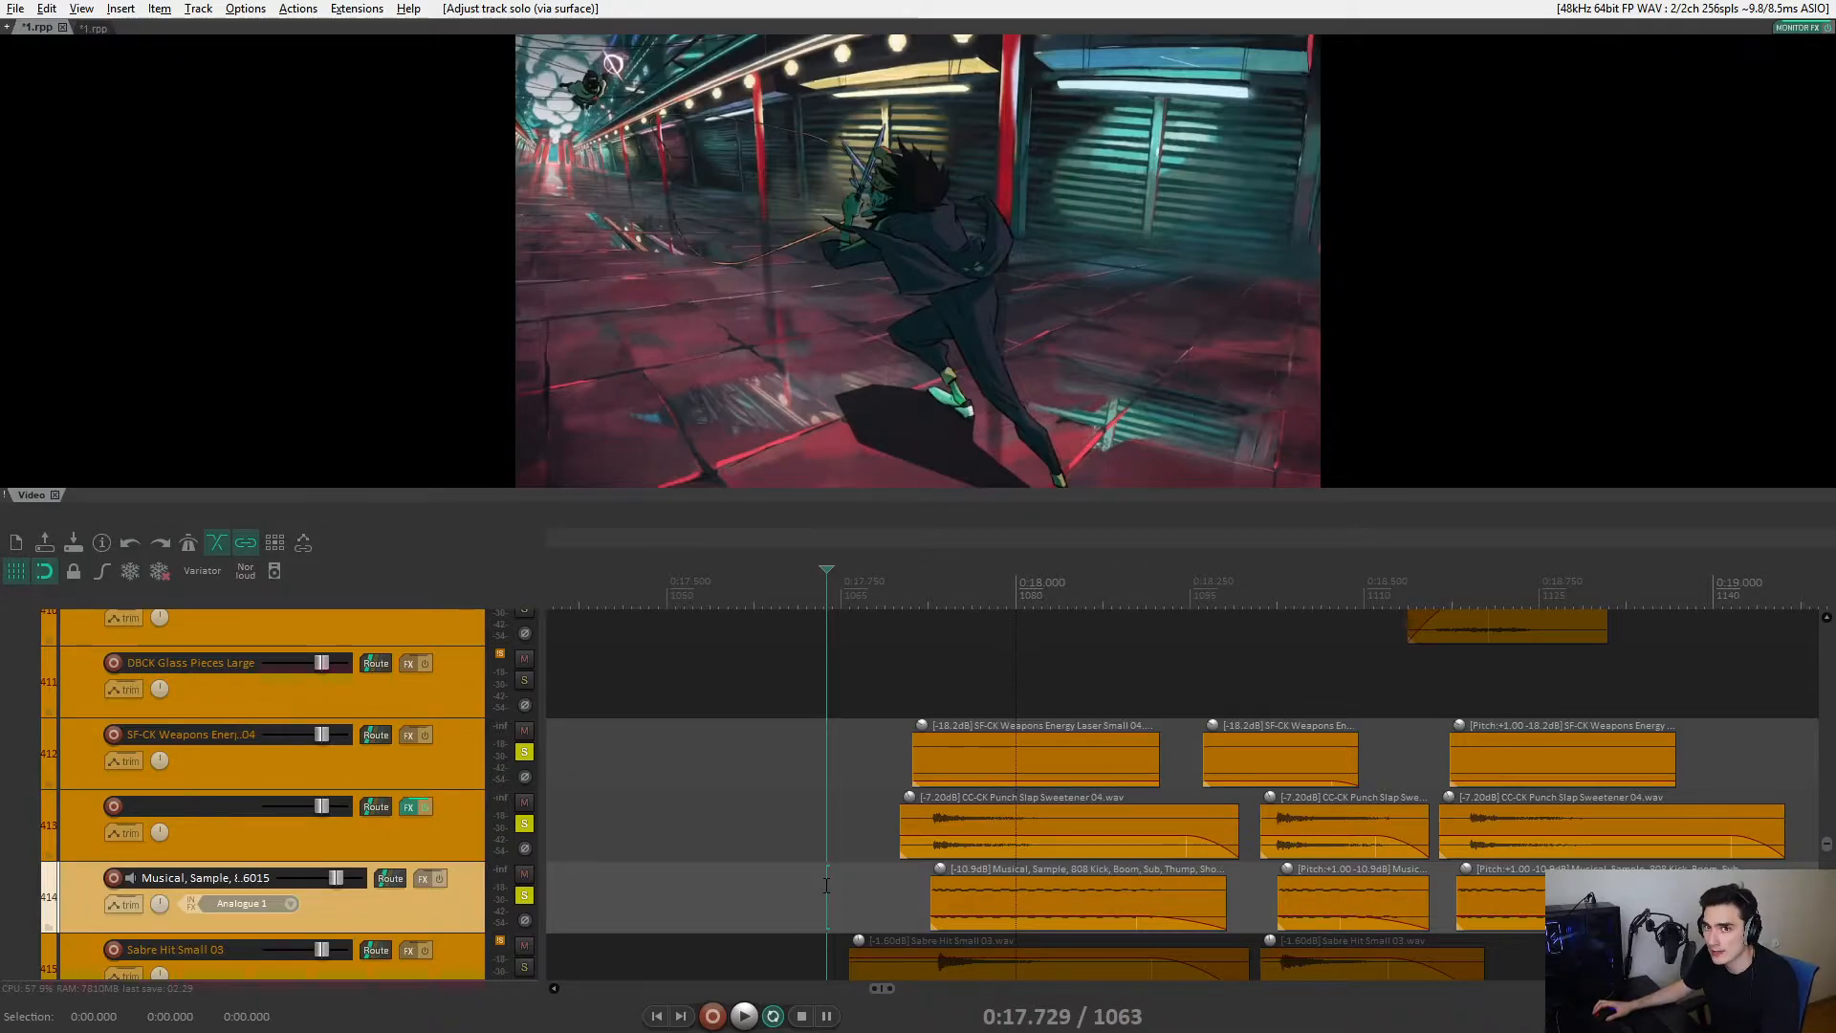
left_click(721, 771)
key("space")
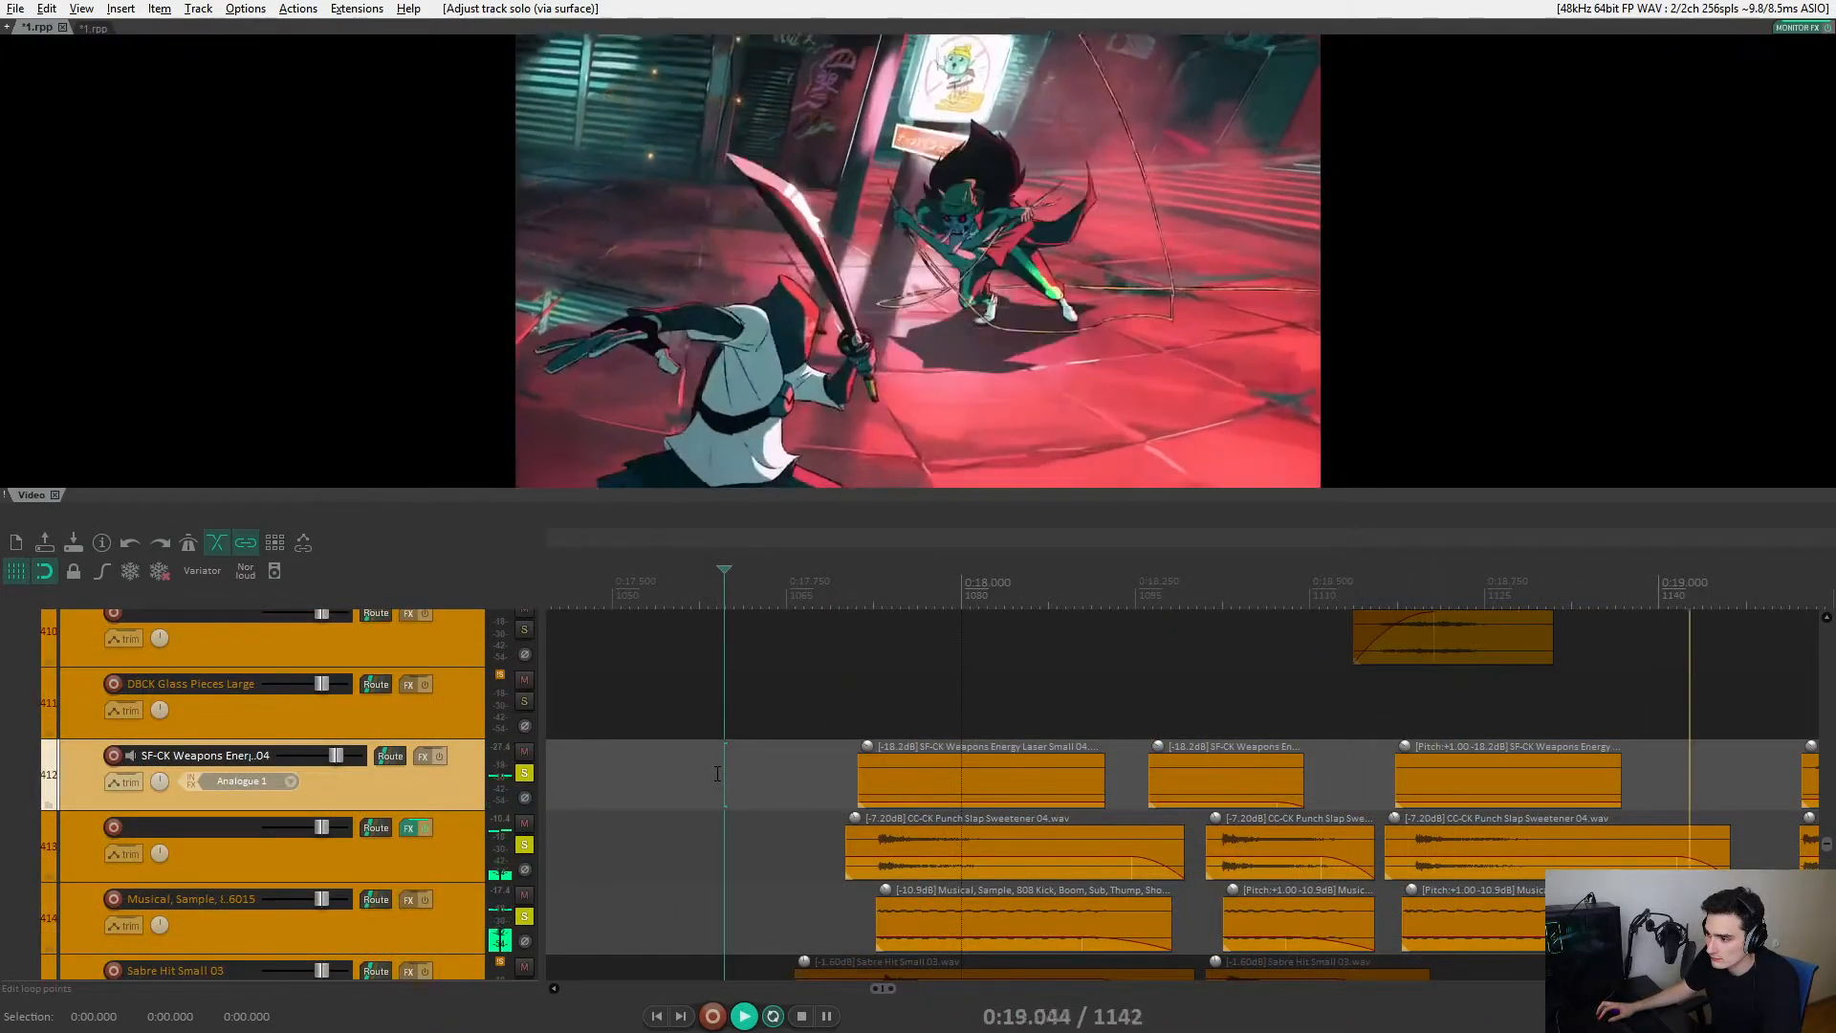
Play the soloed Cut, Blood and FightSword folders together from 0:17.565.
scroll(728, 776, "down", 2)
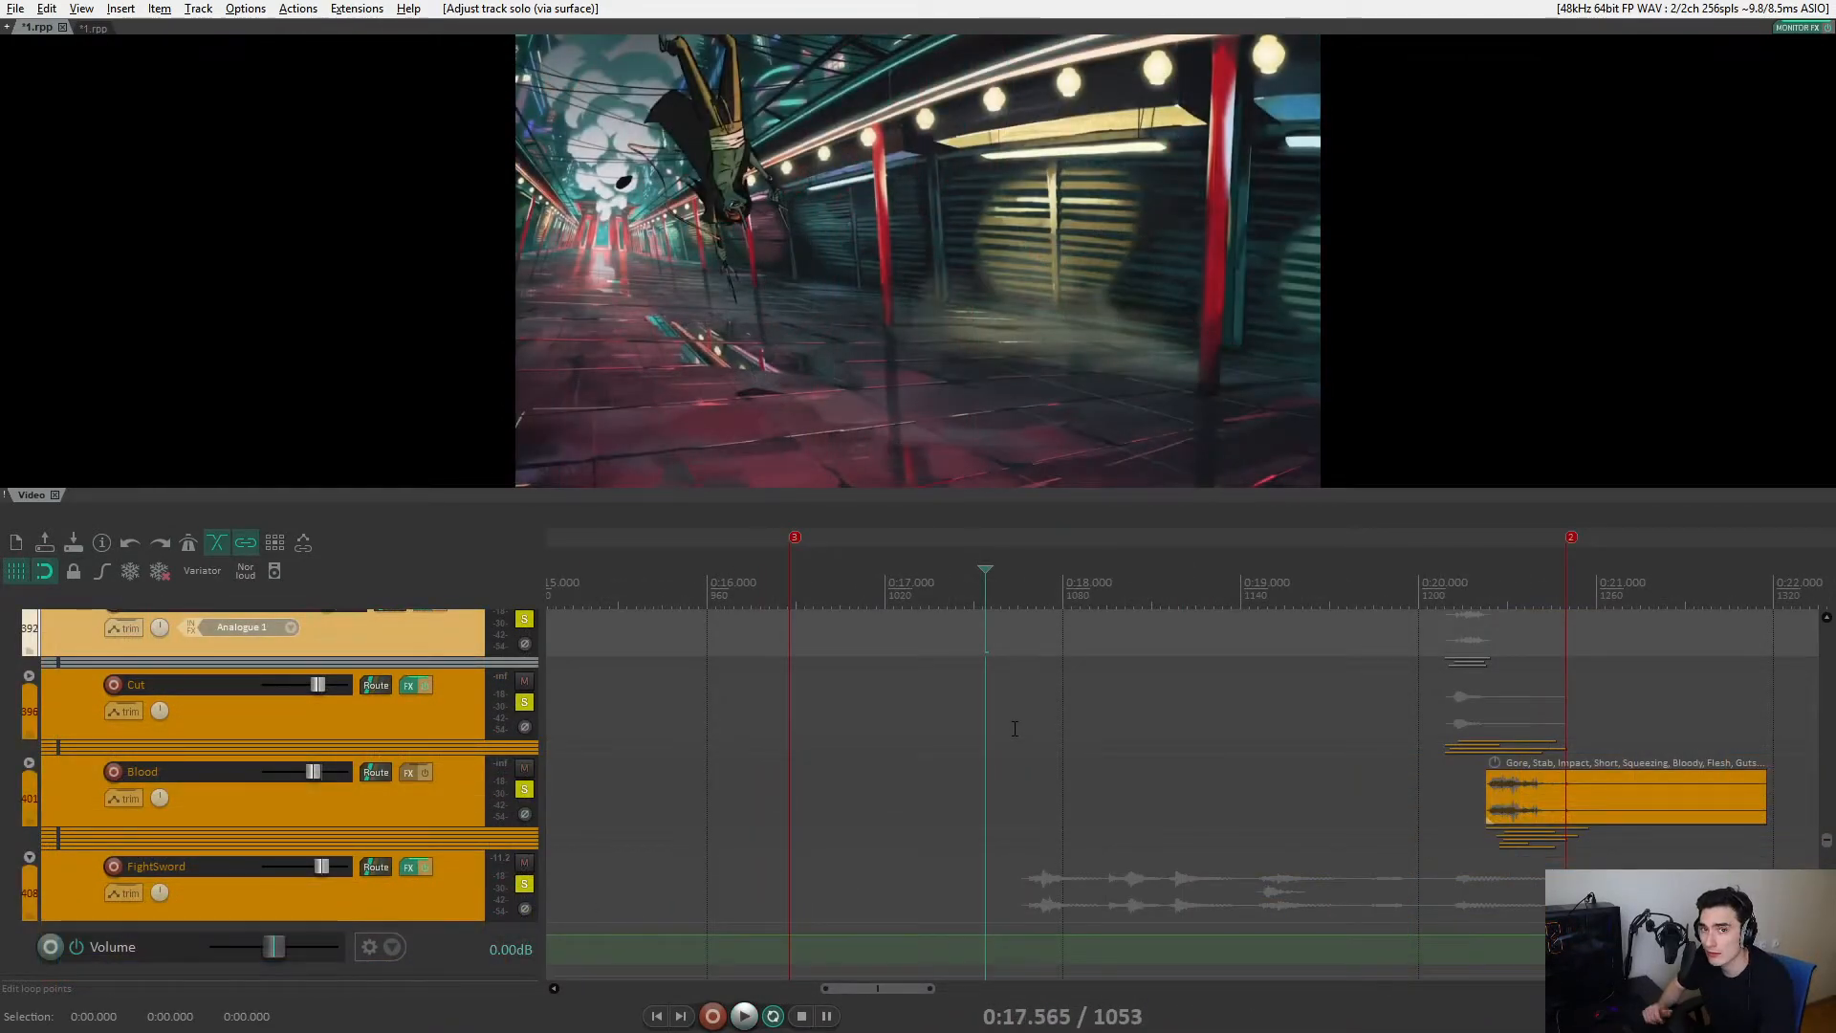
key("space")
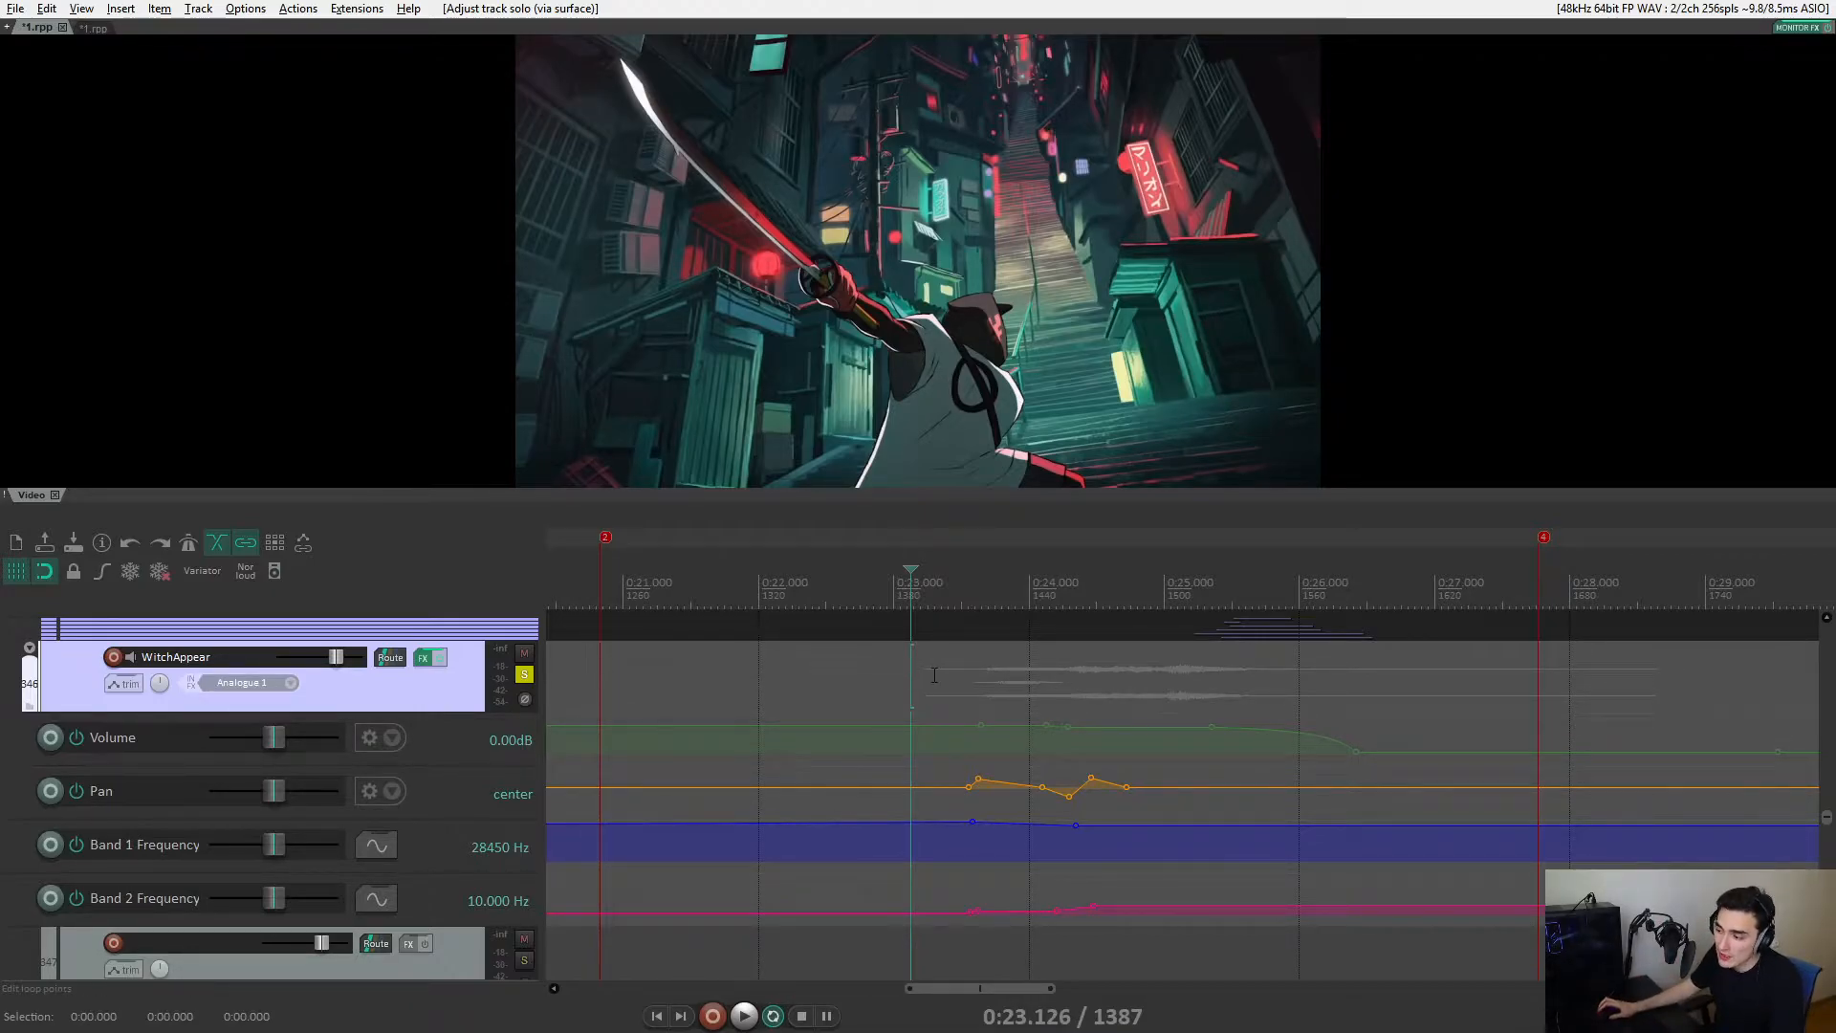
Play the soloed WitchAppear folder from 0:23.126 while looking through its automation envelopes and layers.
scroll(951, 666, "down", 2)
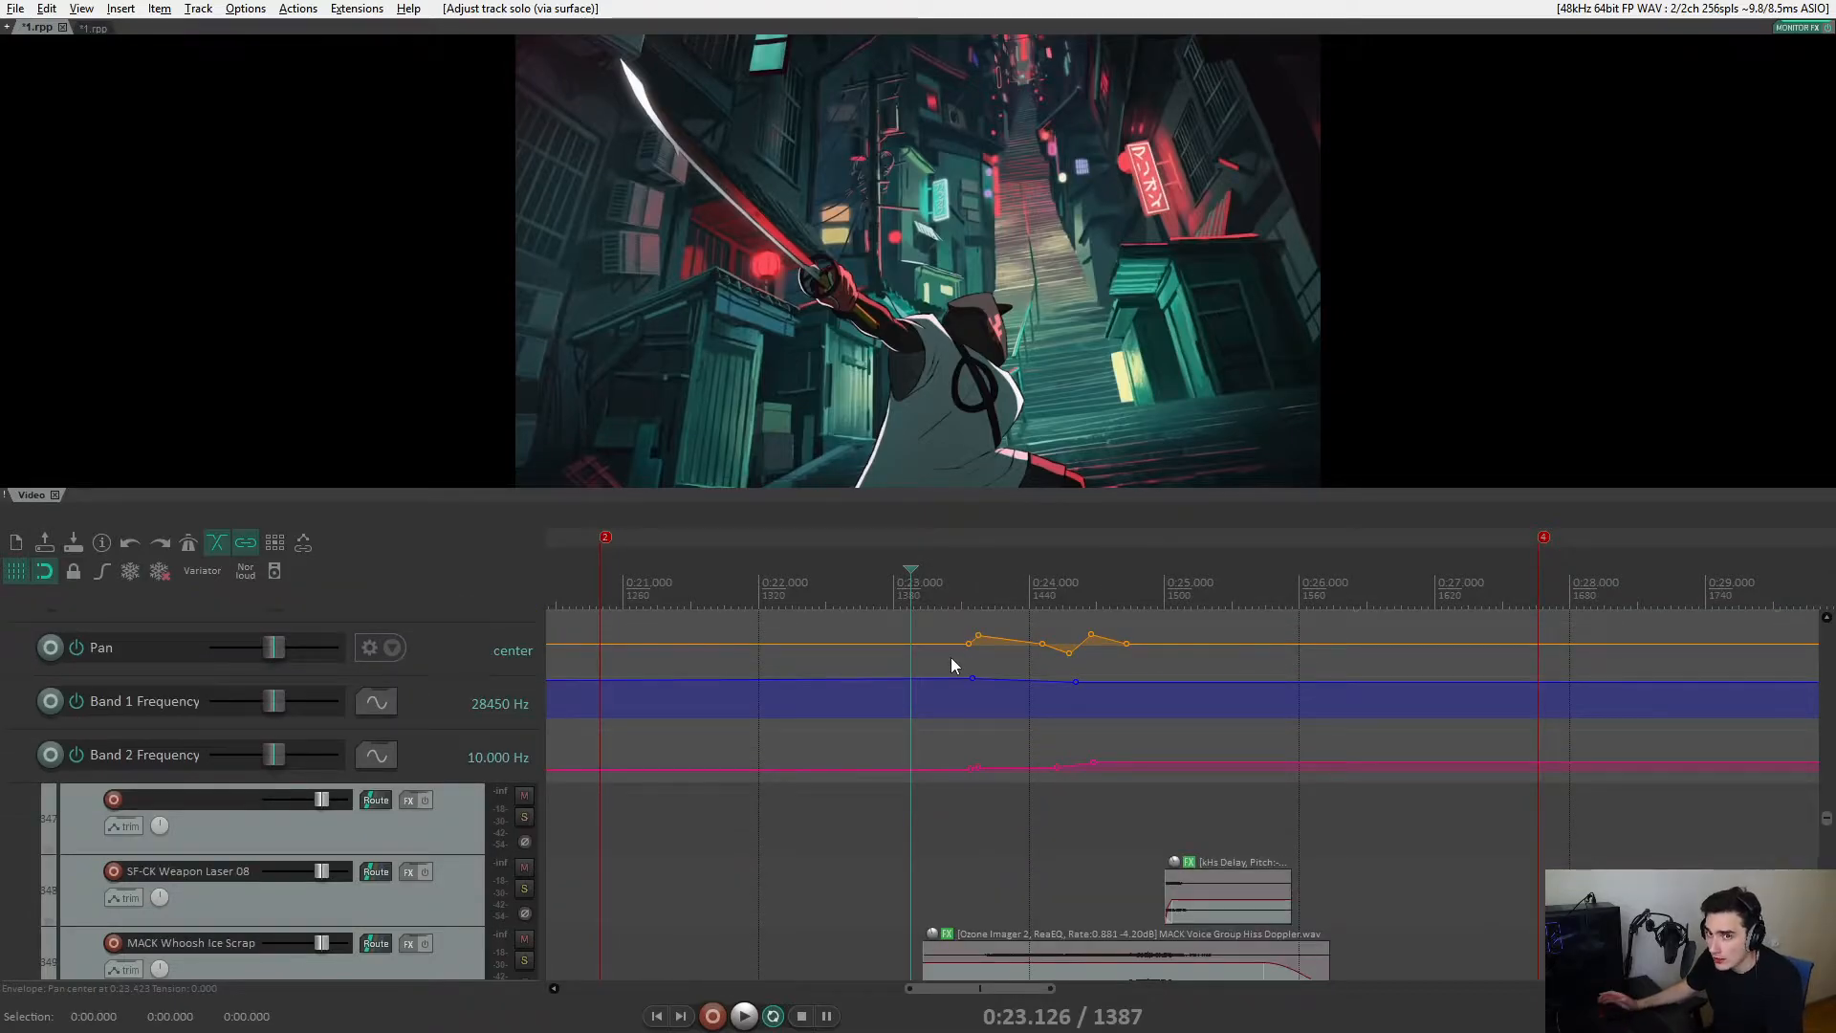
key("space")
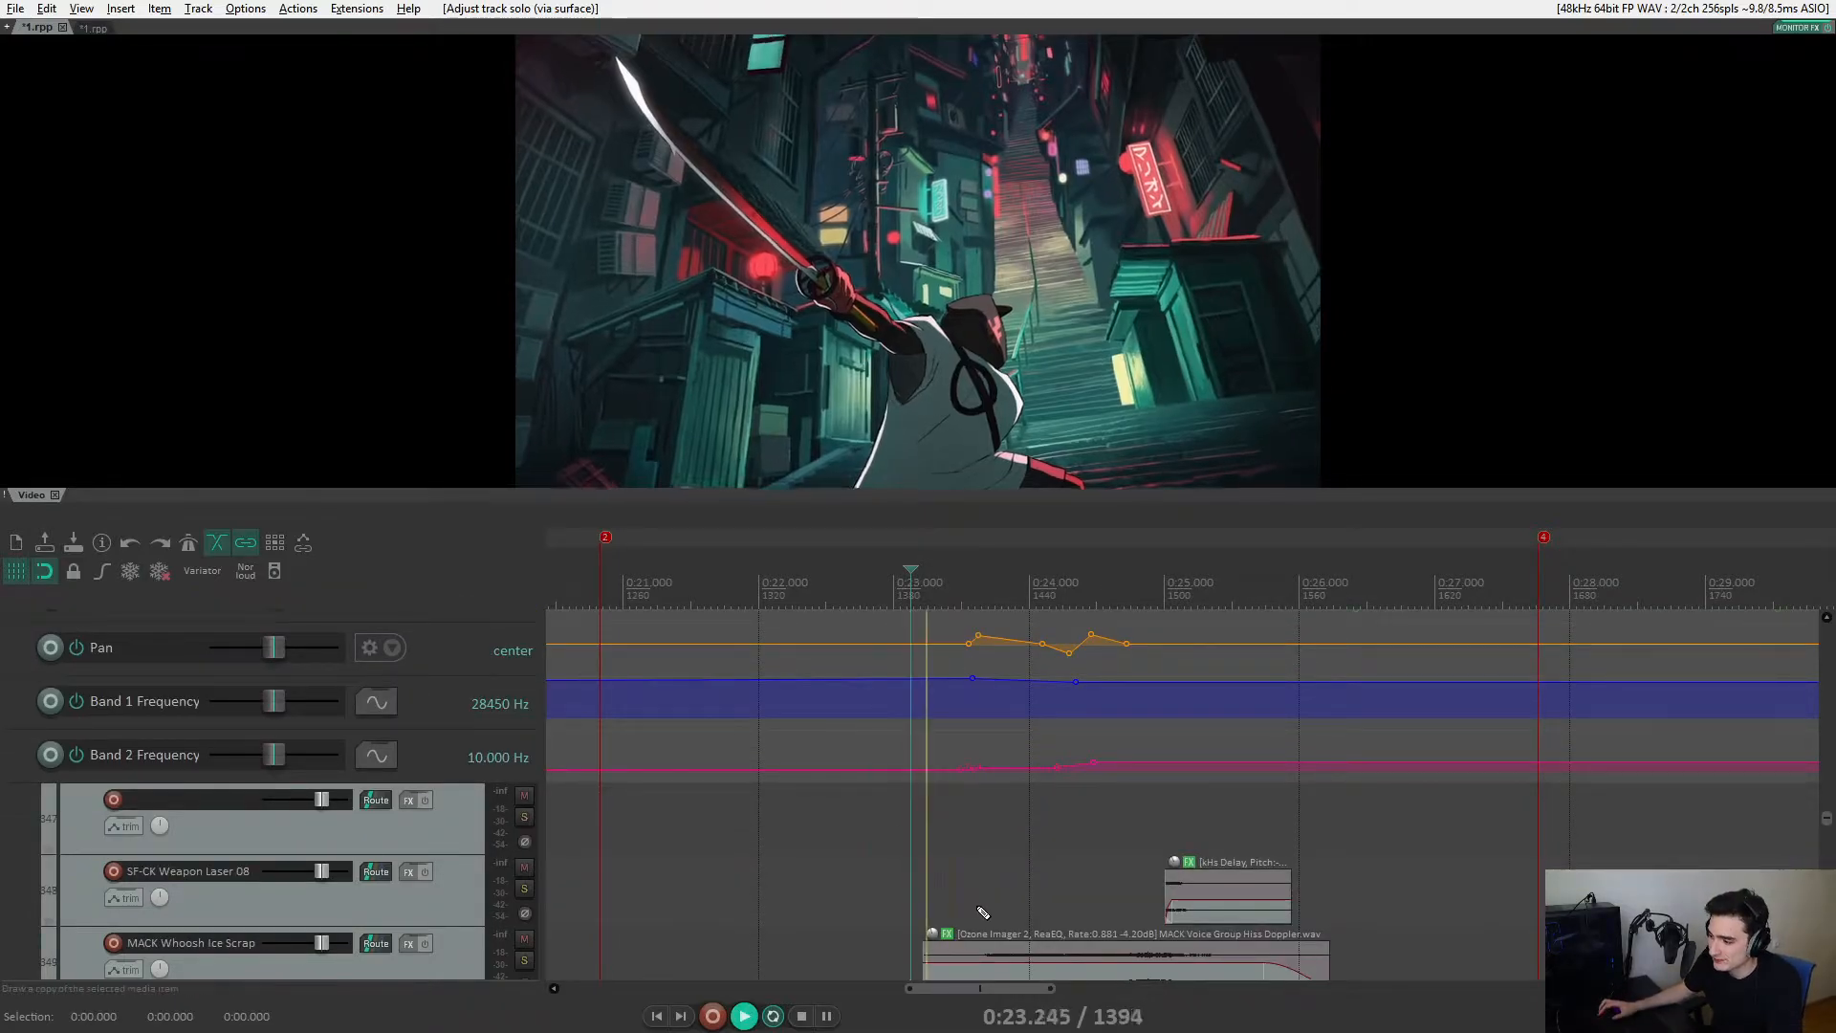
scroll(988, 903, "down", 4)
scroll(988, 903, "down", 8)
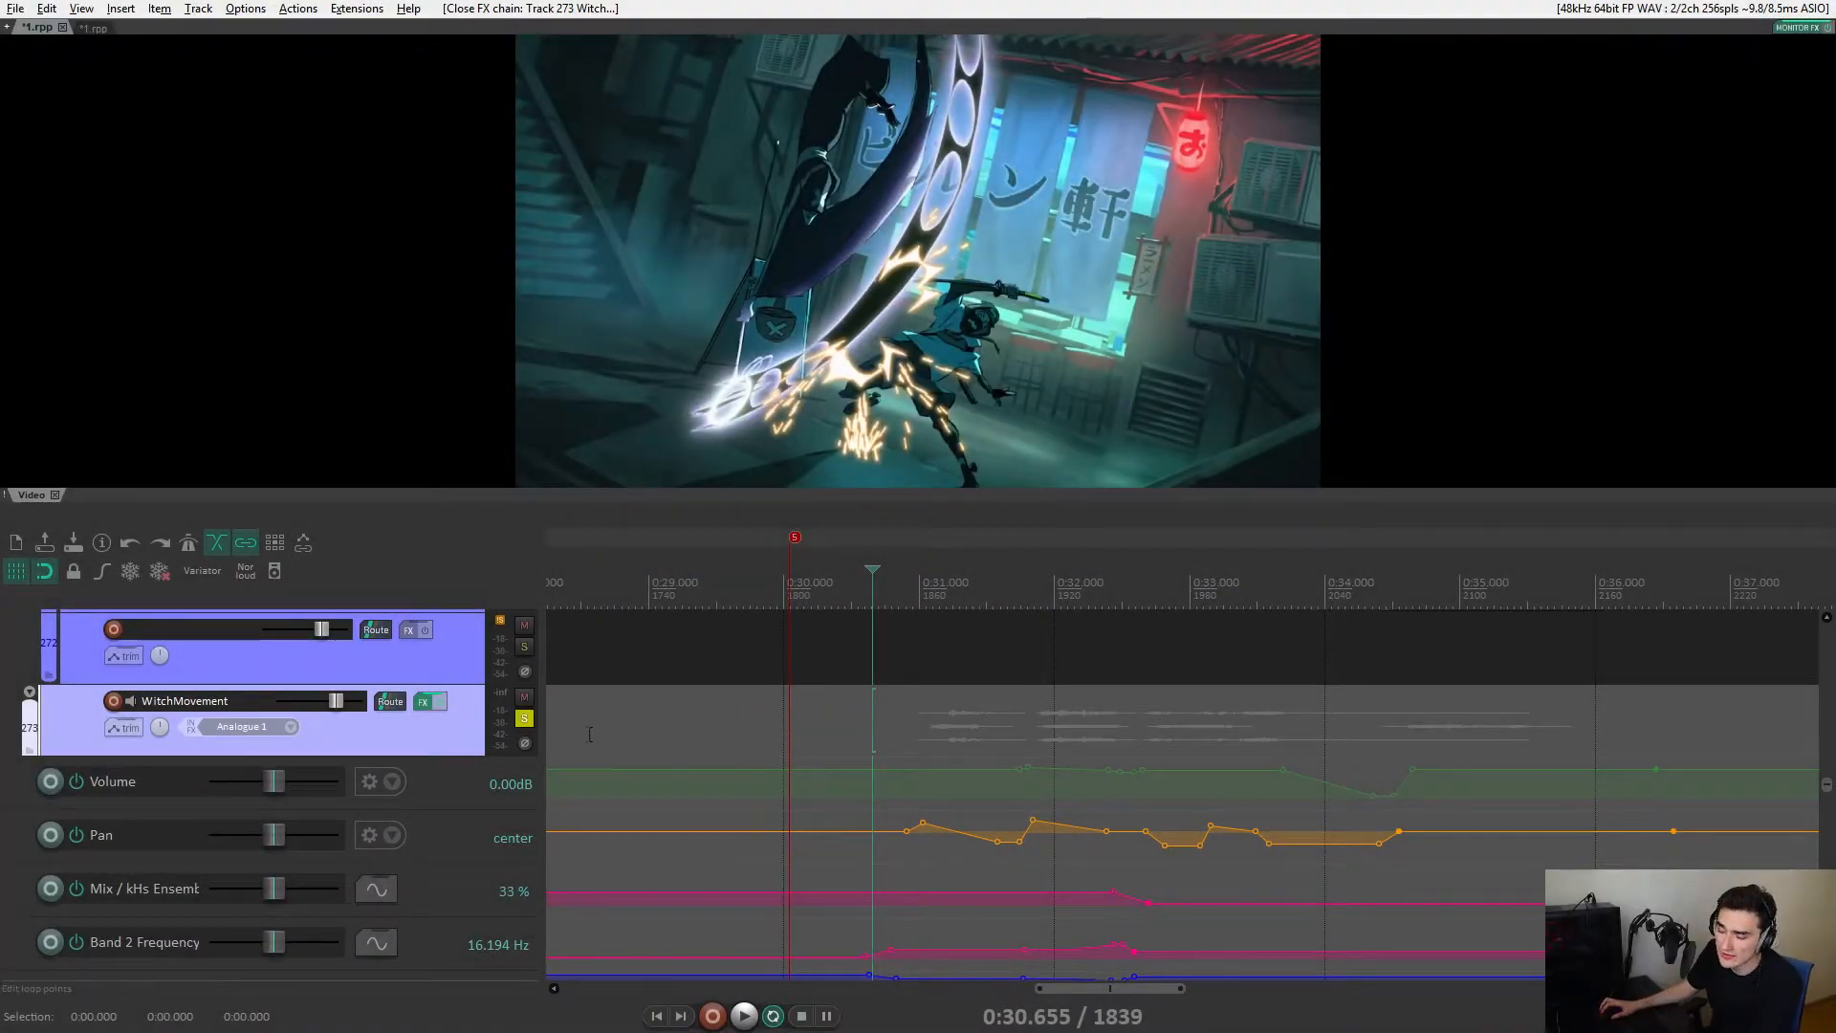
Inspect the kHs Ensemble effect in the WitchMovement folder's chain, close the chain and play the folder from 0:30.655.
left_click(427, 703)
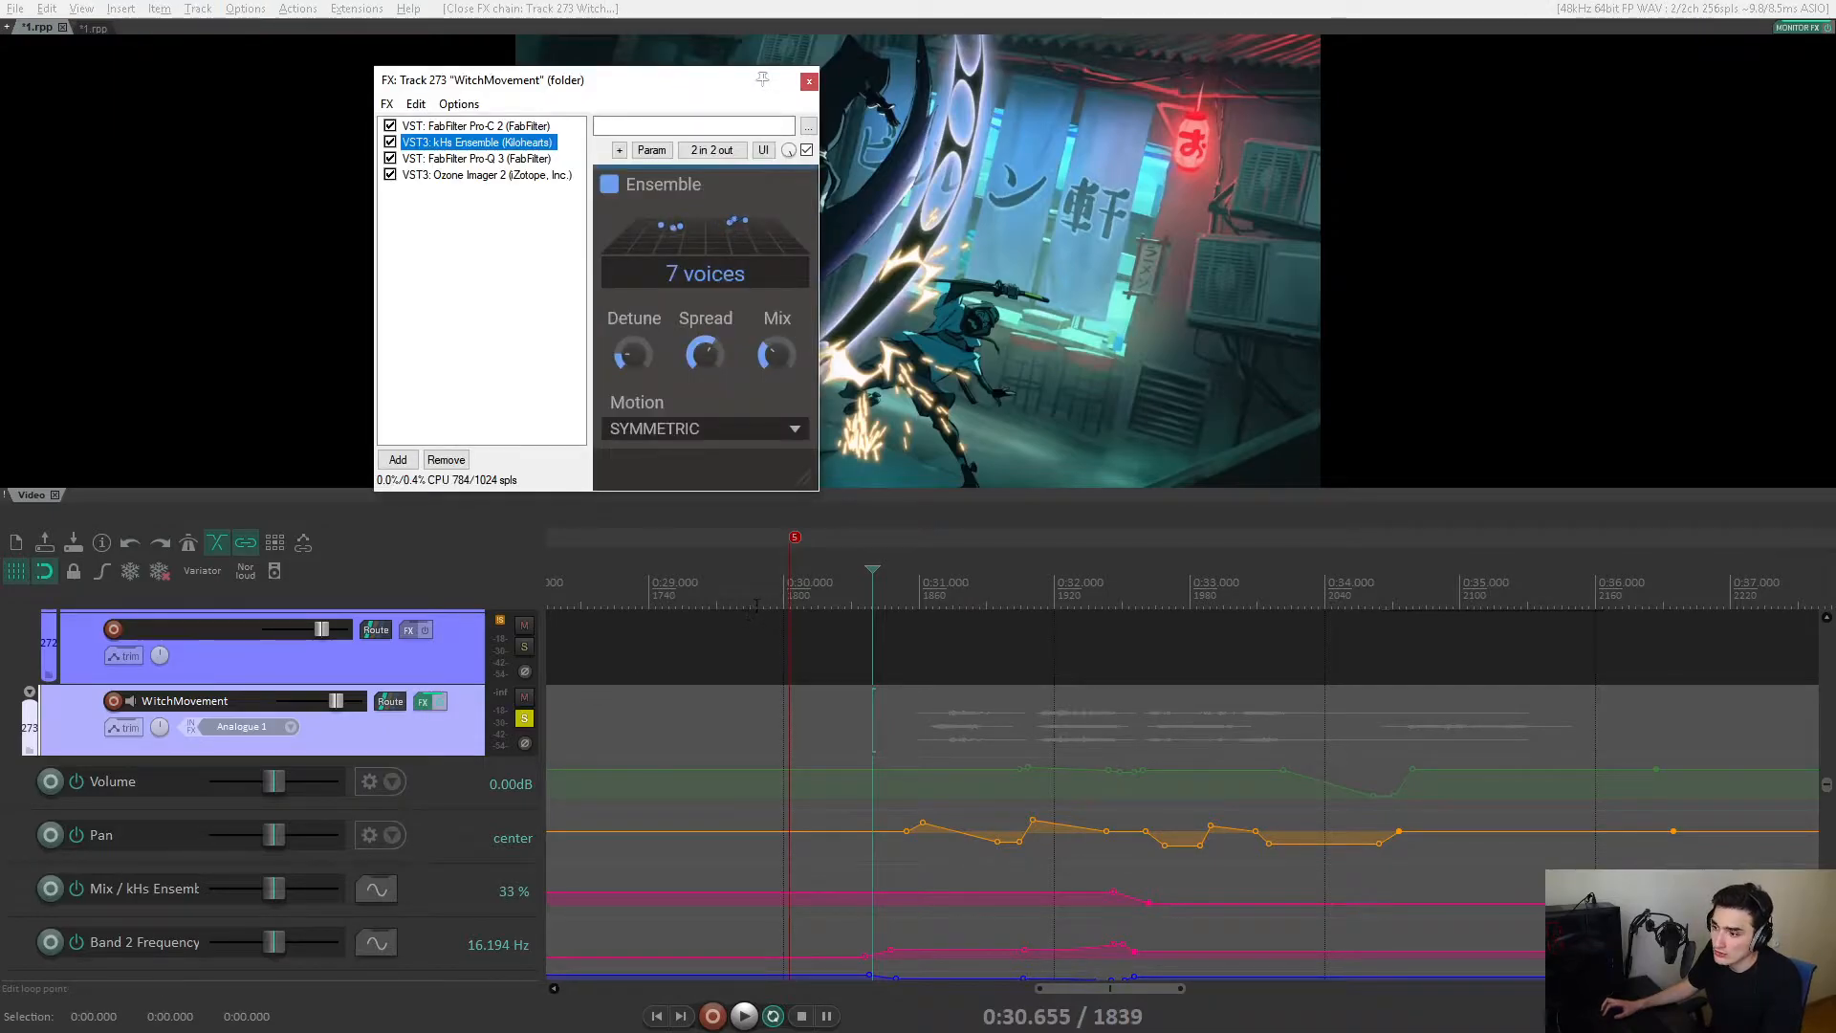
left_click(809, 80)
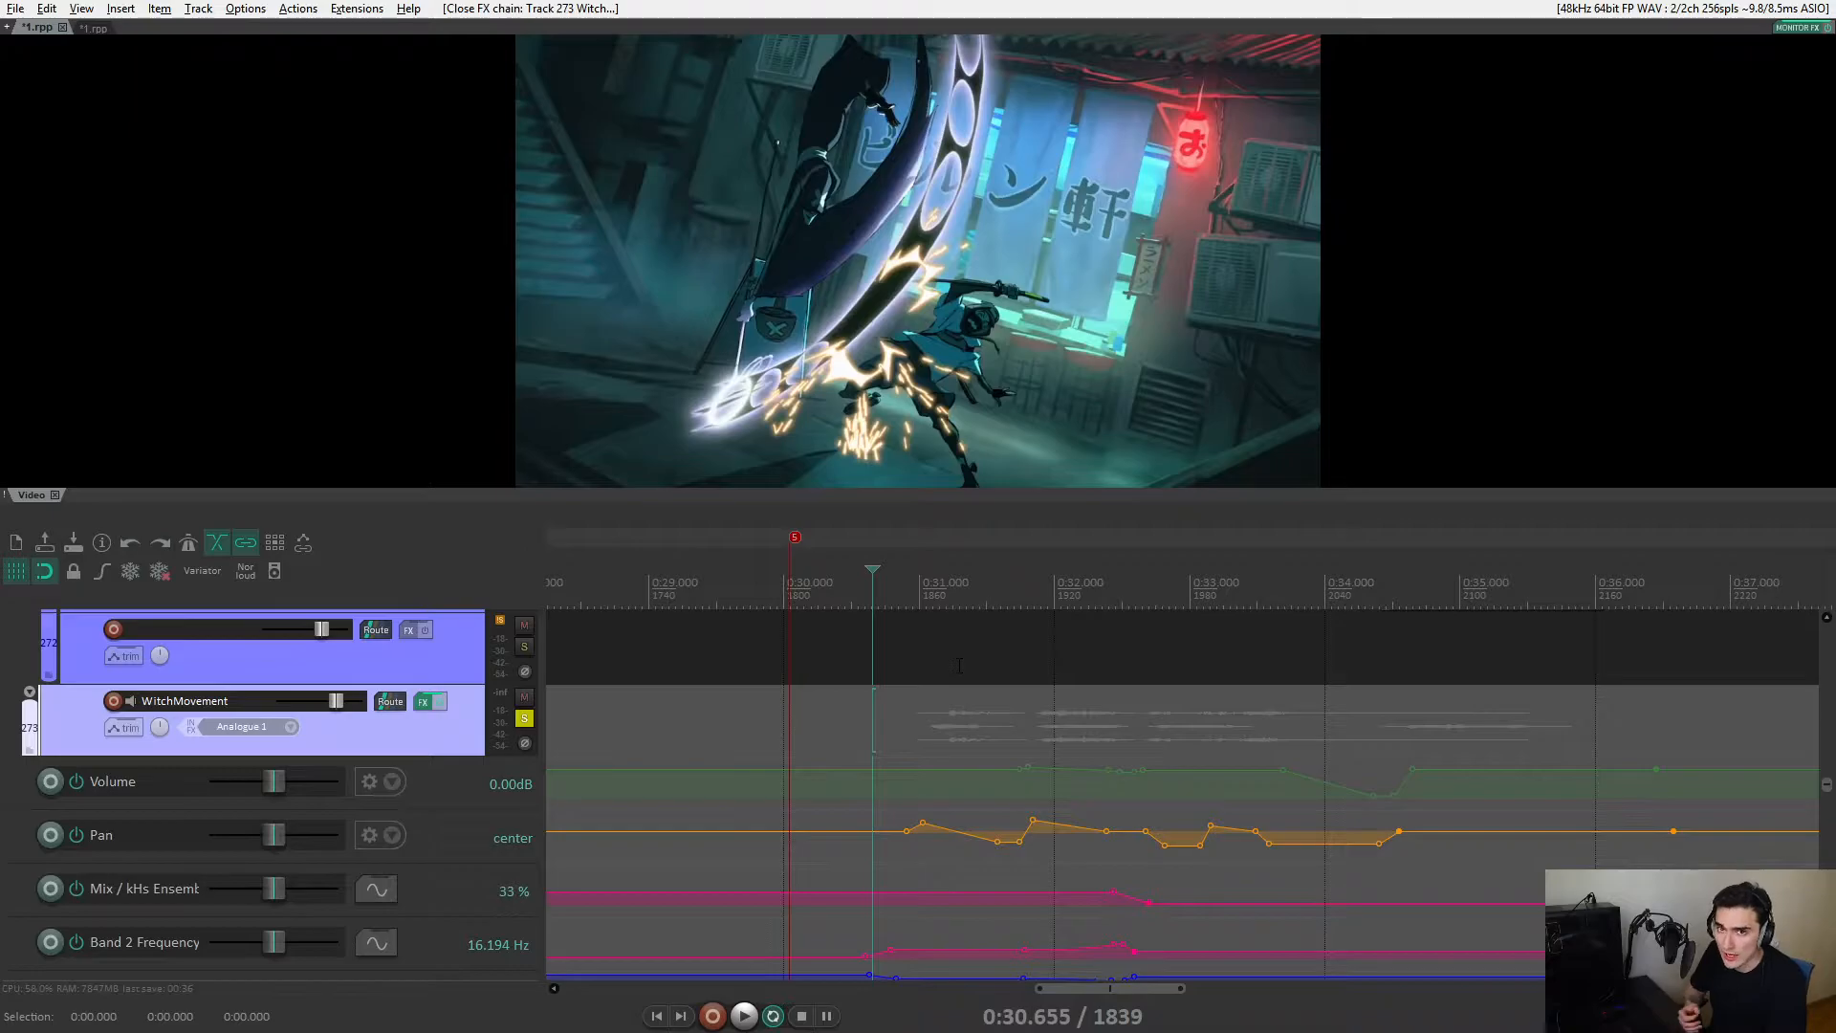
key("space")
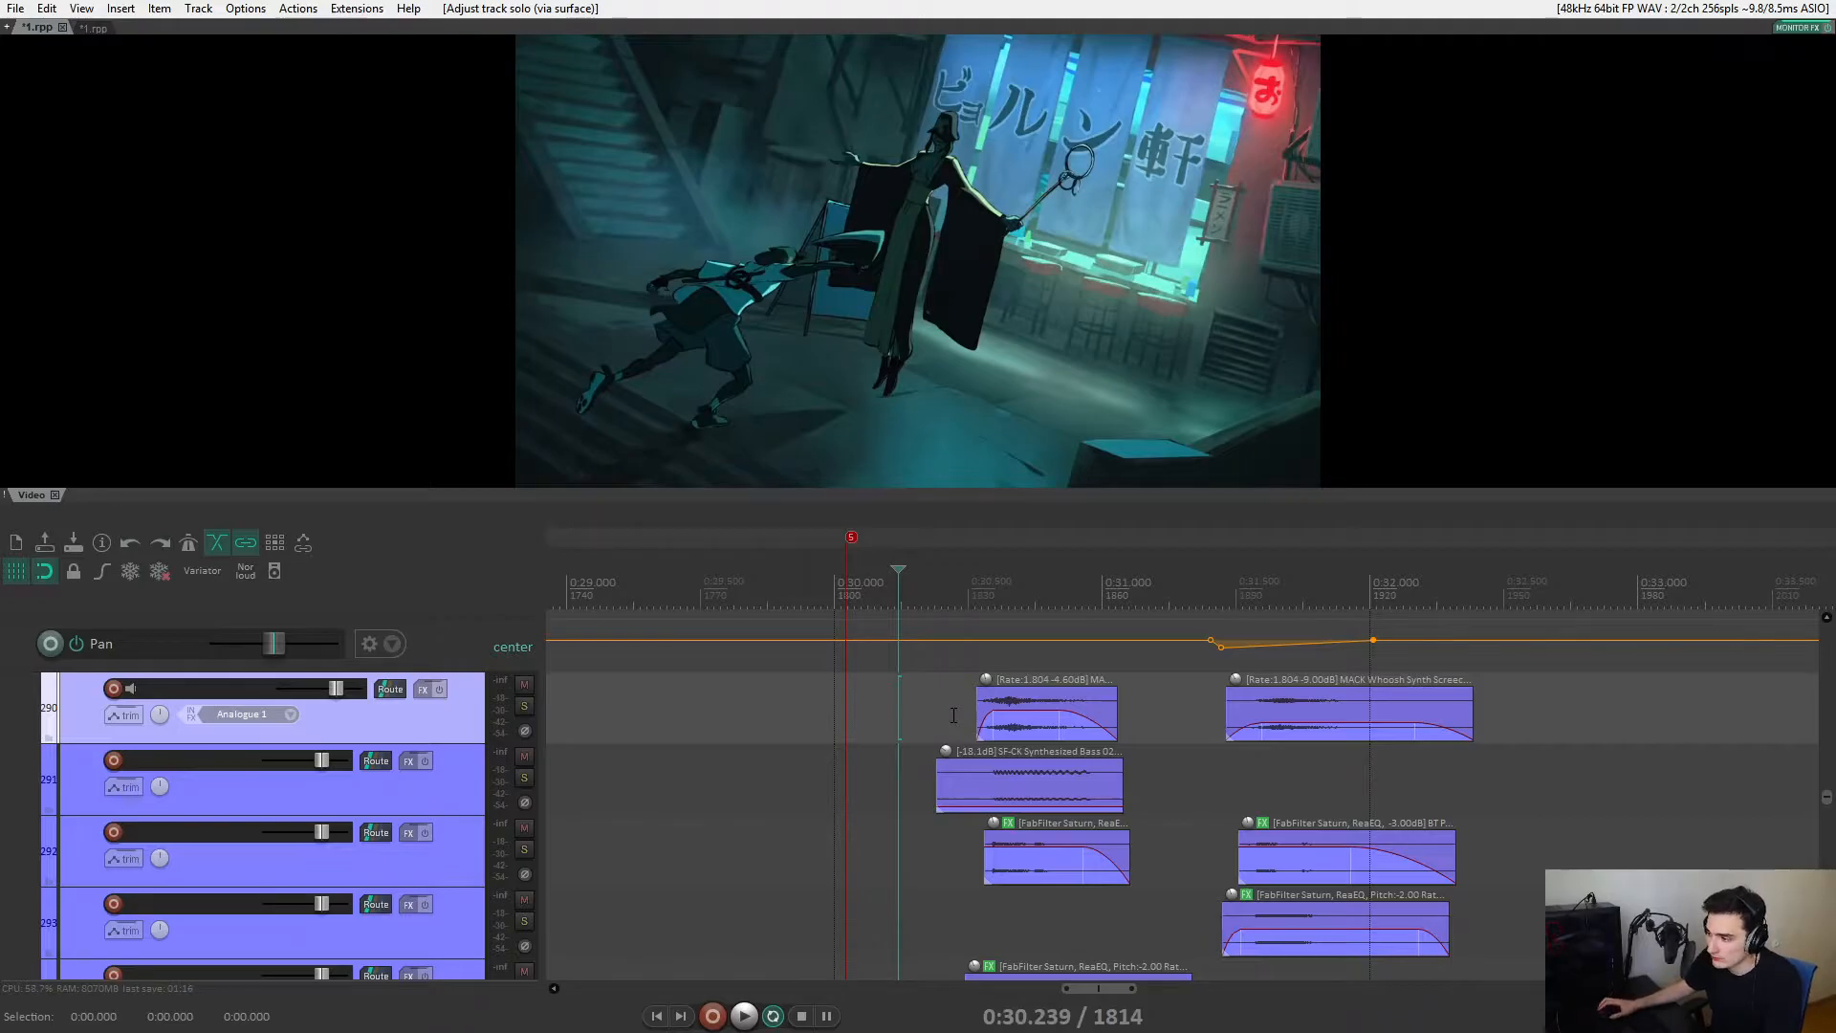
Play the synth whoosh layers from 0:30.239 and the soloed Morph folder from 0:25.703.
key("space")
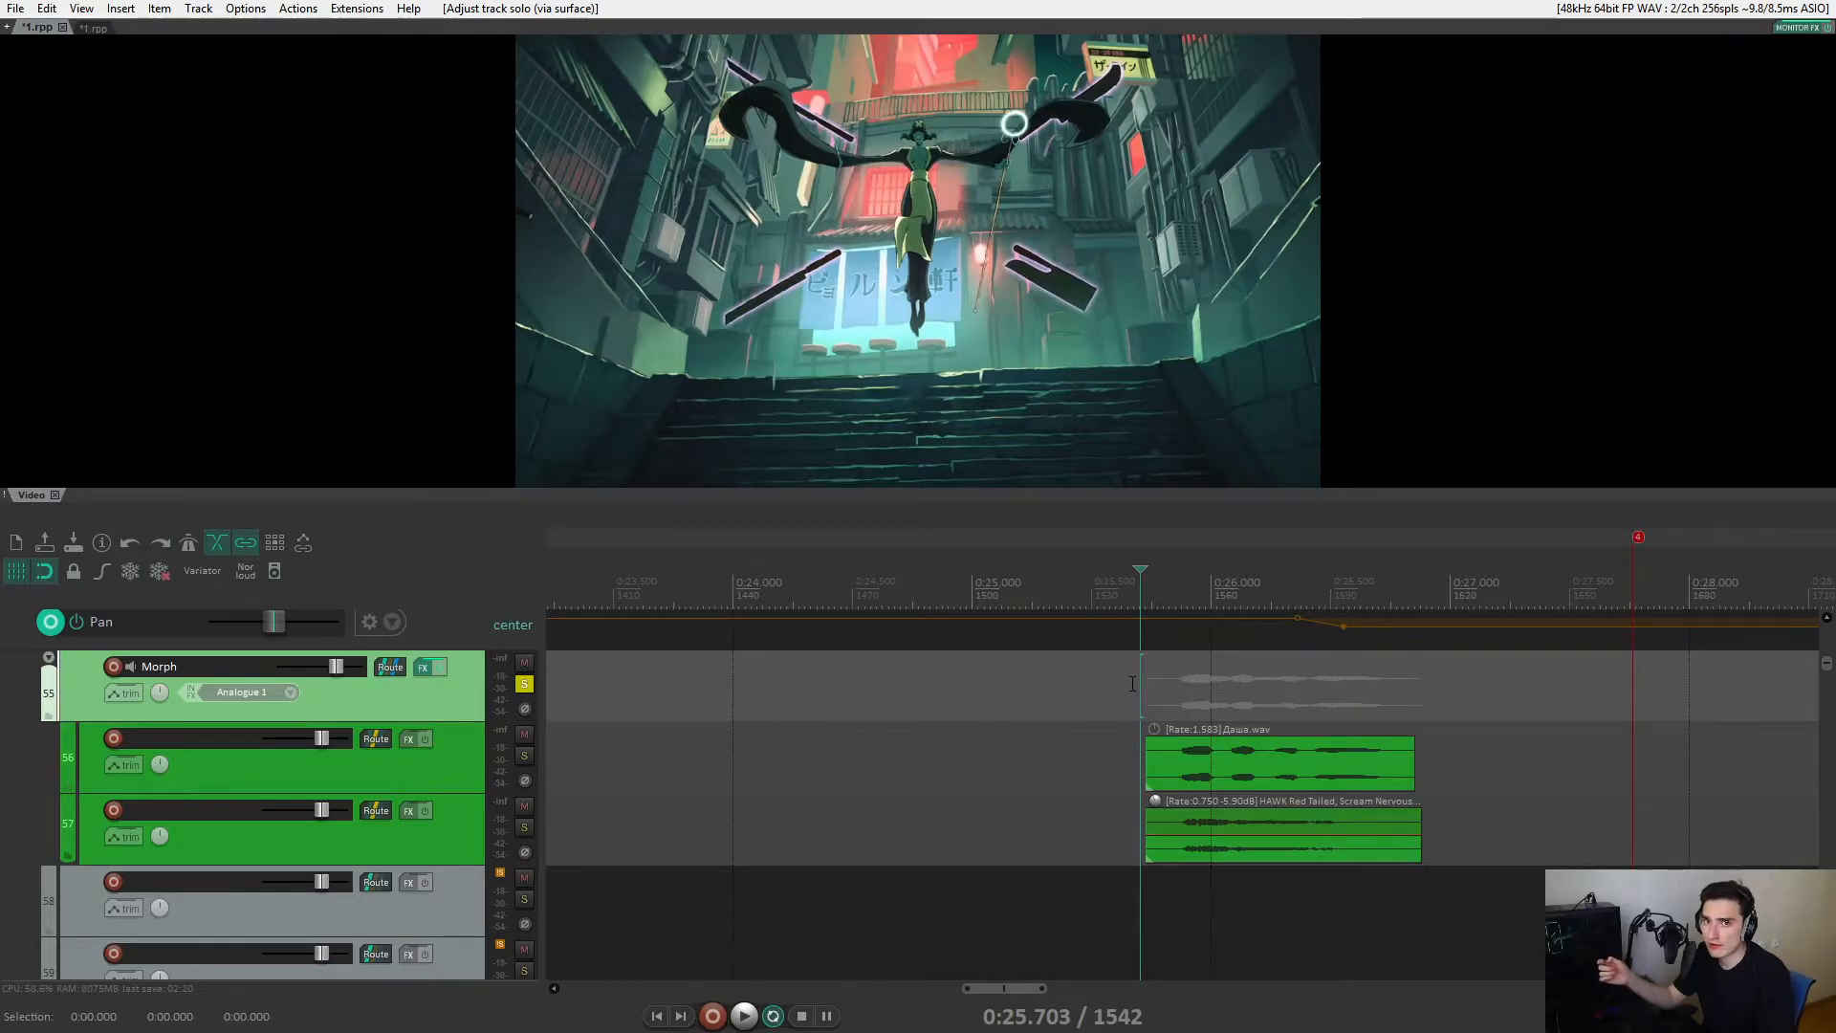
key("space")
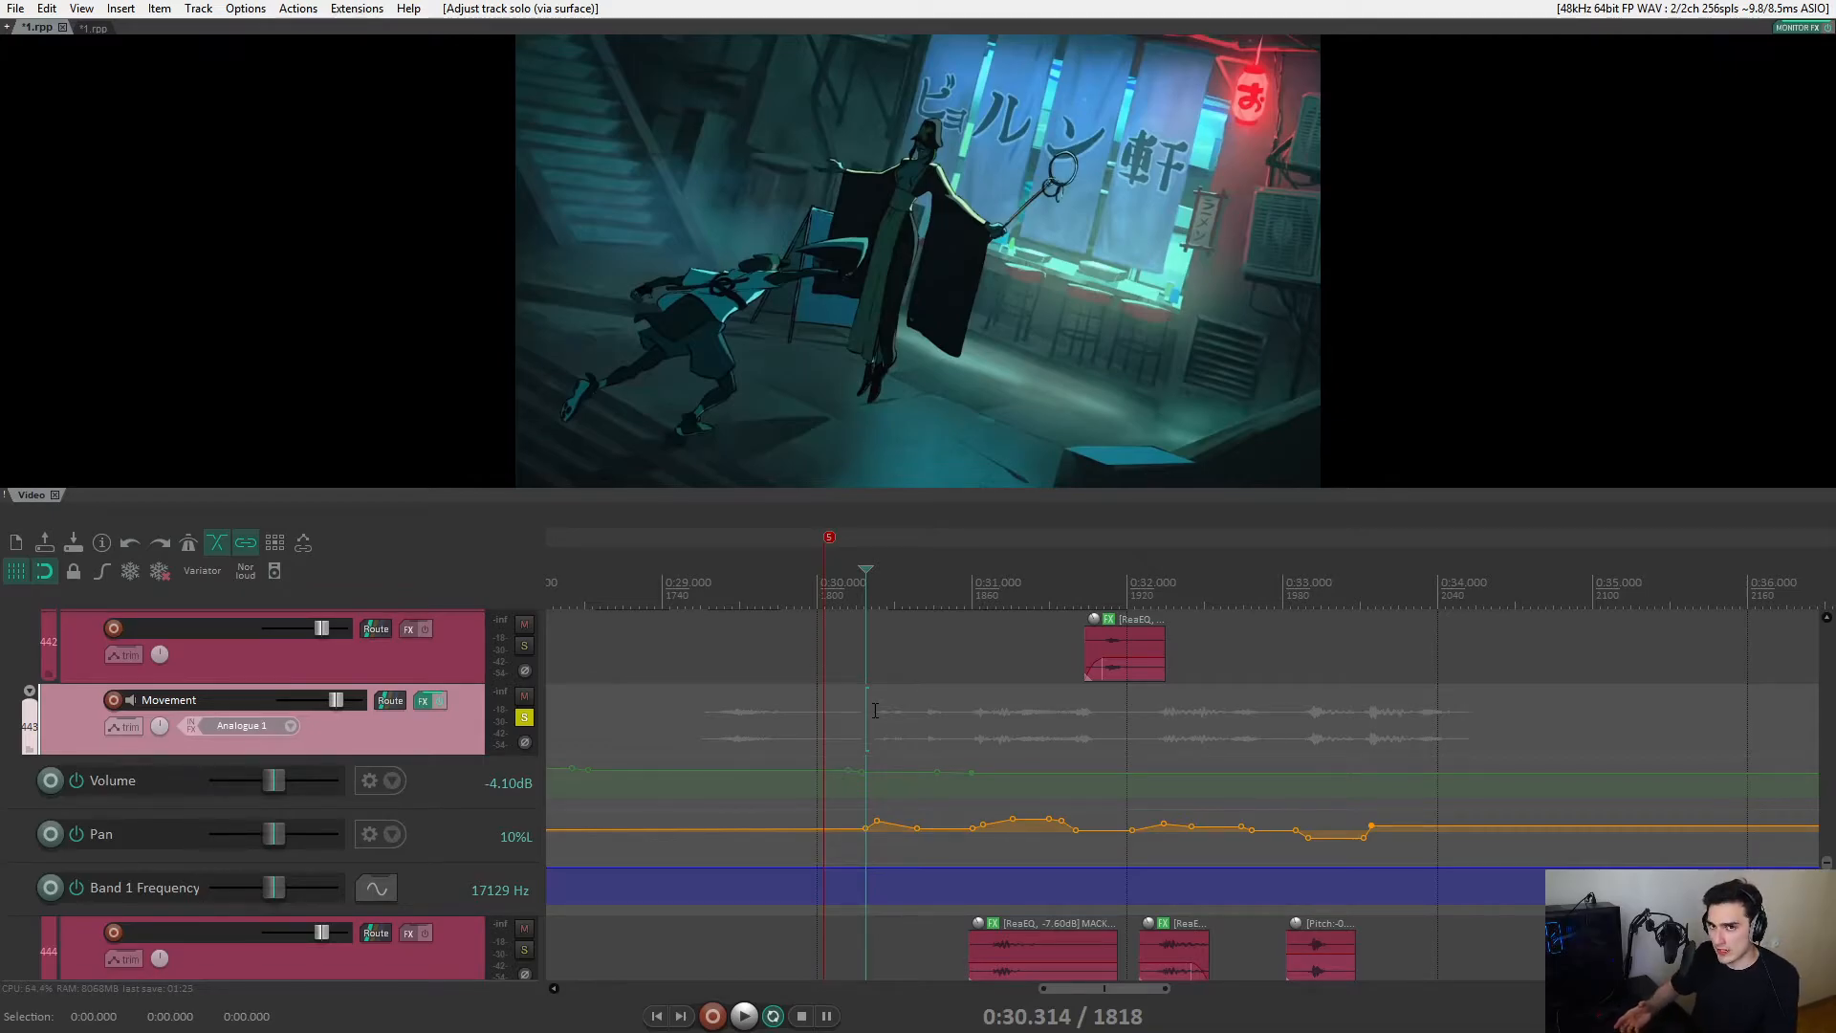
Play the soloed Movement folder from 0:30.314 and the soloed MetalSmall folder from 0:25.926.
key("space")
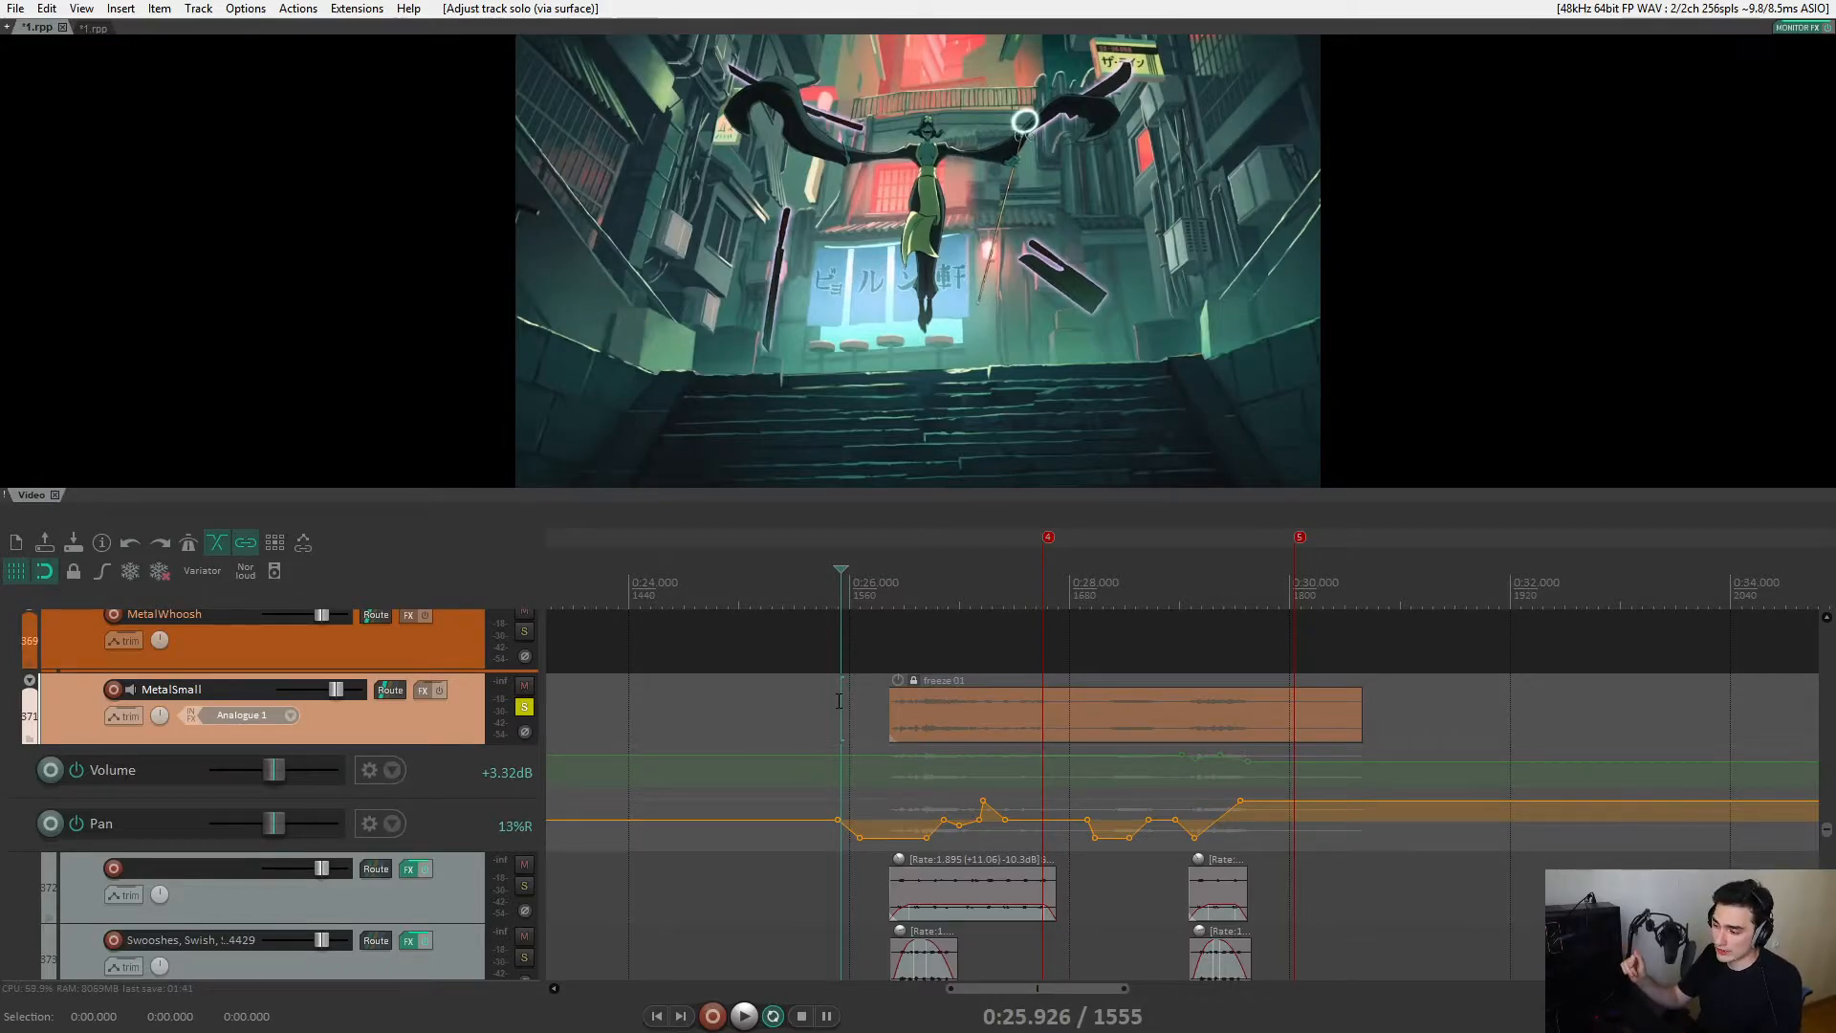
key("space")
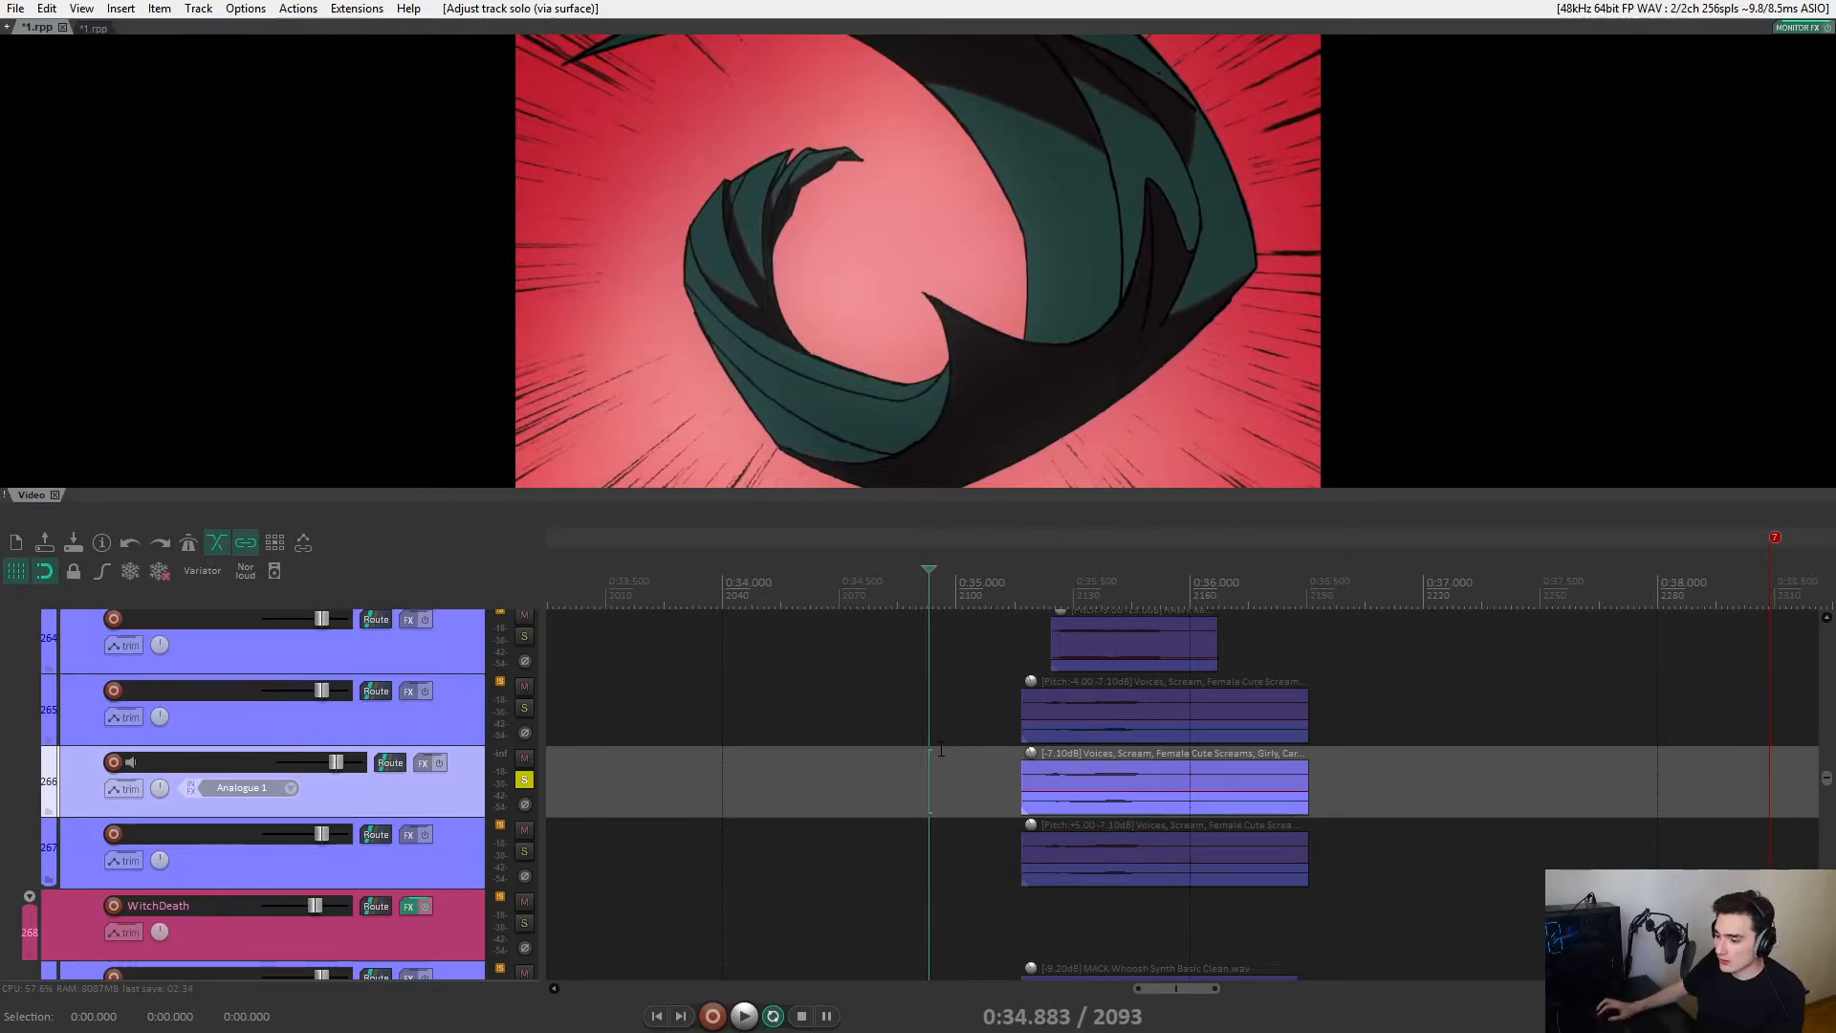
Play the soloed original female scream layer, its two pitch-shifted copies, and the WitchVoice folder around 0:35.
key("space")
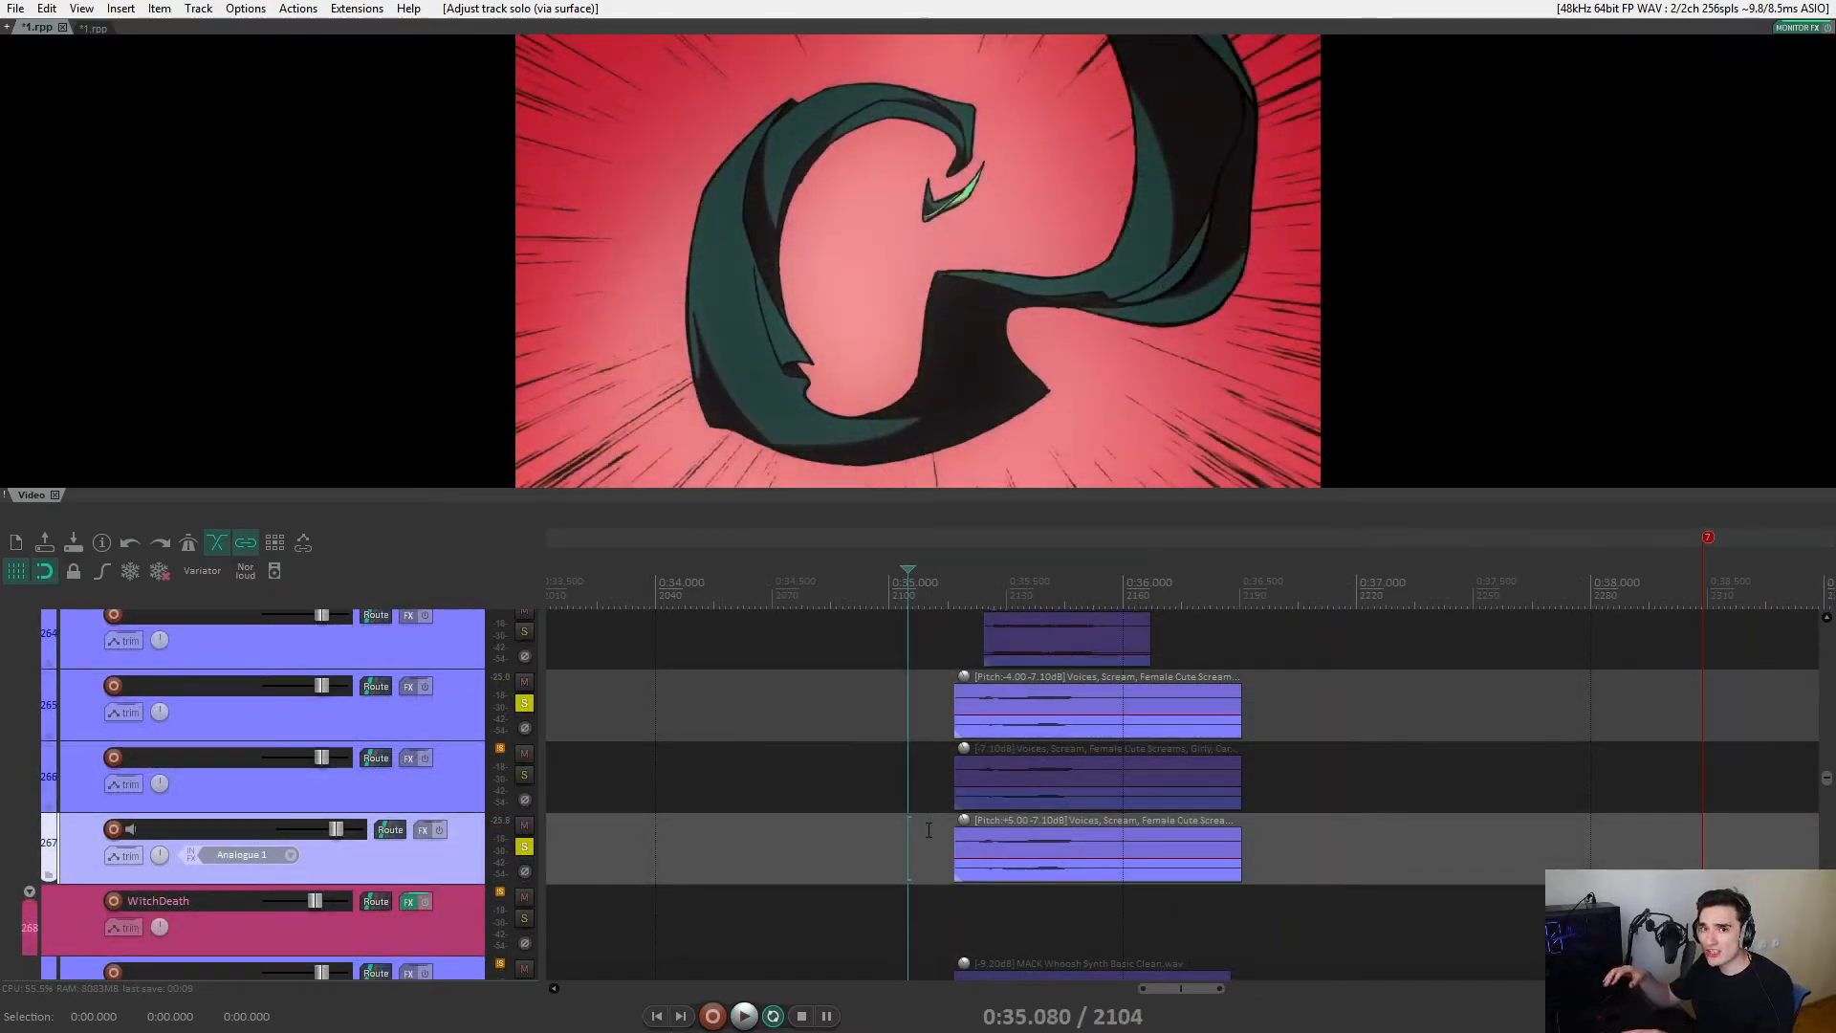
key("space")
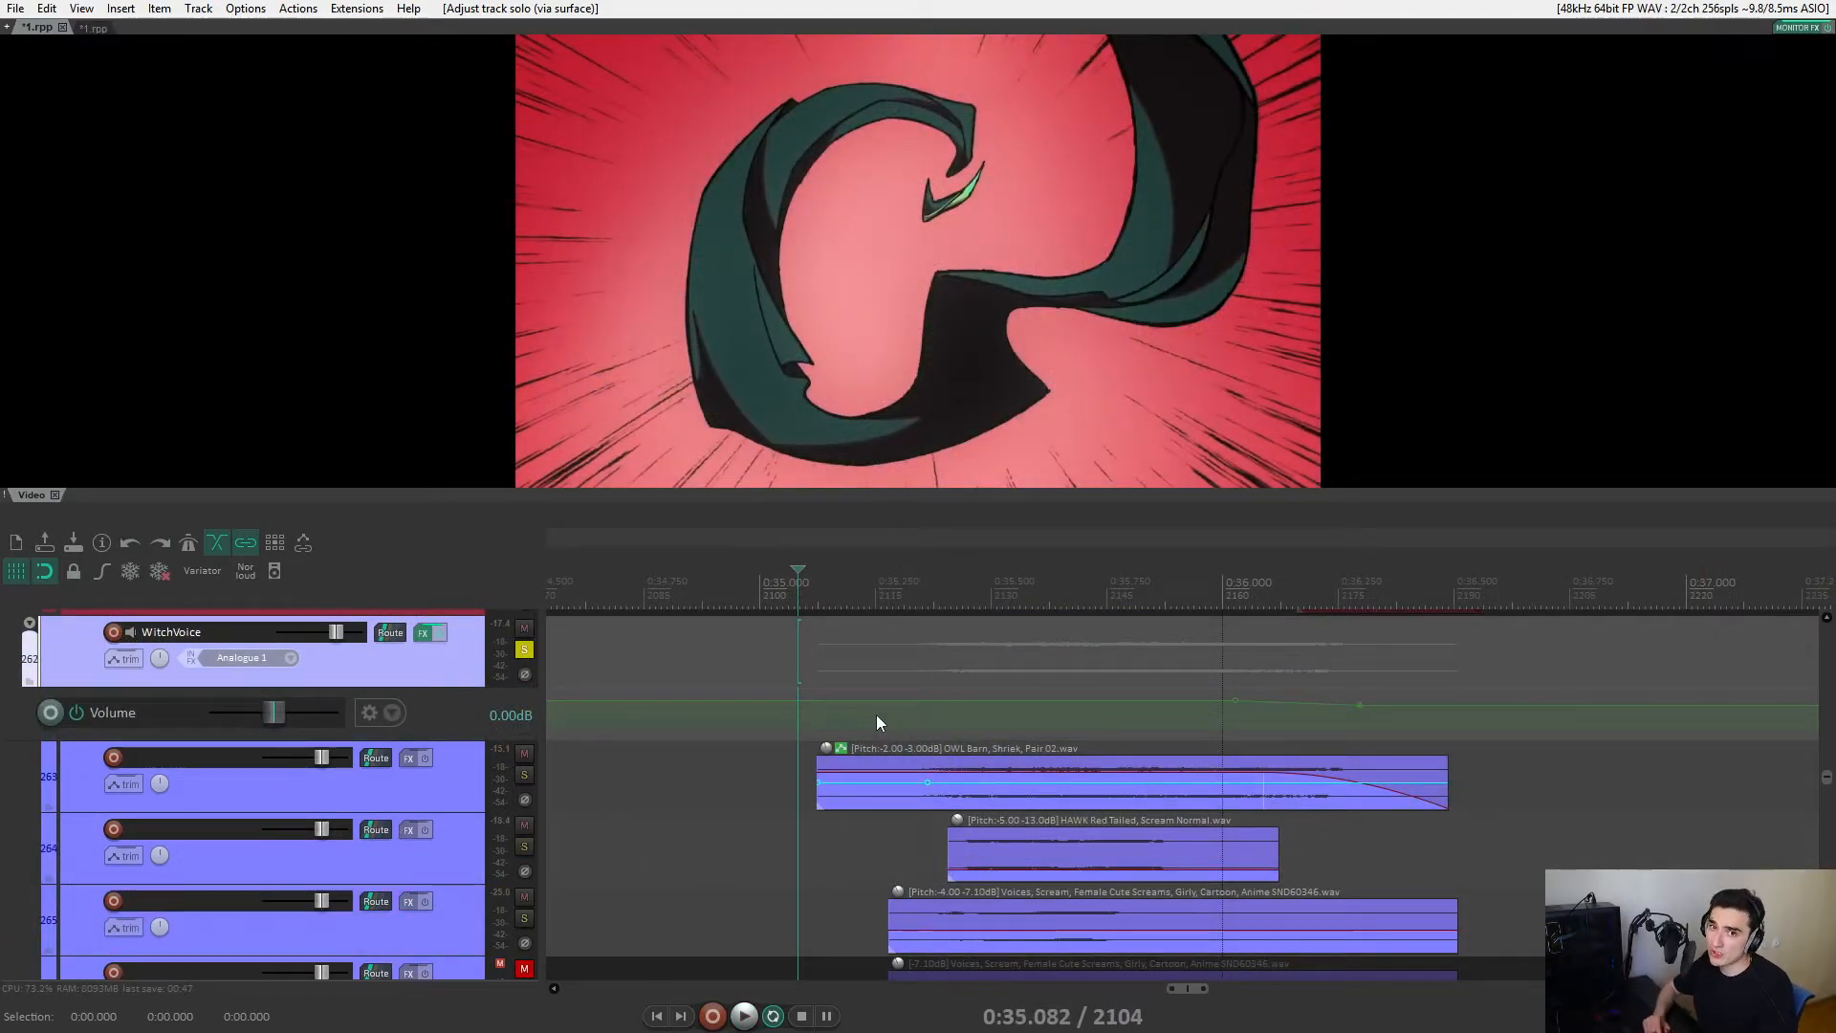
key("space")
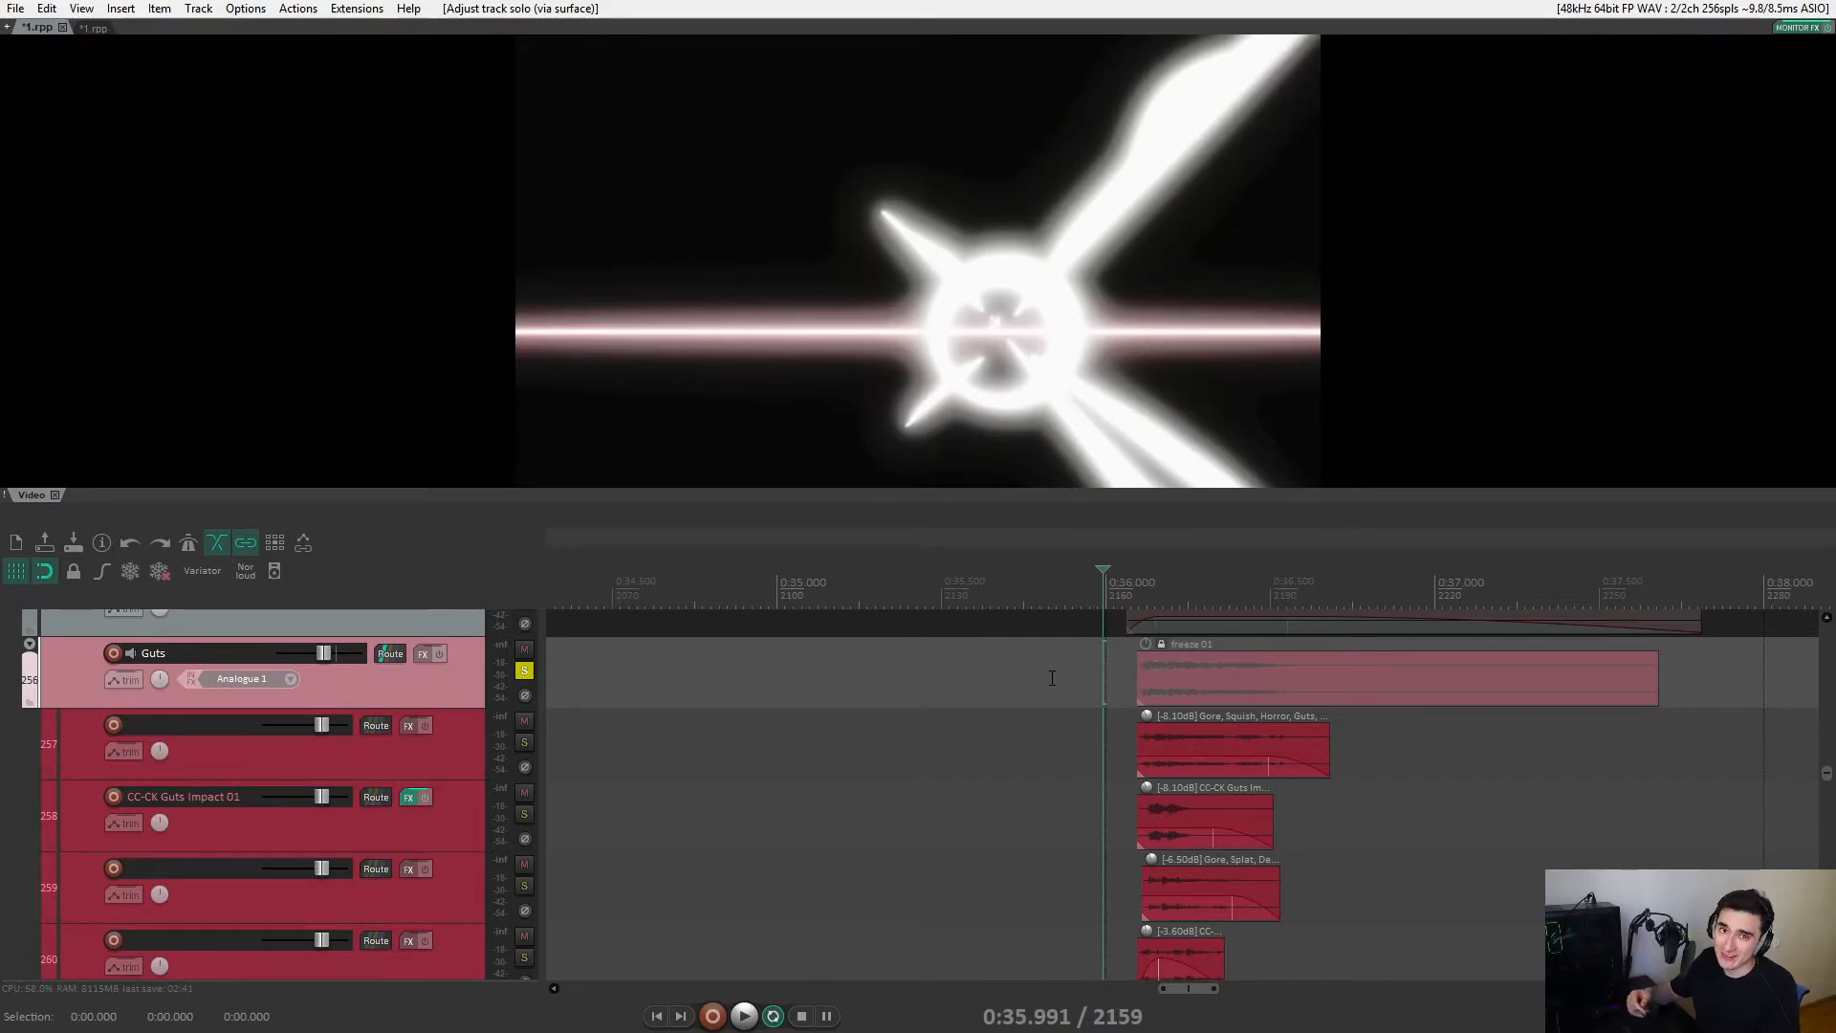
Play the soloed Guts folder from 0:35.991, the whoosh and Serum layers from 0:35.751, and the Trans folder from 0:42.677.
key("space")
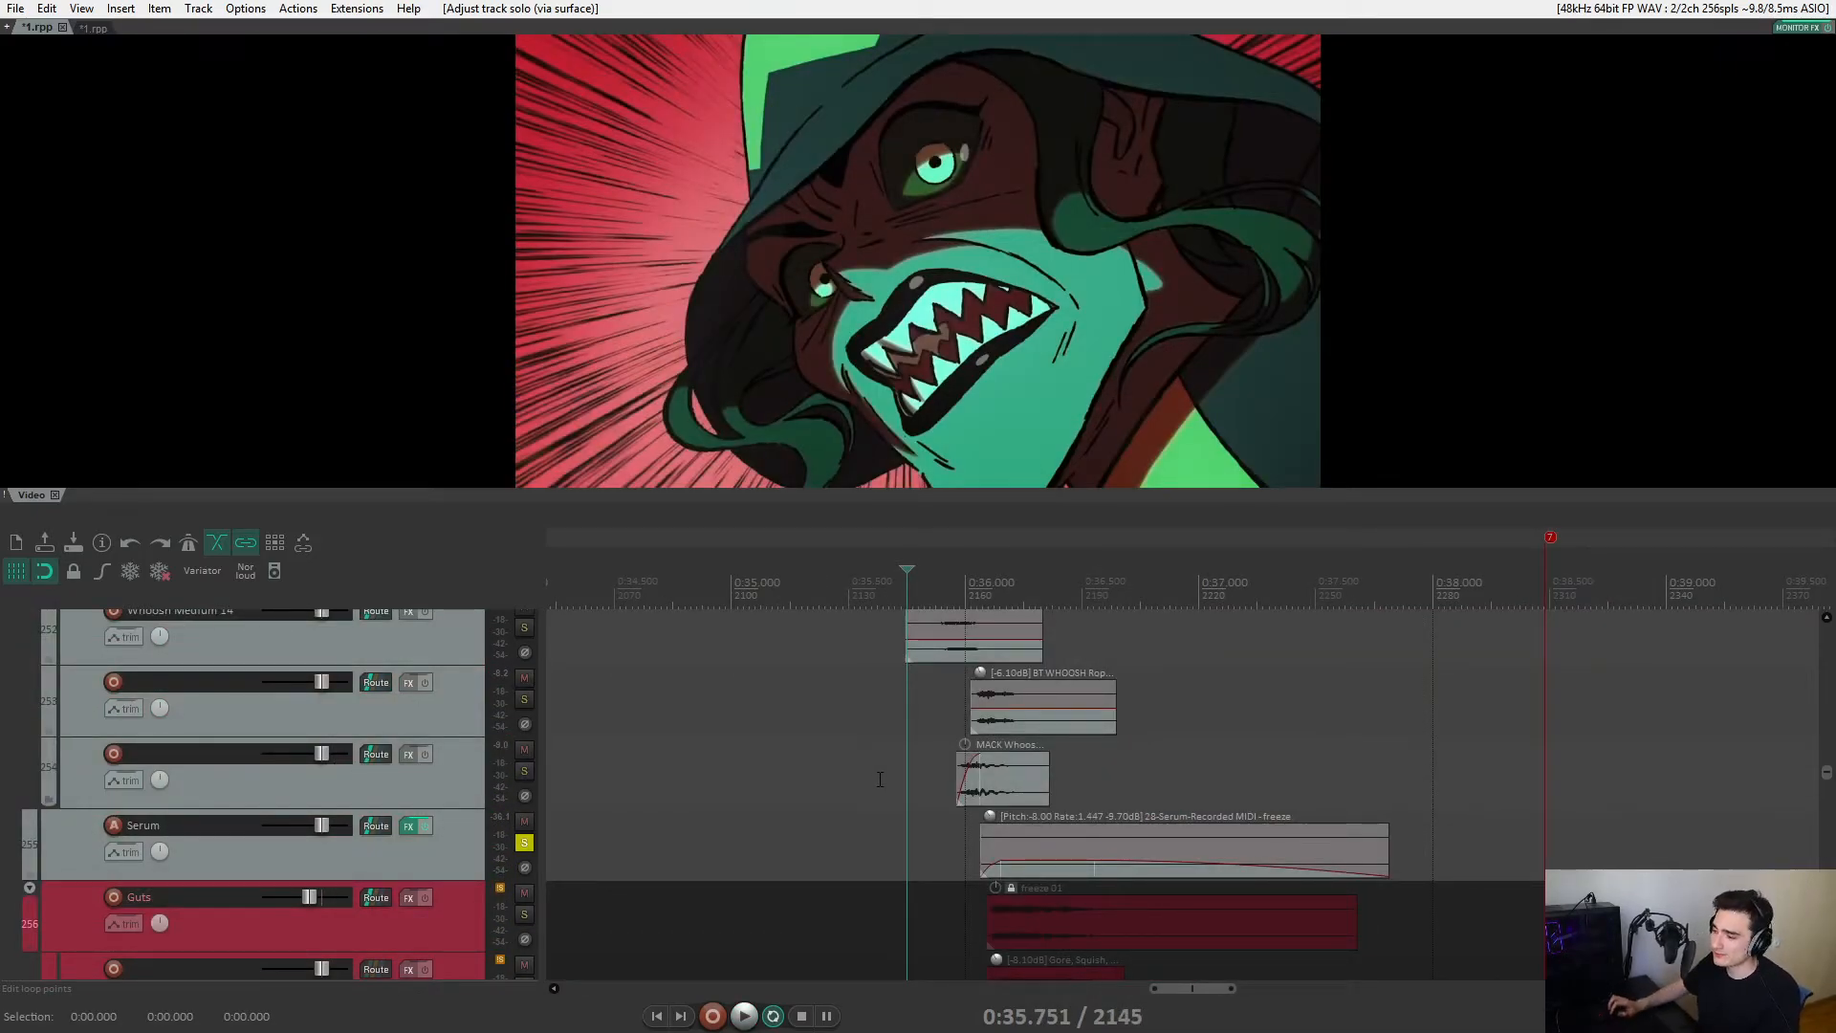
key("space")
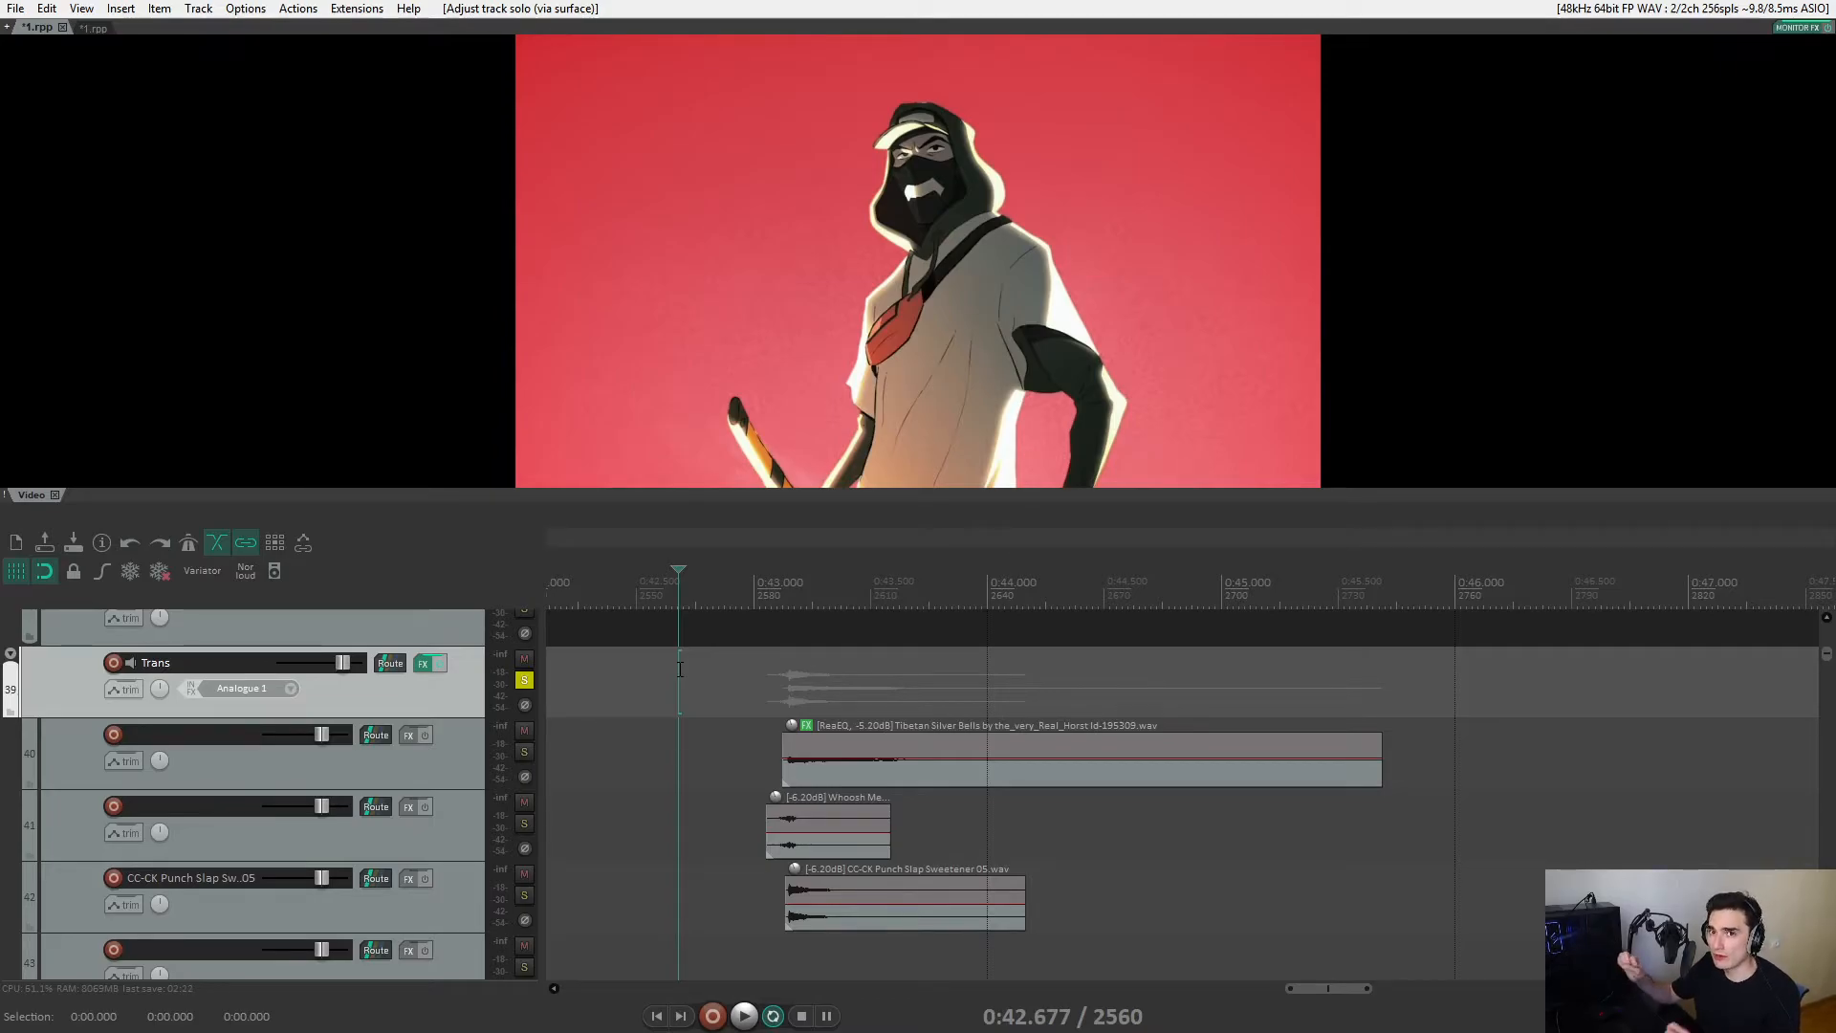
key("space")
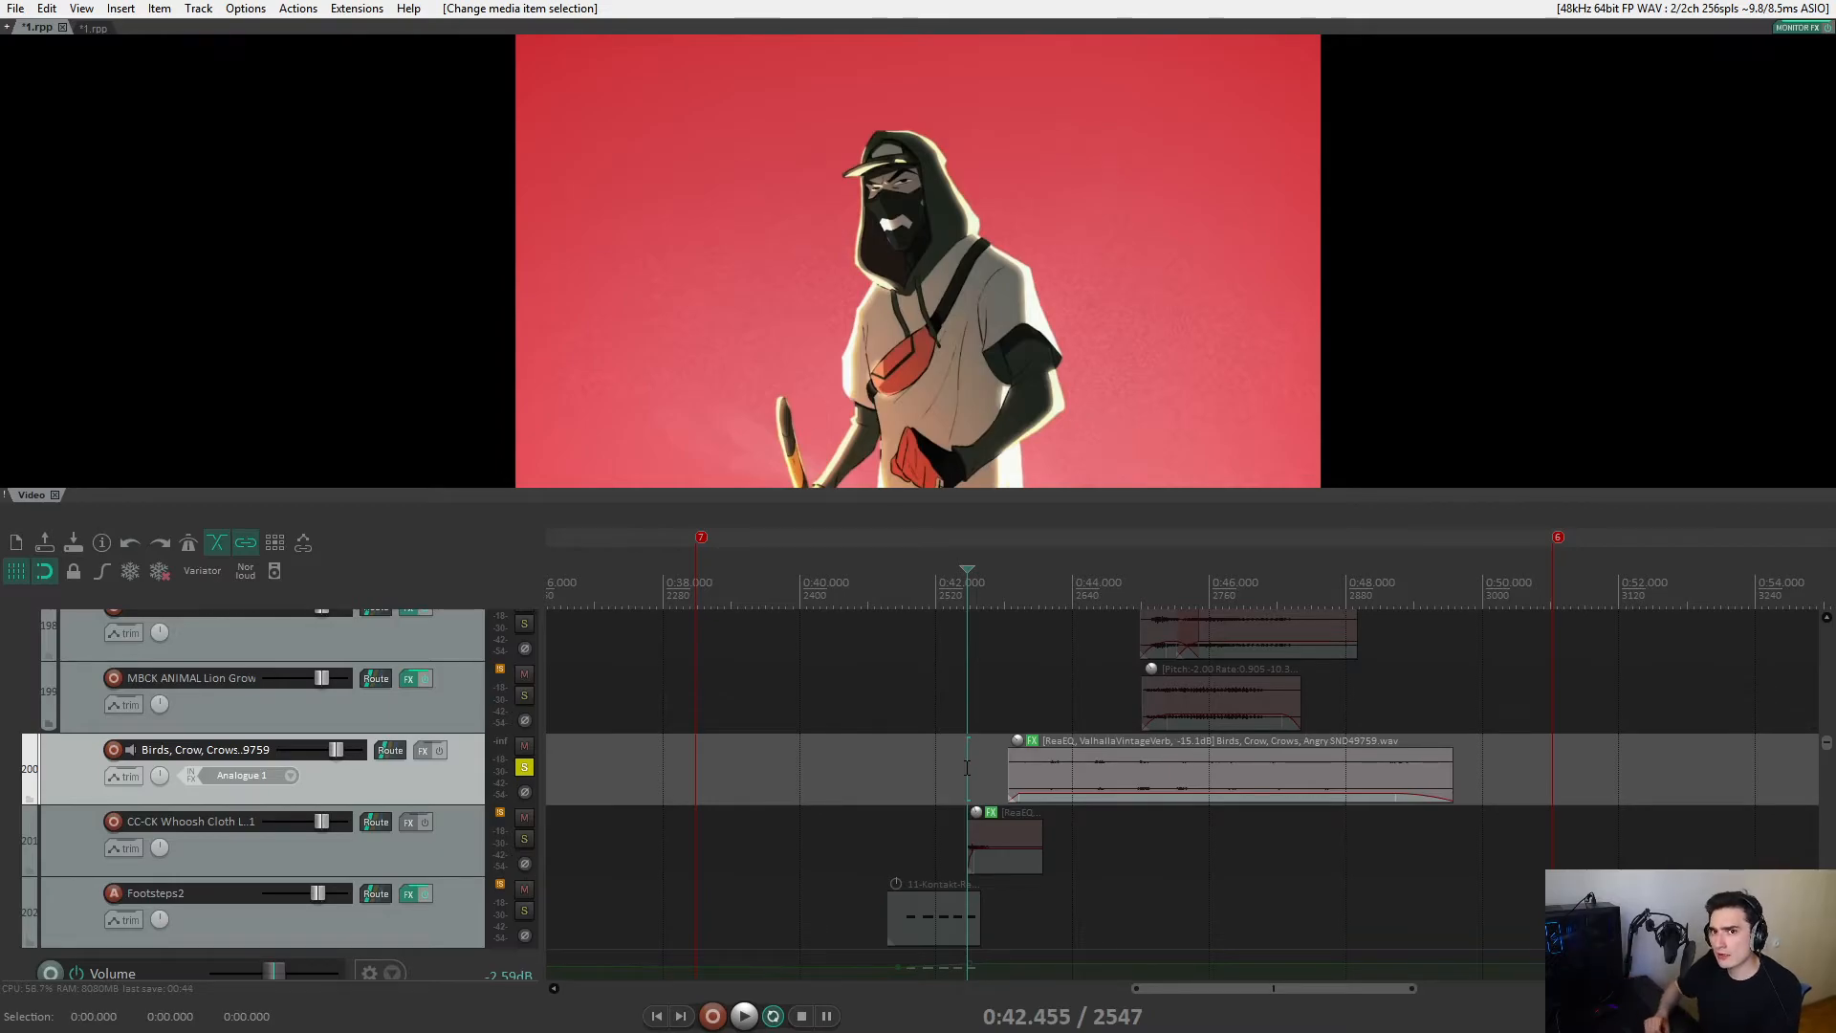
Play the soloed Birds, Crow layer from 0:42.455 and the soloed Serum layer from 0:50.441, ending with Serum unsoloed.
key("space")
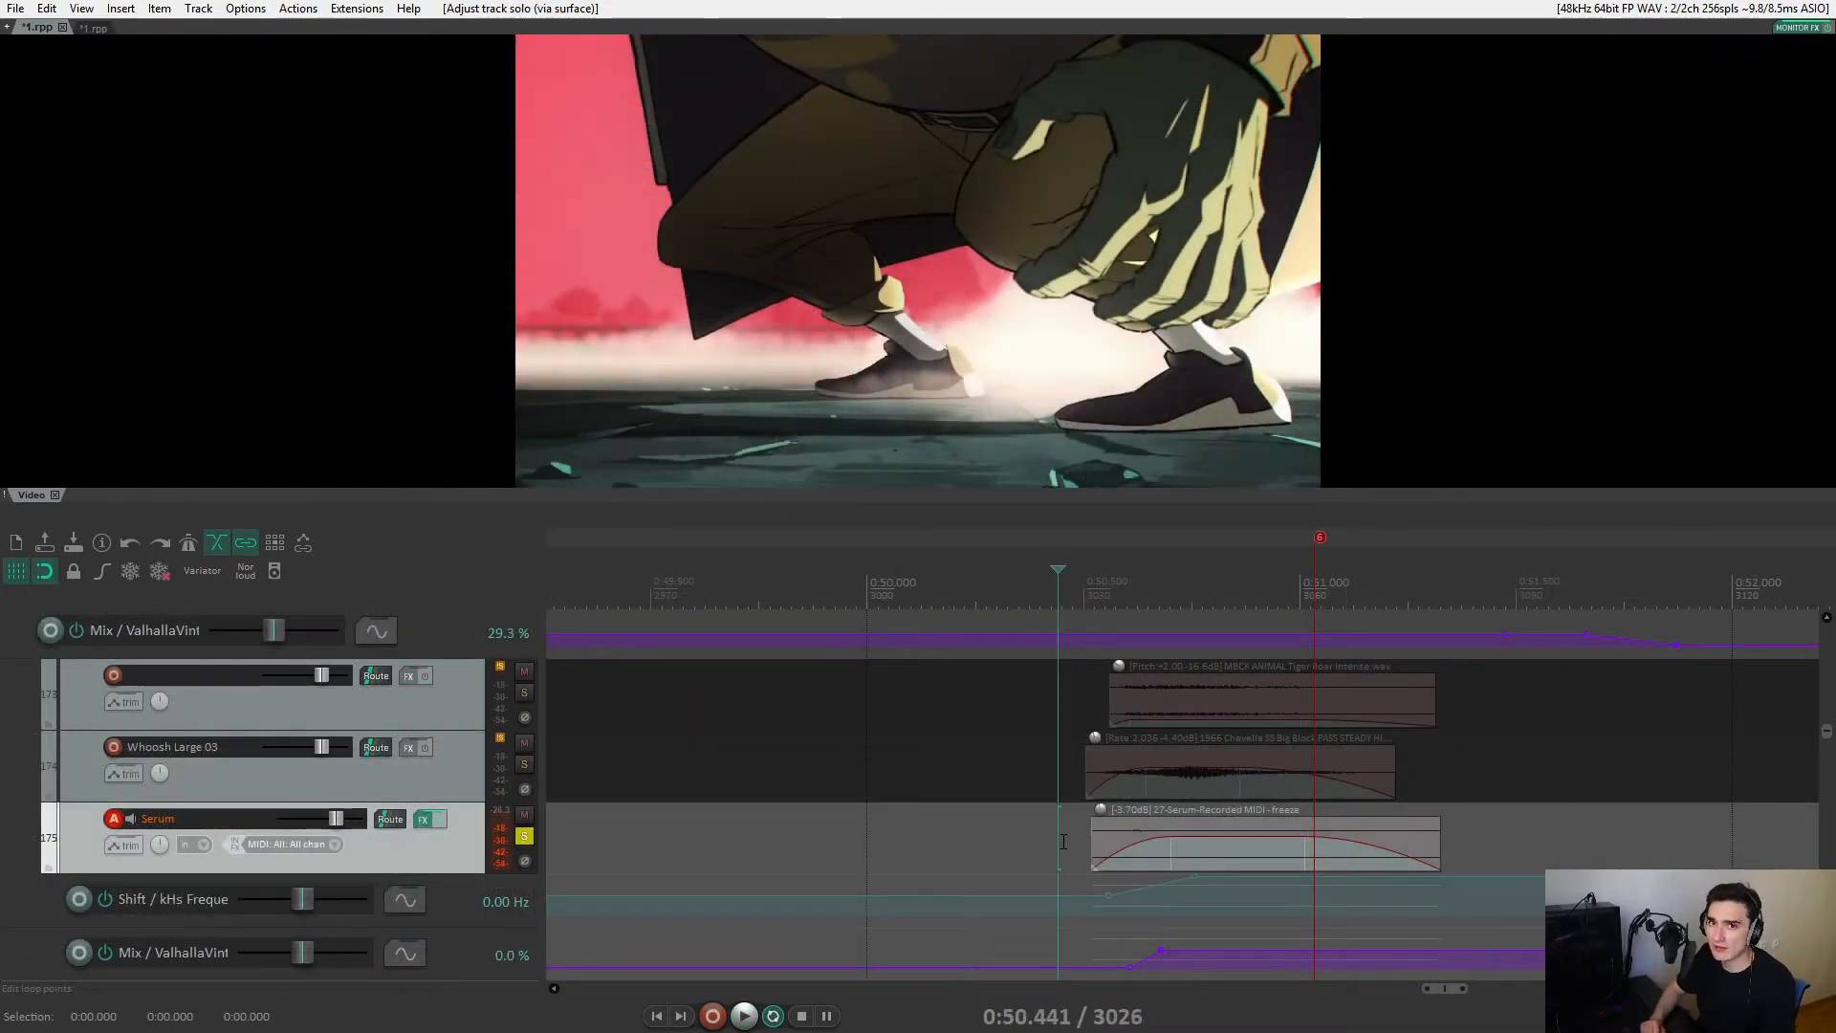
key("space")
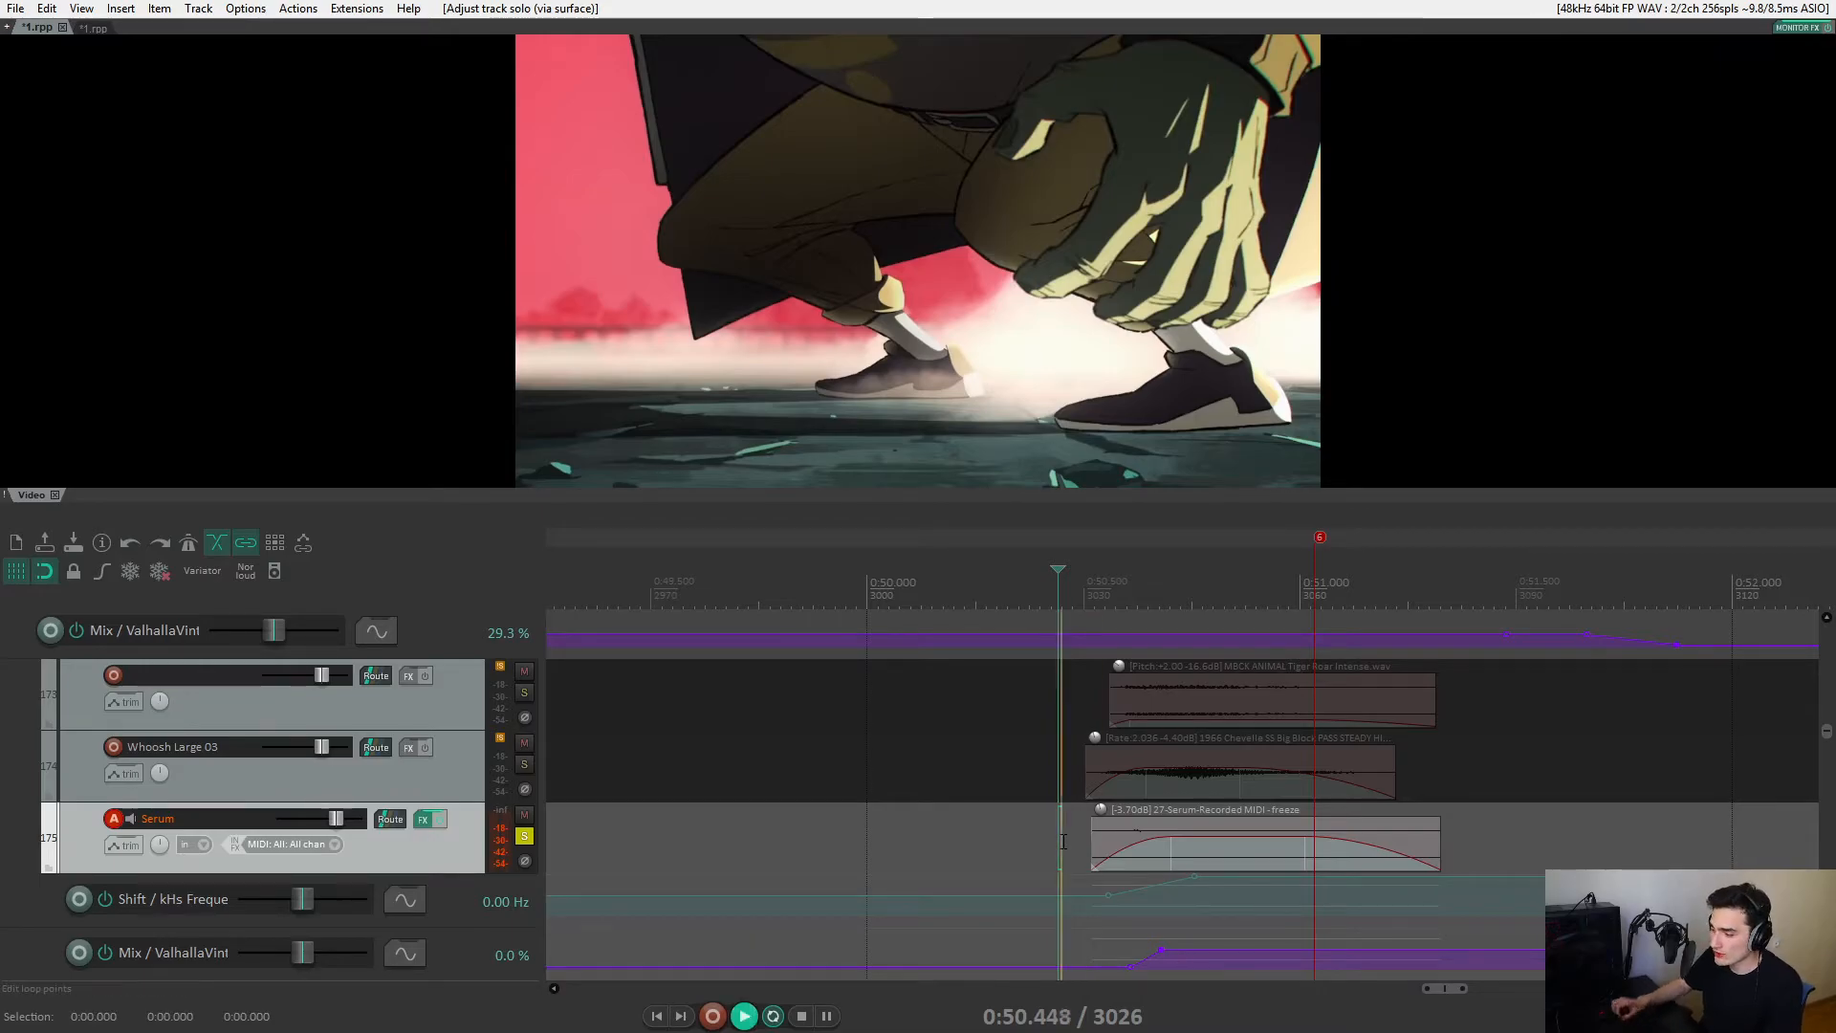
key("space")
key("F6")
Solo the Whoosh Large 03 layer, play it from just before 0:50.5, and unsolo it.
left_click(1059, 766)
key("F6")
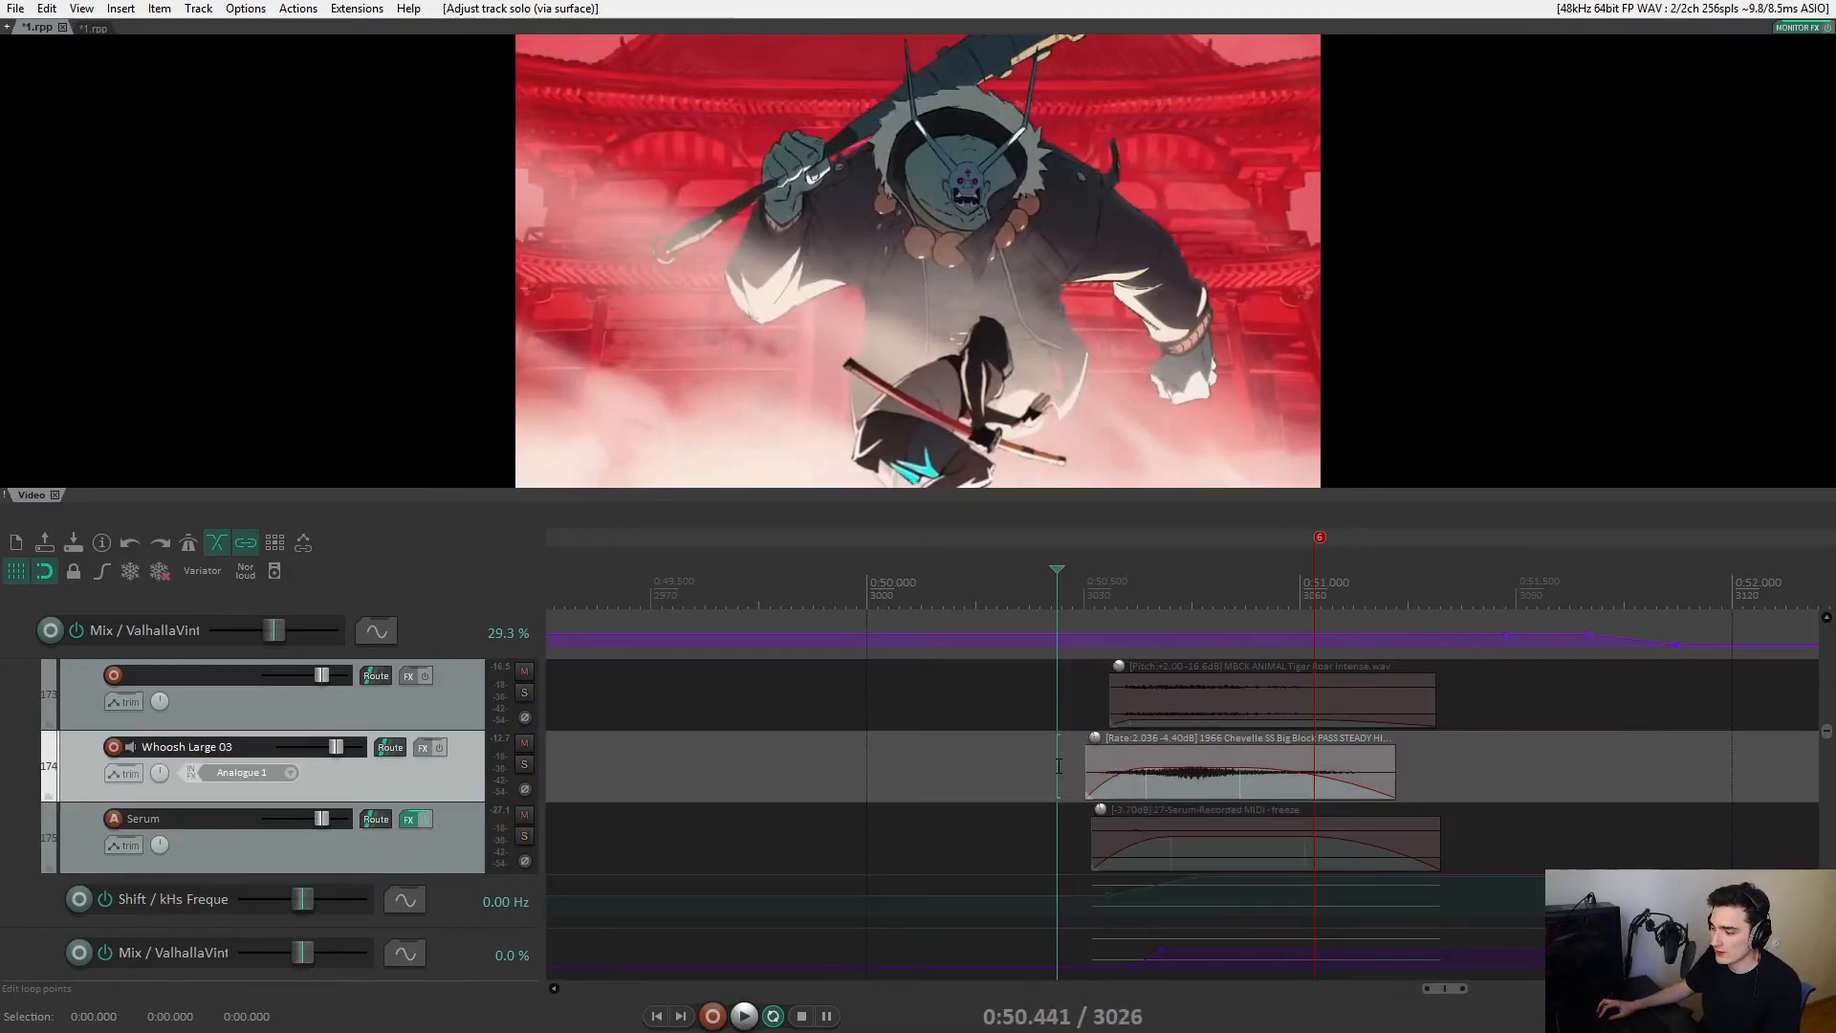
key("space")
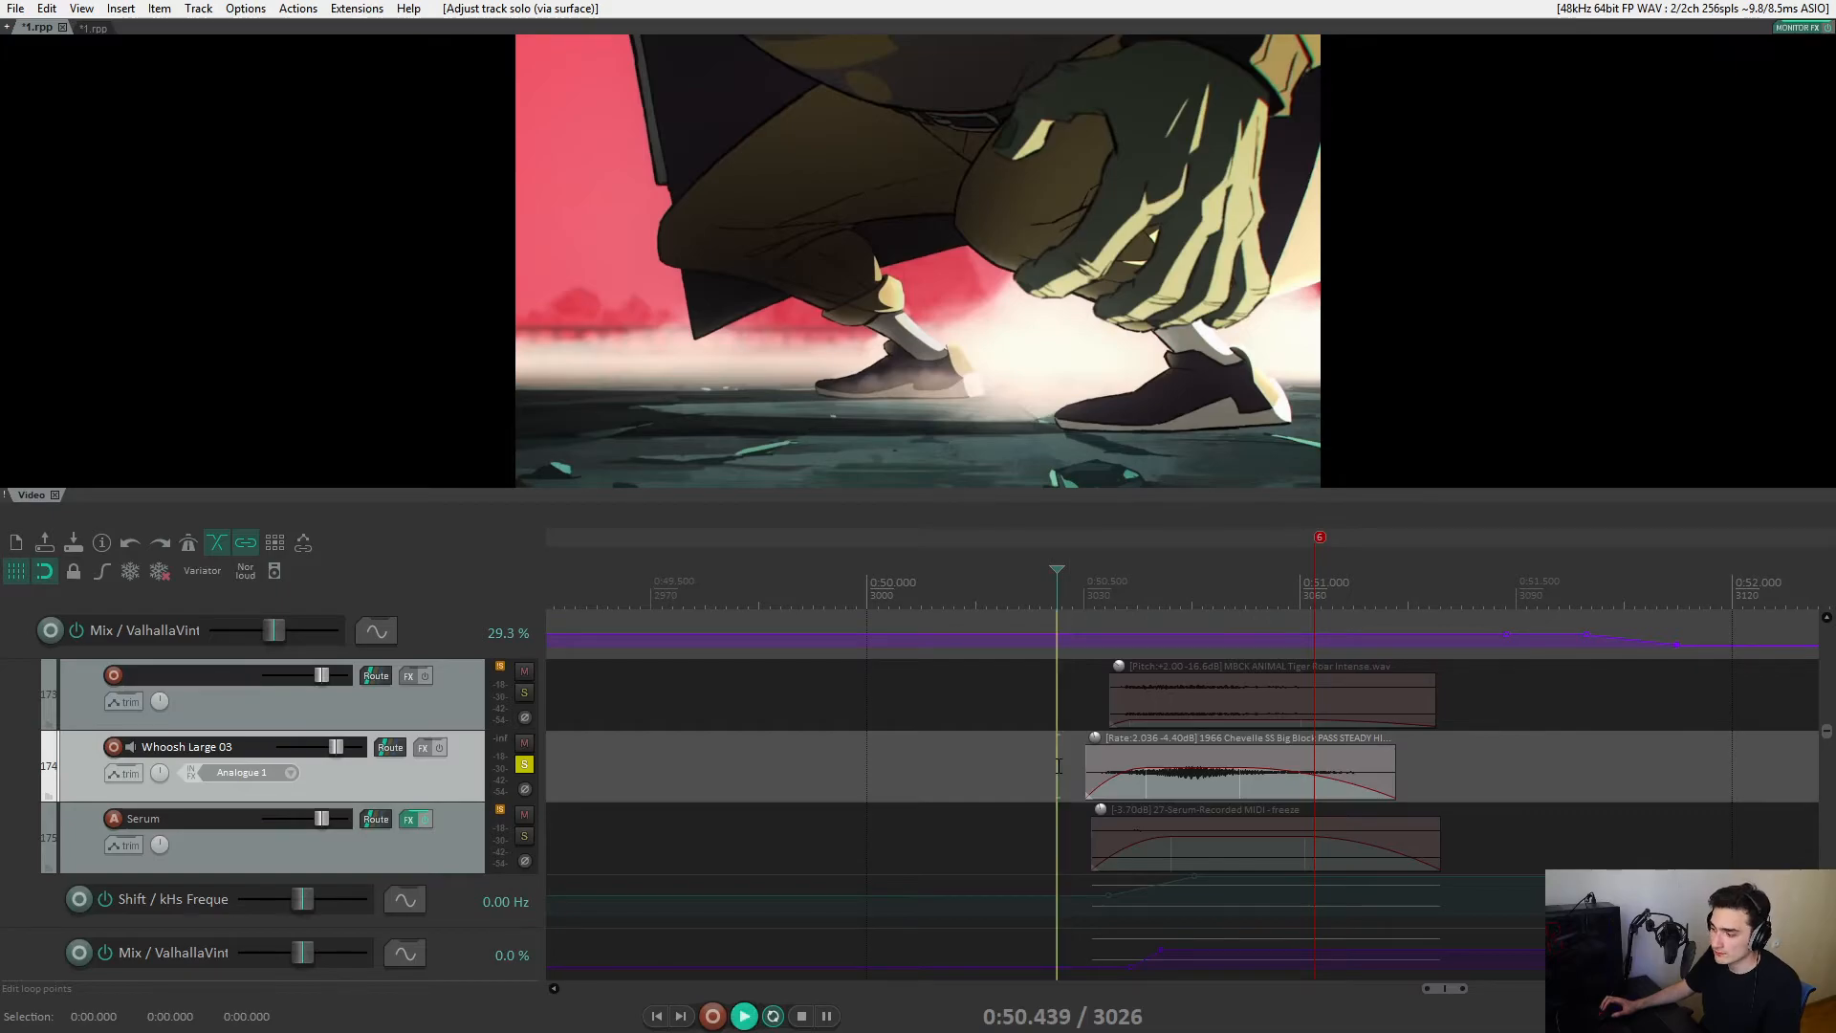
key("space")
key("F6")
Solo and play the tiger roar layer from 0:50.456, and replay that spot with the layer unsoloed.
left_click(1066, 690)
key("F6")
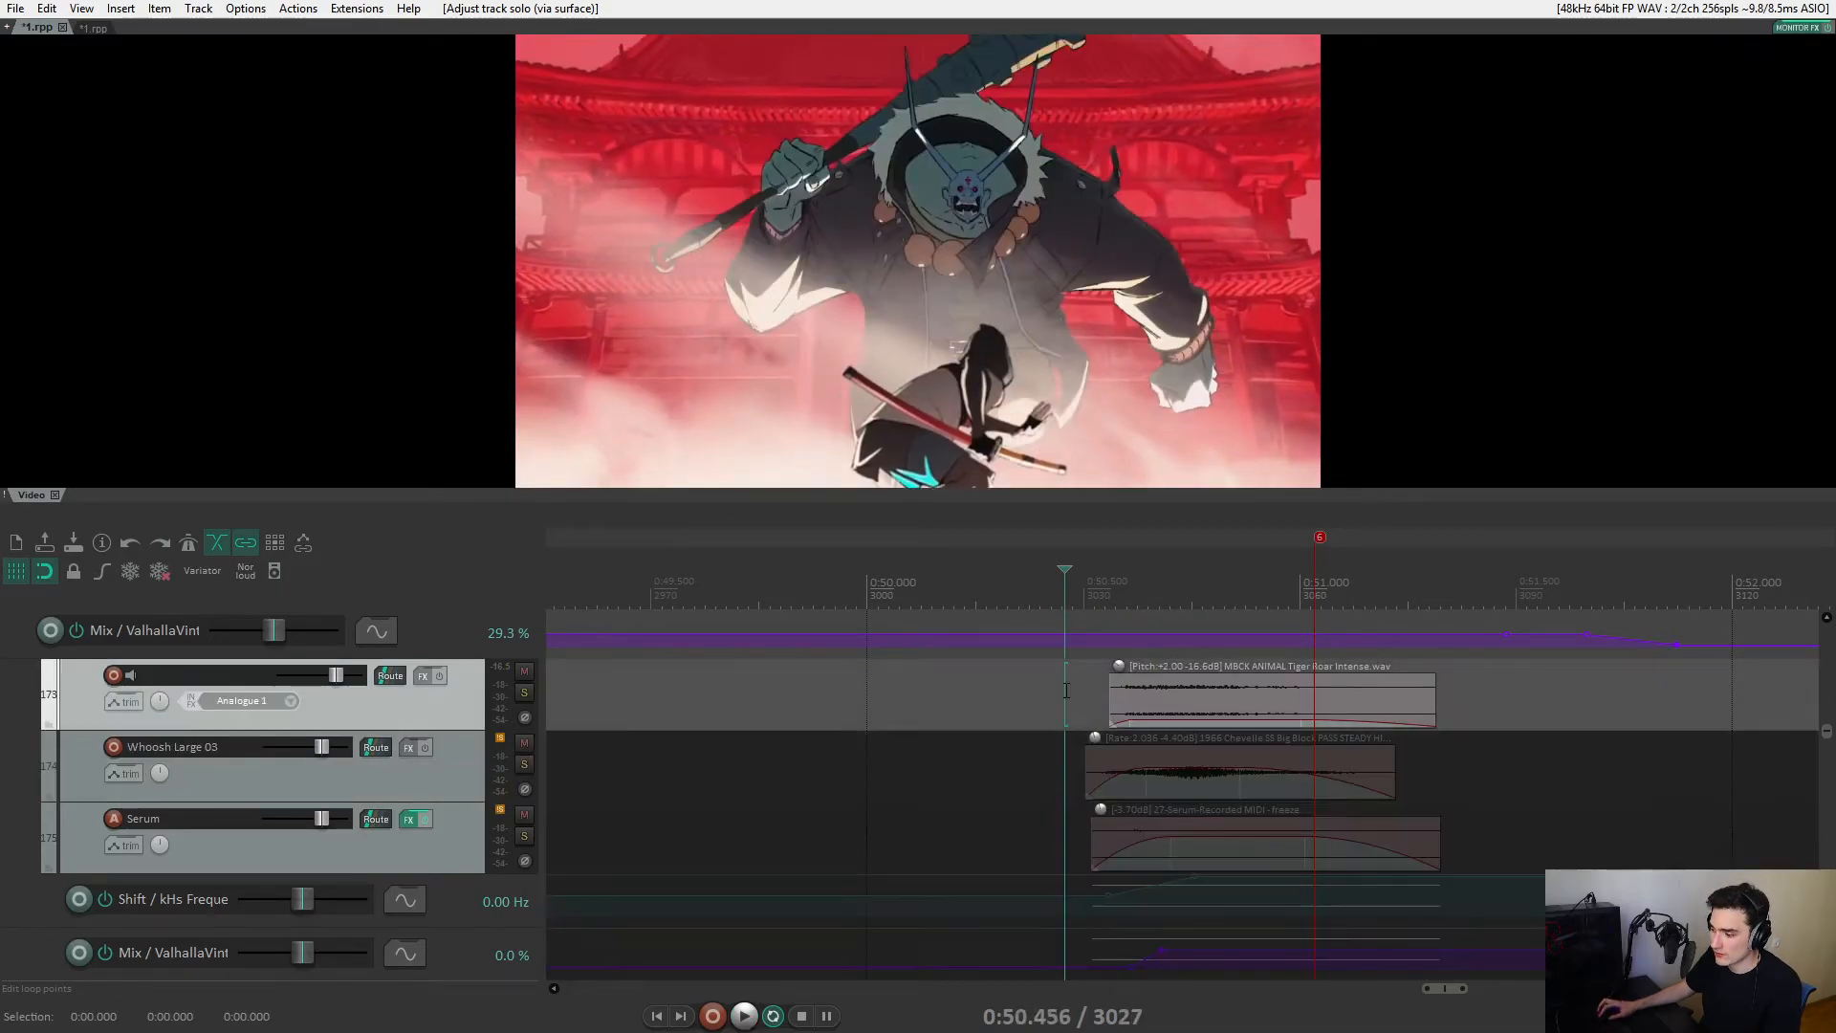
key("space")
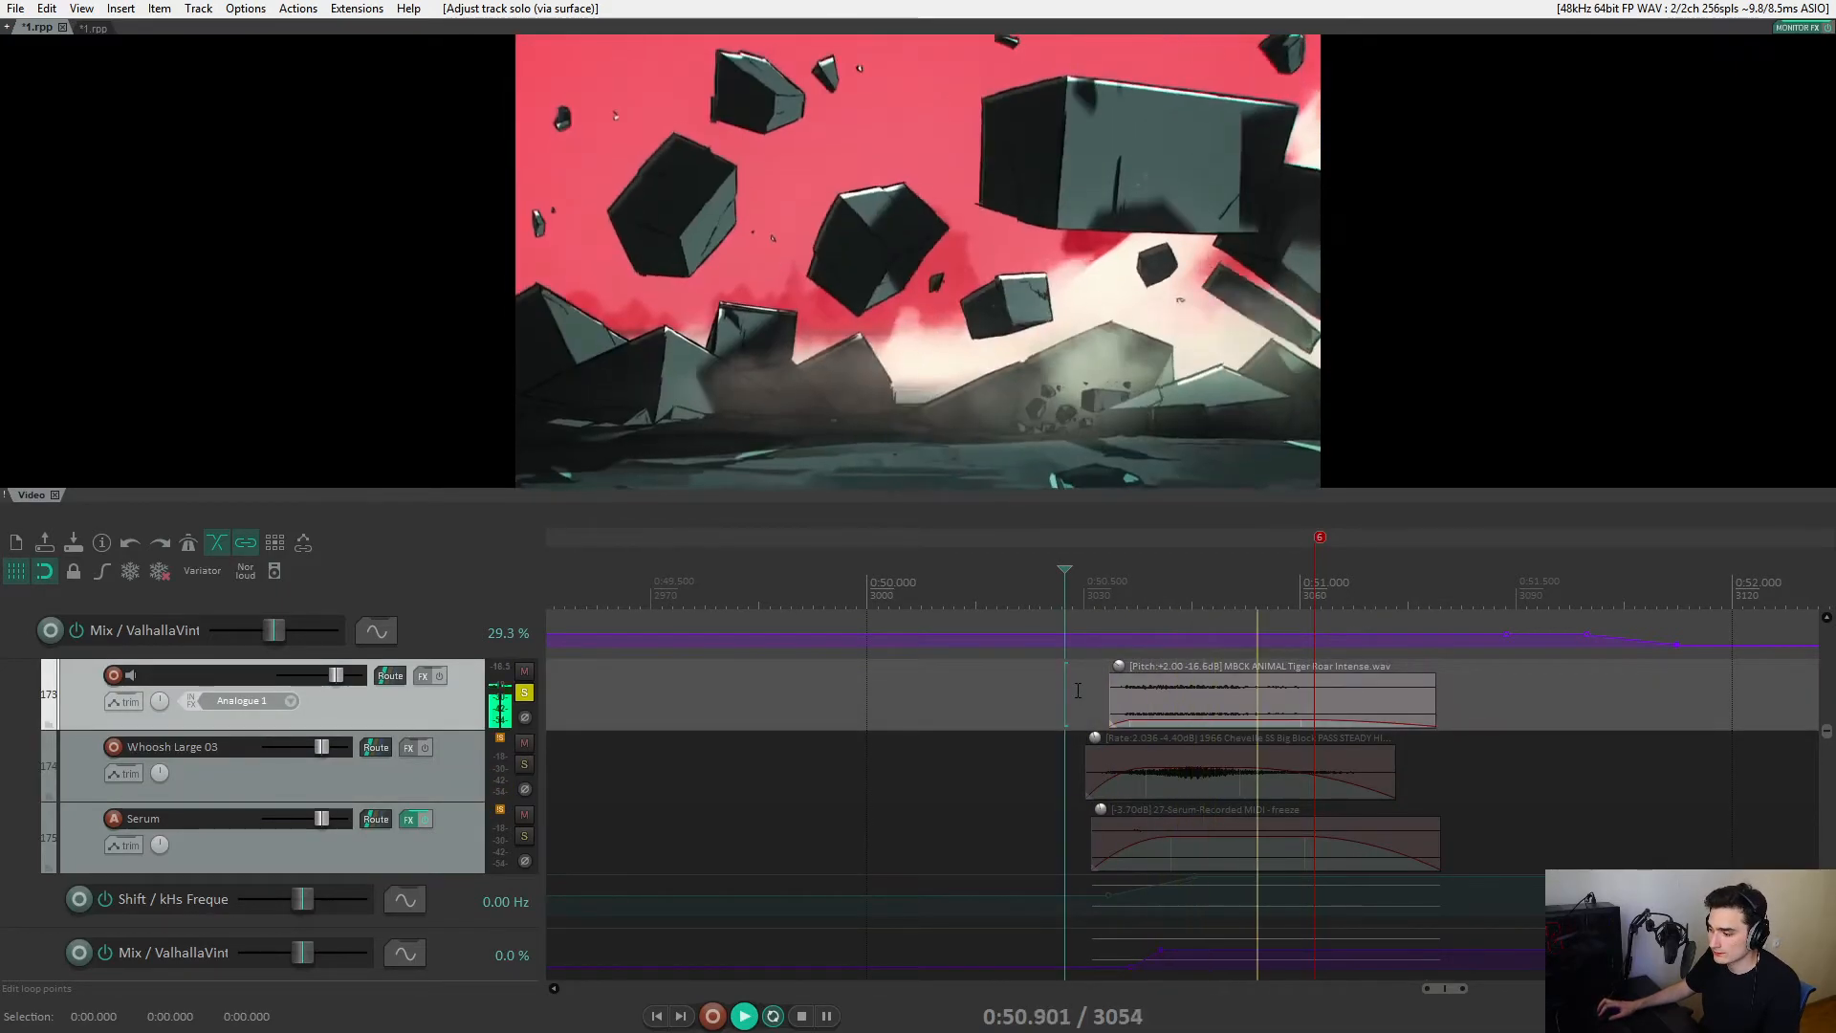
key("space")
key("F6")
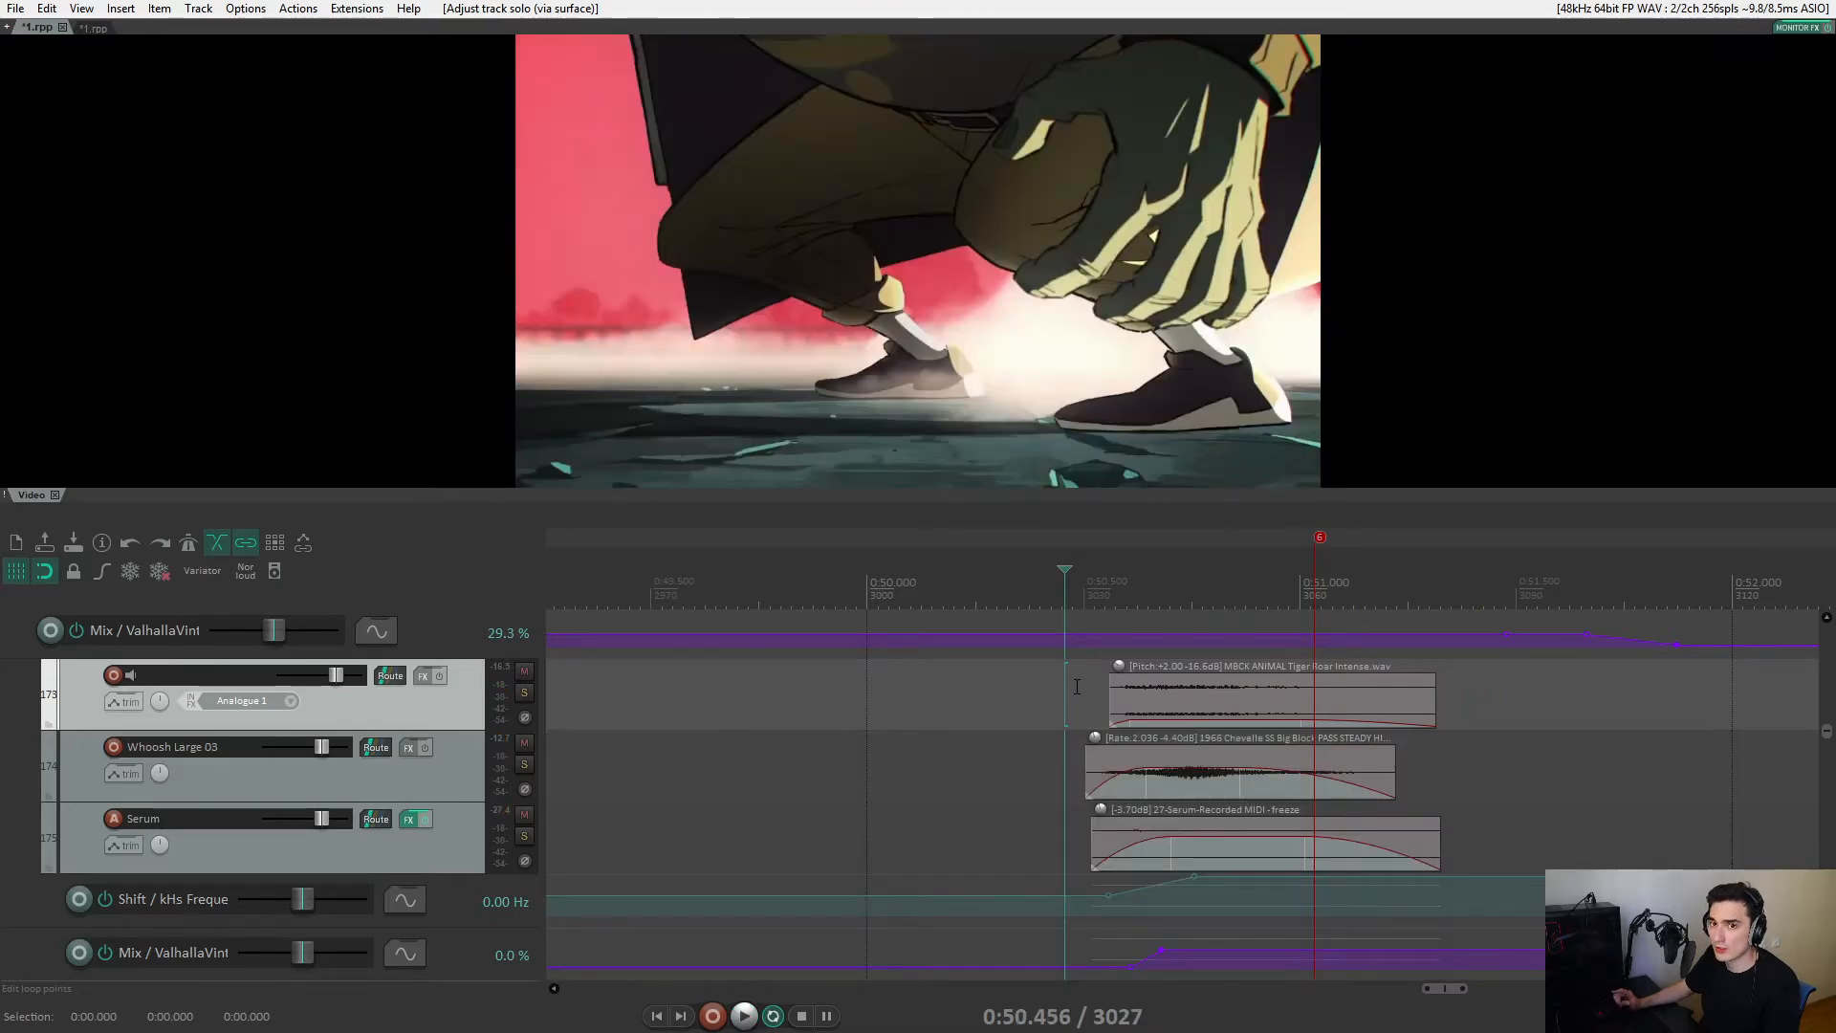
key("space")
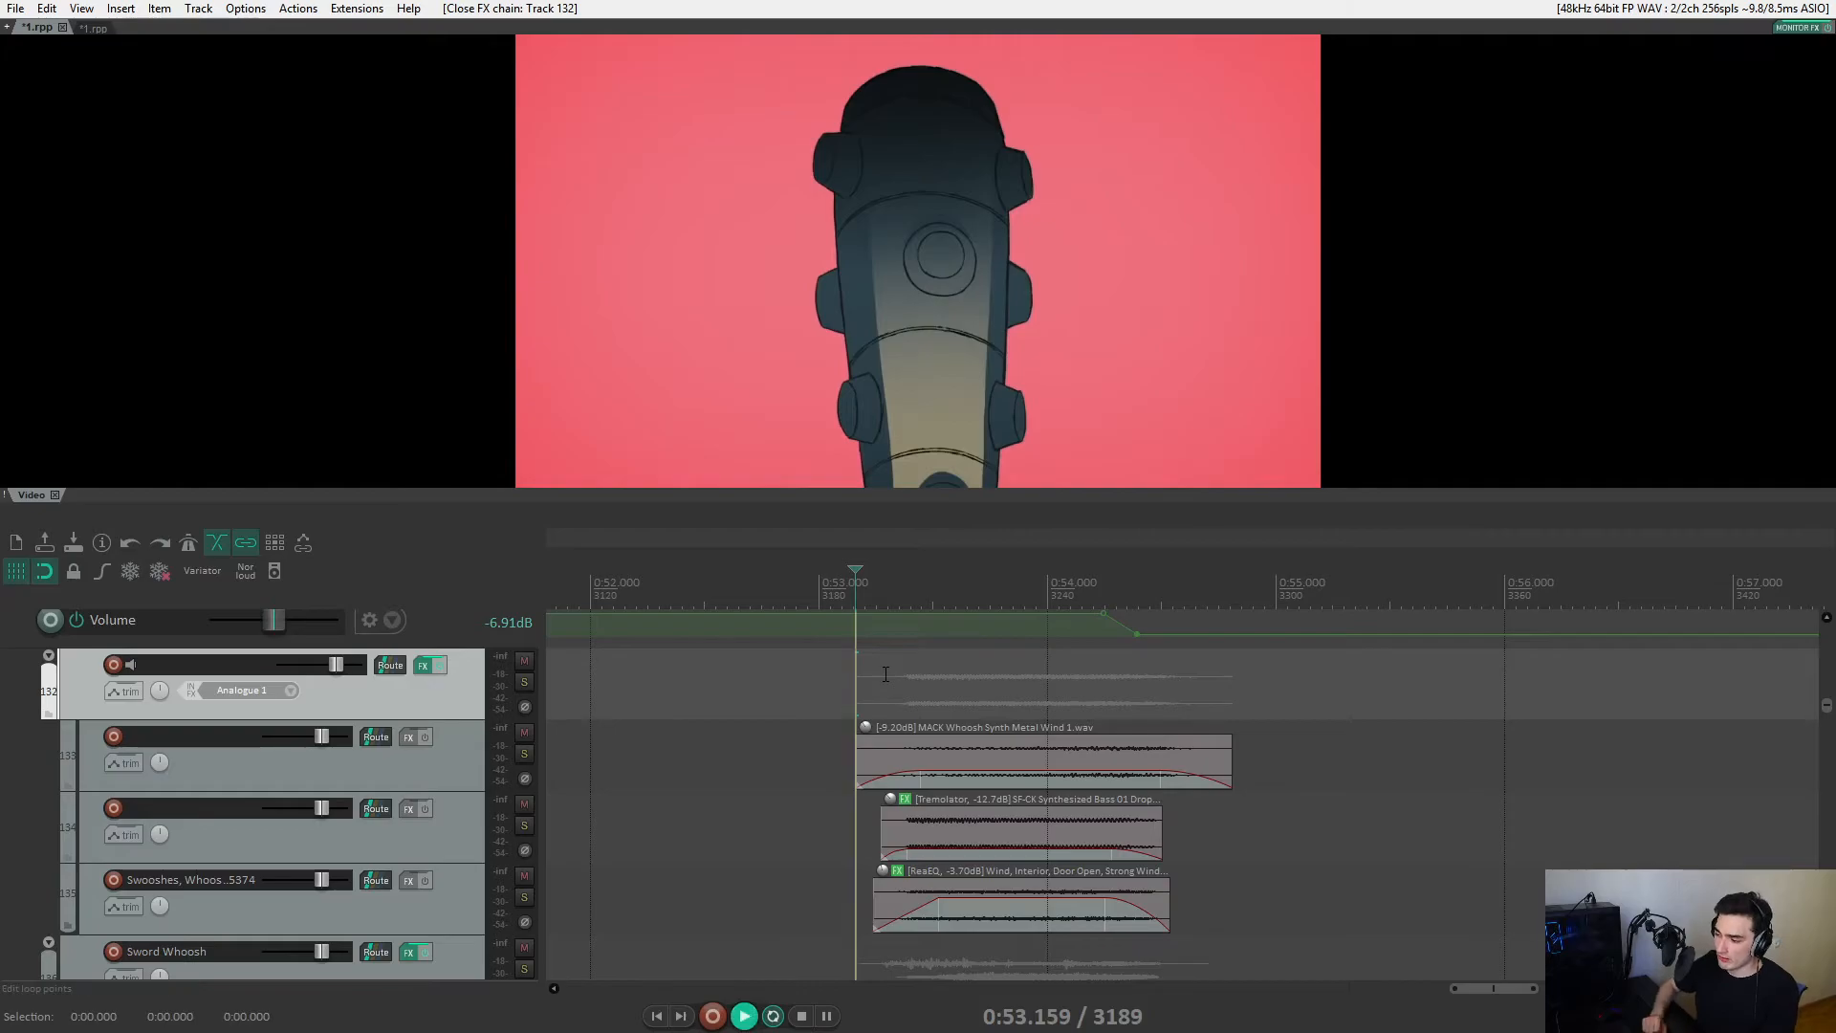
Play the whoosh folder from 0:53.159, the soloed CutBigMovement folder from 0:53.752, and the dagger scrape folder's section just before 0:54.
key("space")
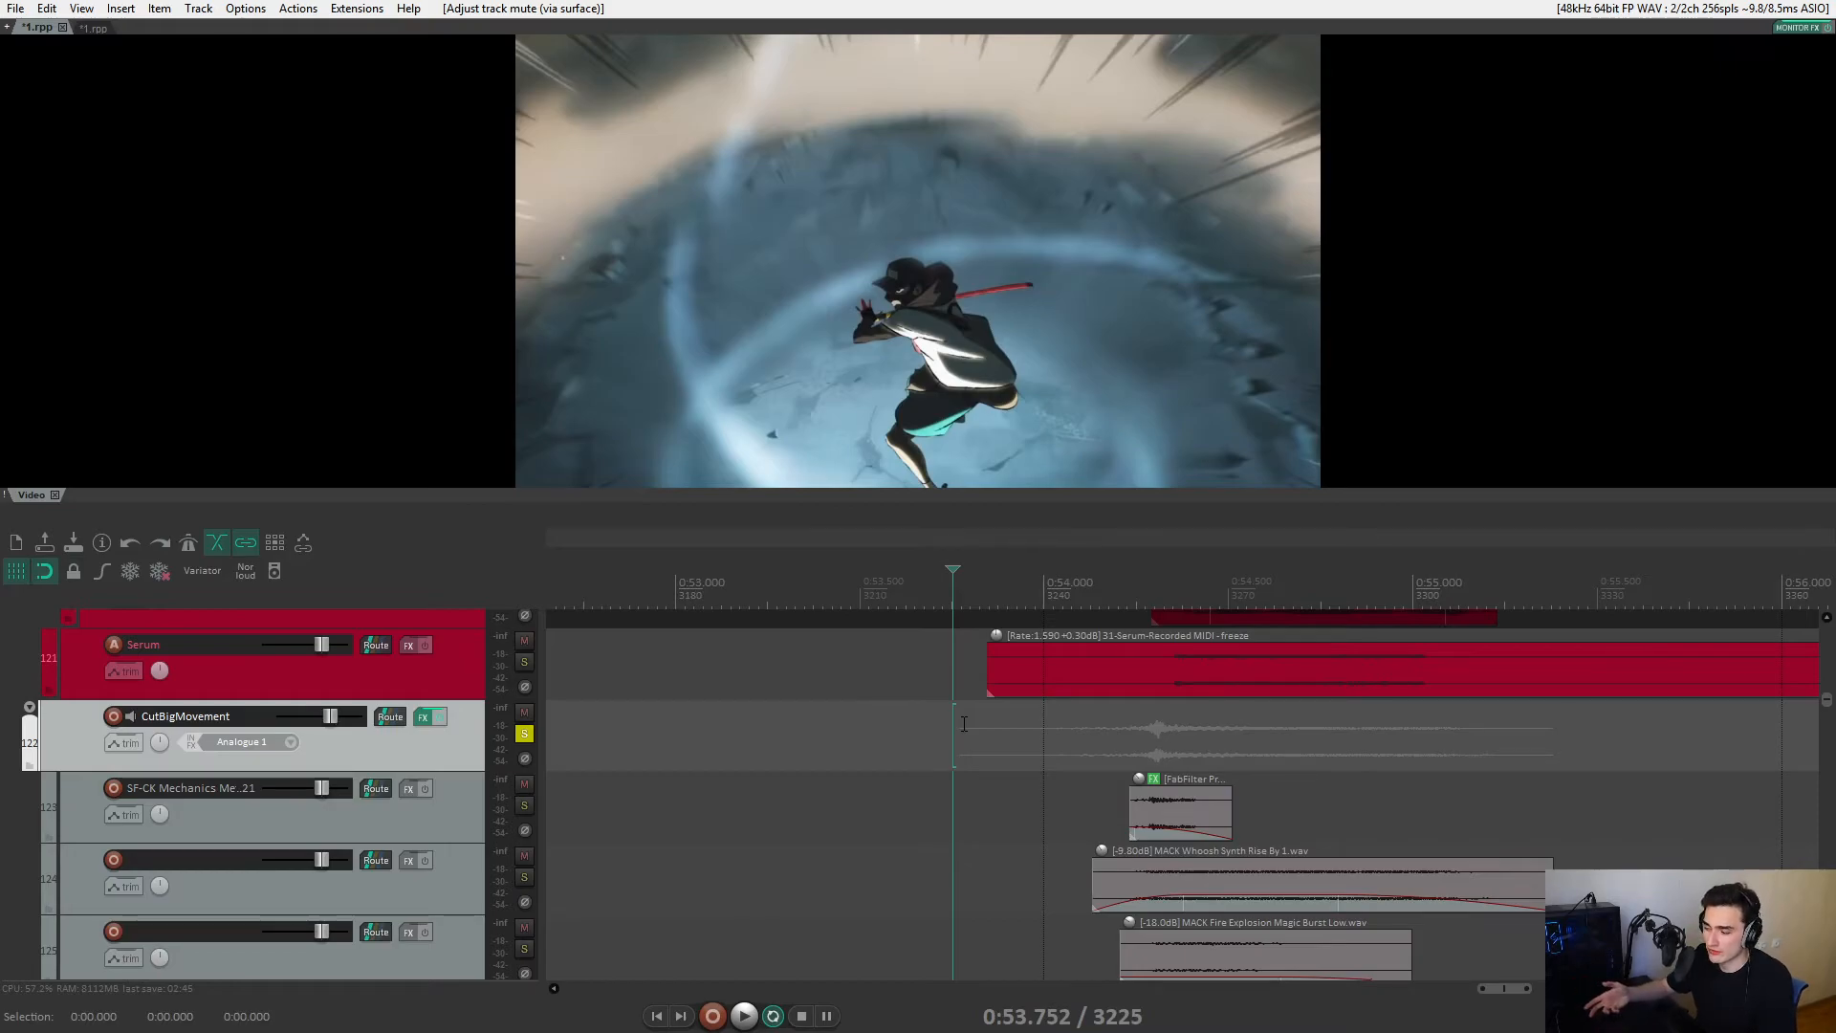
key("space")
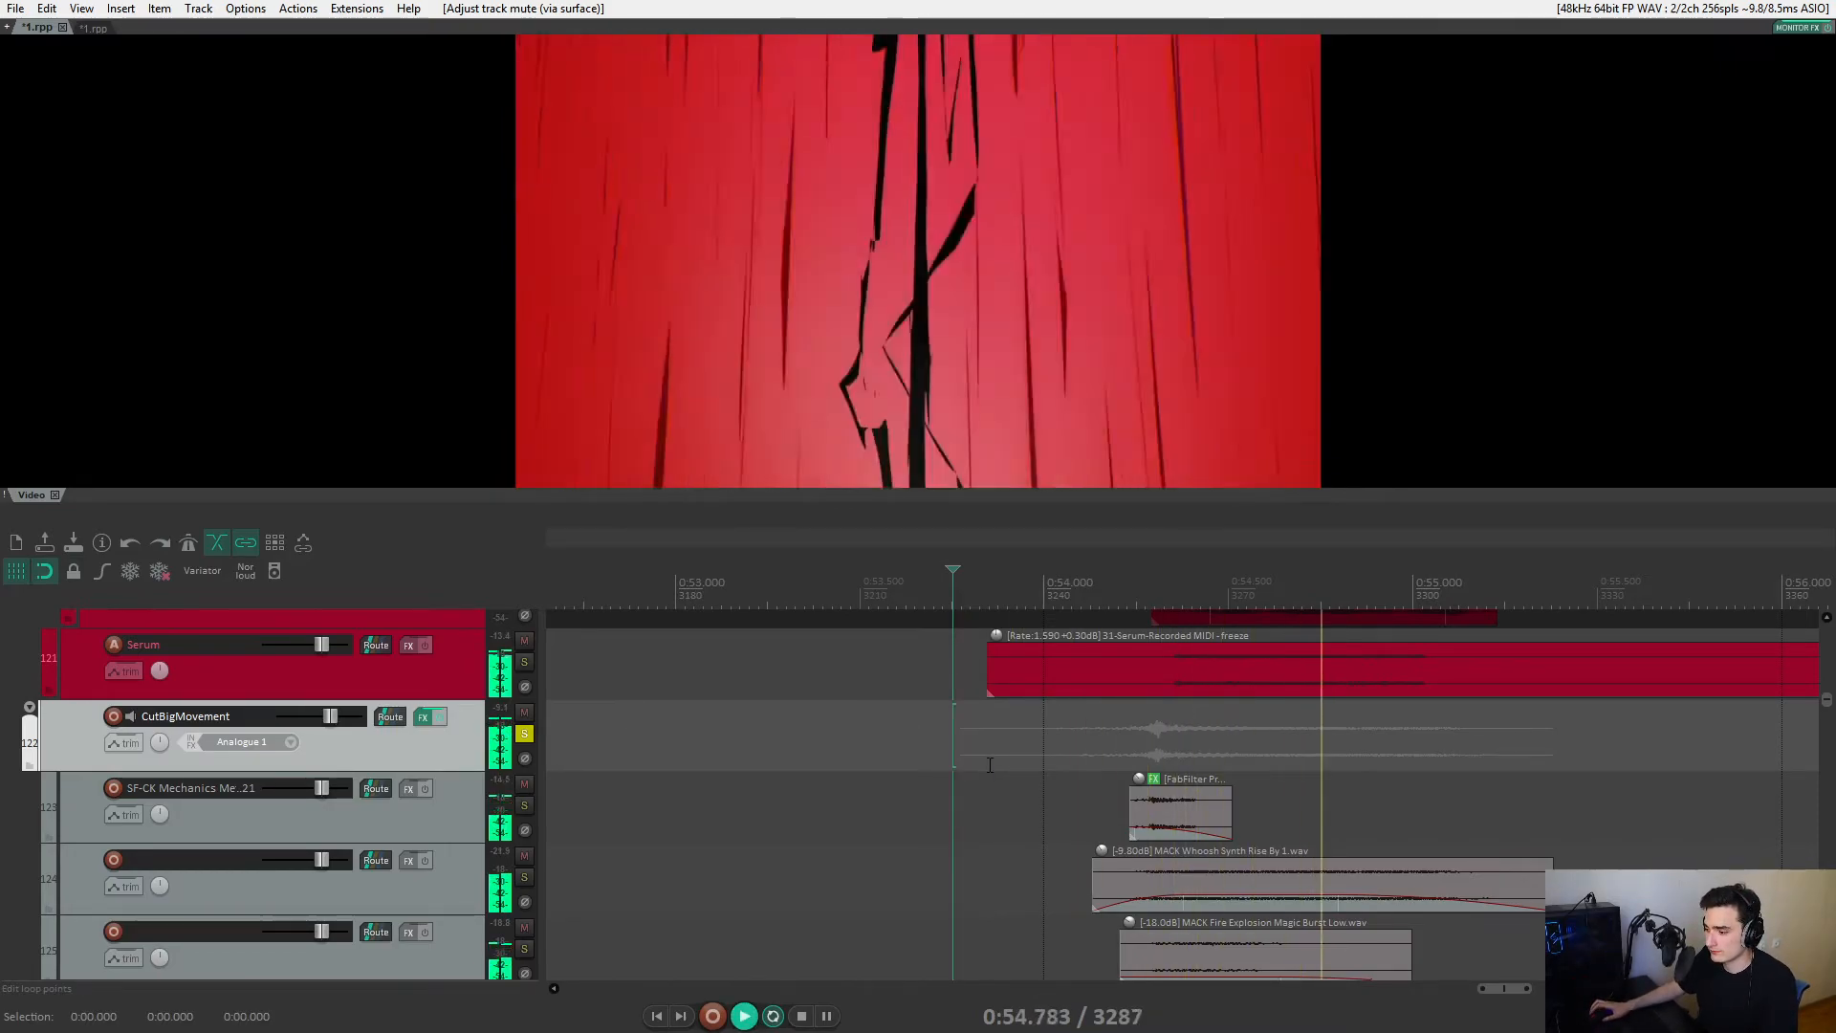
scroll(995, 763, "up", 5)
key("space")
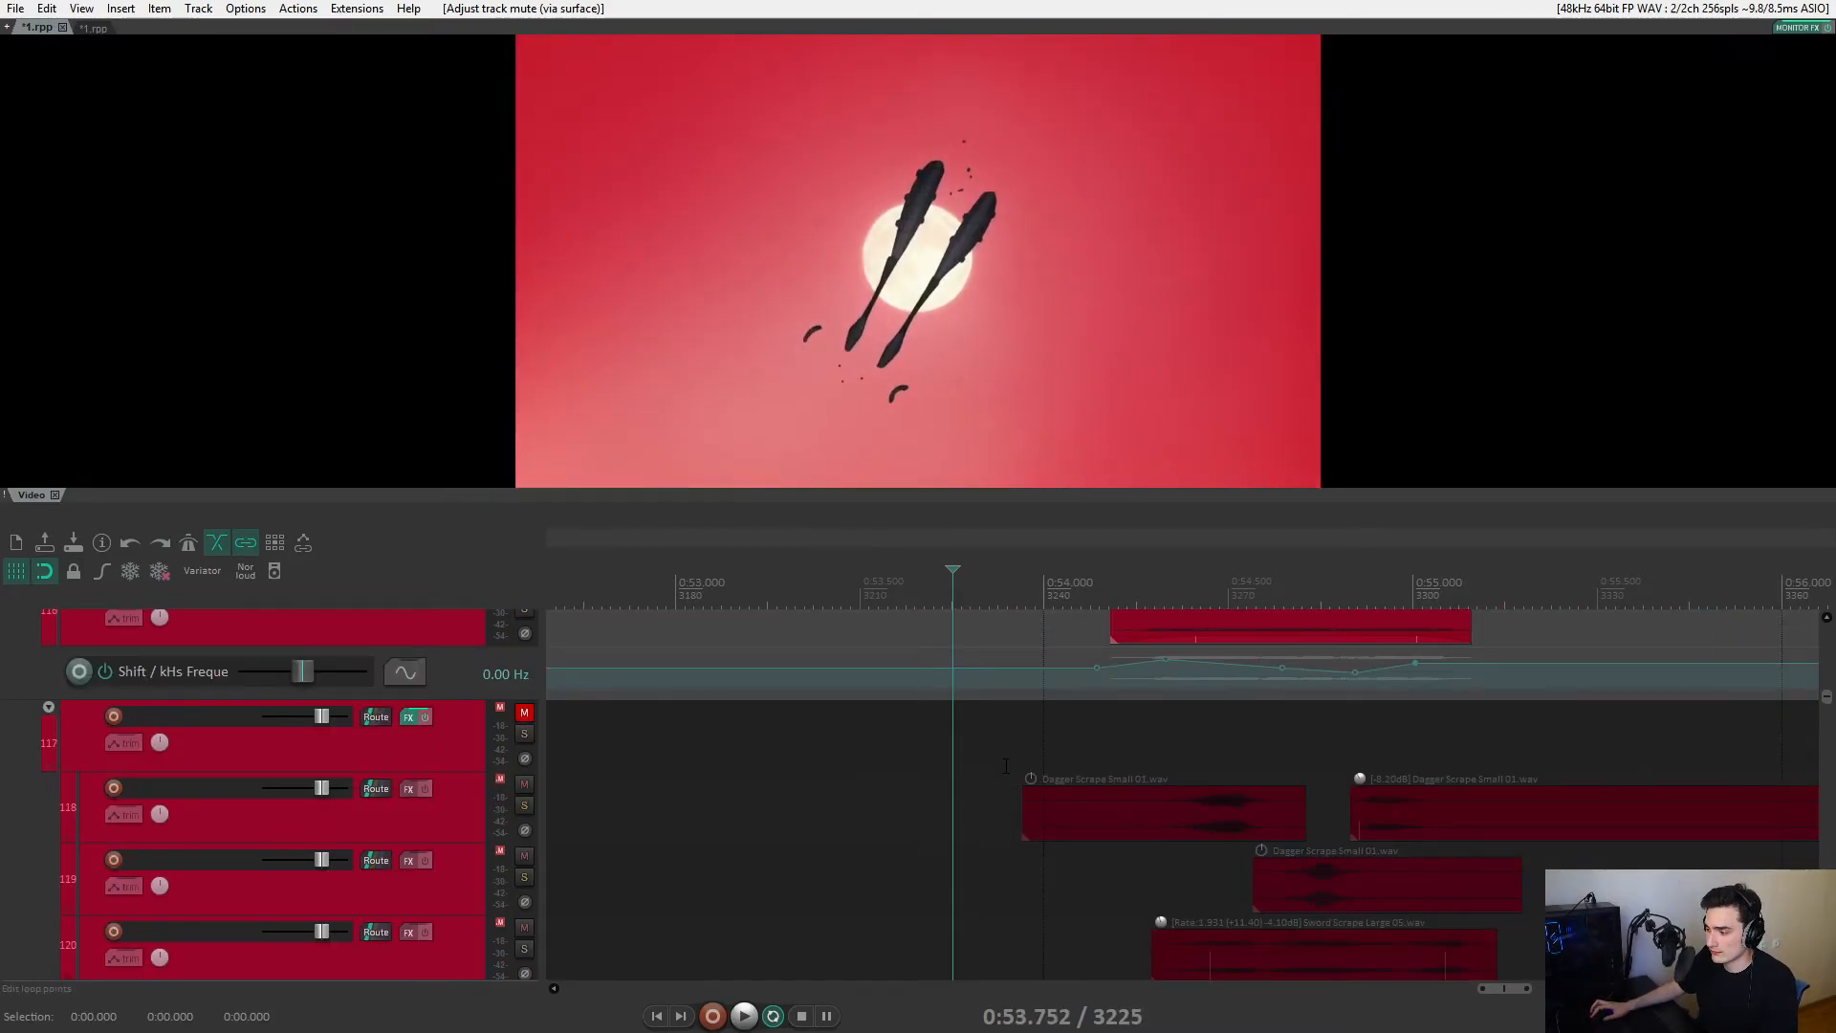
left_click(1000, 742)
key("space")
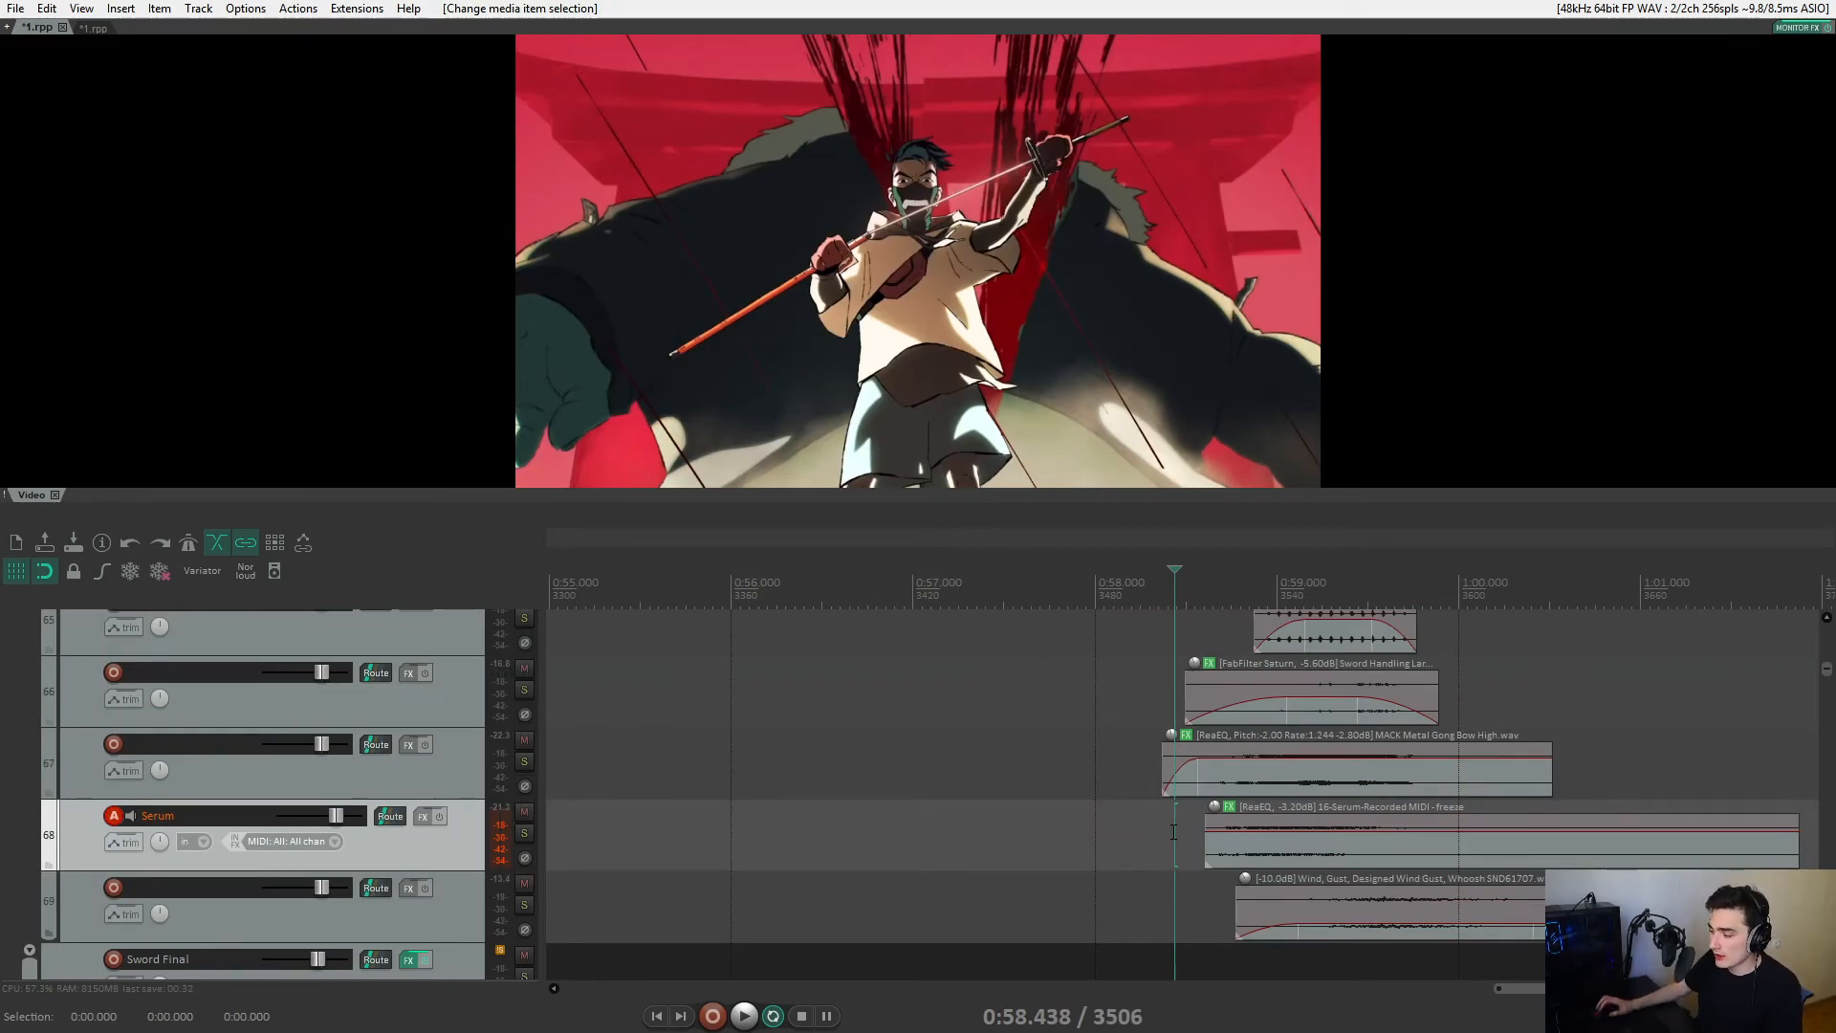
Solo and play the Serum layer from around 0:58.5, and play the soloed metal gong bow and fire burst layers from 0:58.386.
left_click(1185, 831)
key("F6")
key("space")
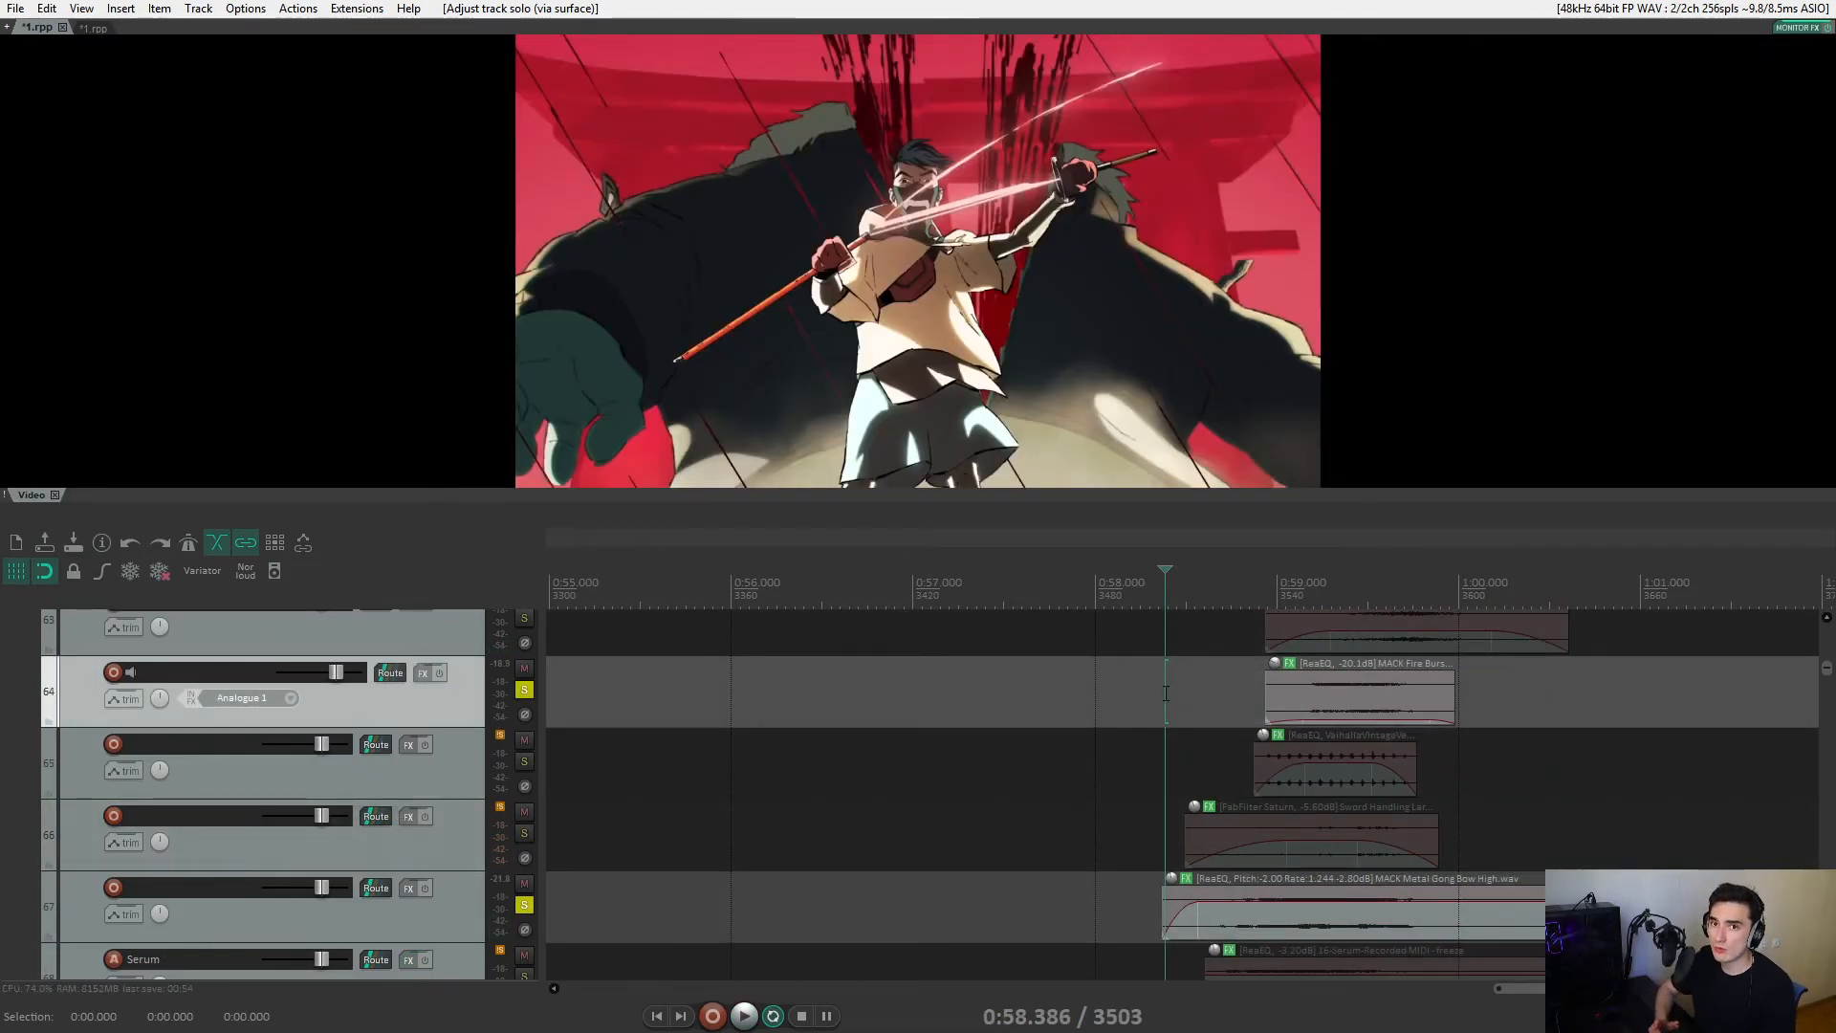
key("space")
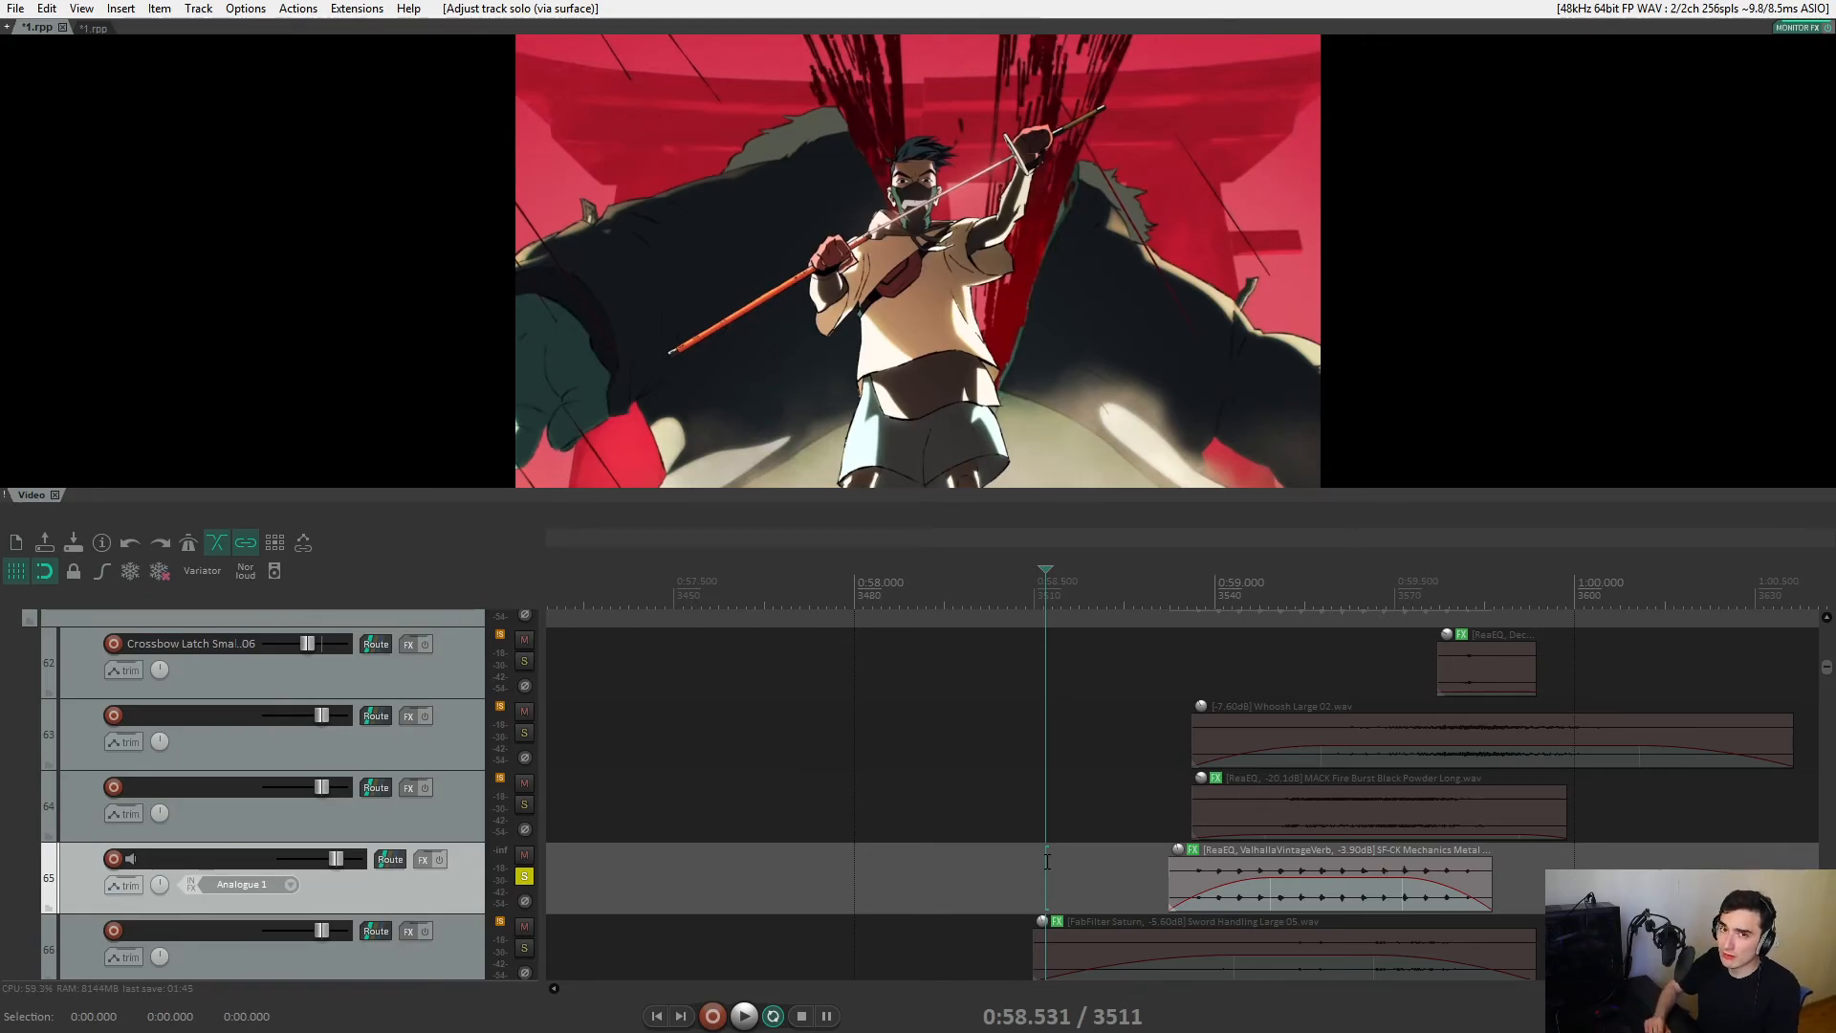
Play the soloed metal mechanics layer from 0:58.531, the crossbow latch layer from 0:59.161, and the Sword Handling folder from 0:58.230.
key("space")
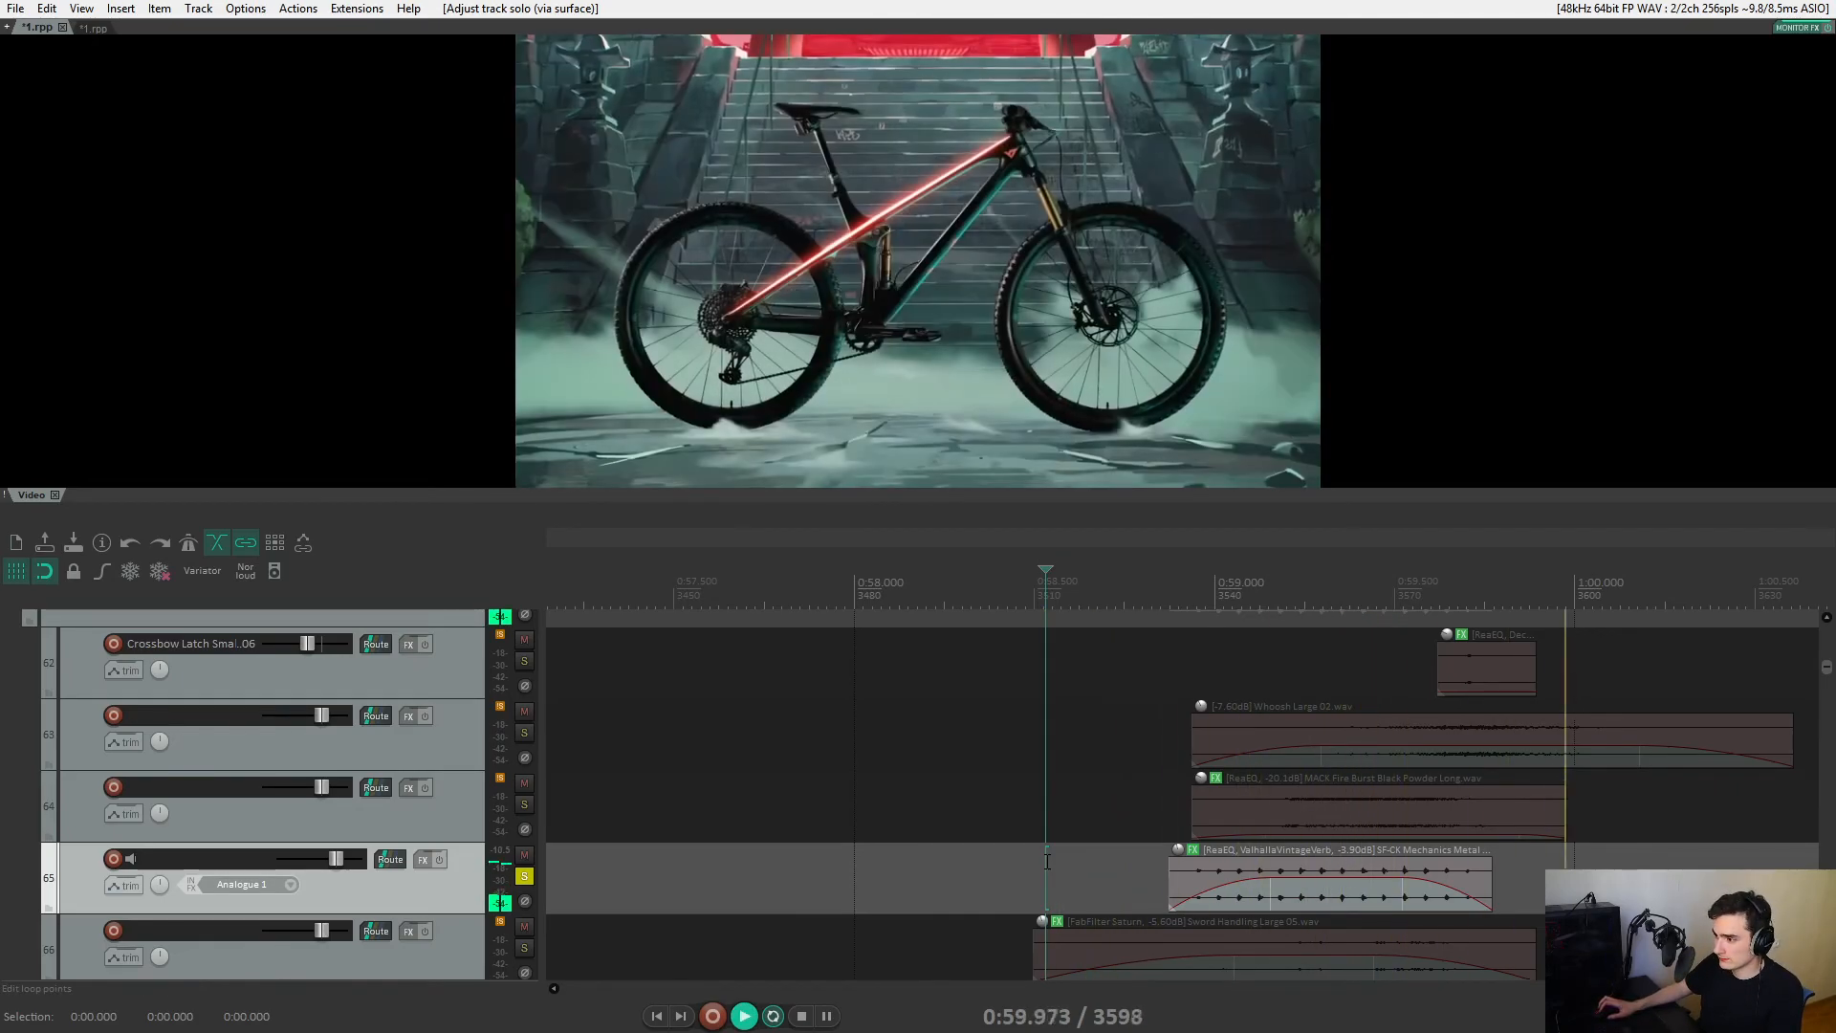
key("space")
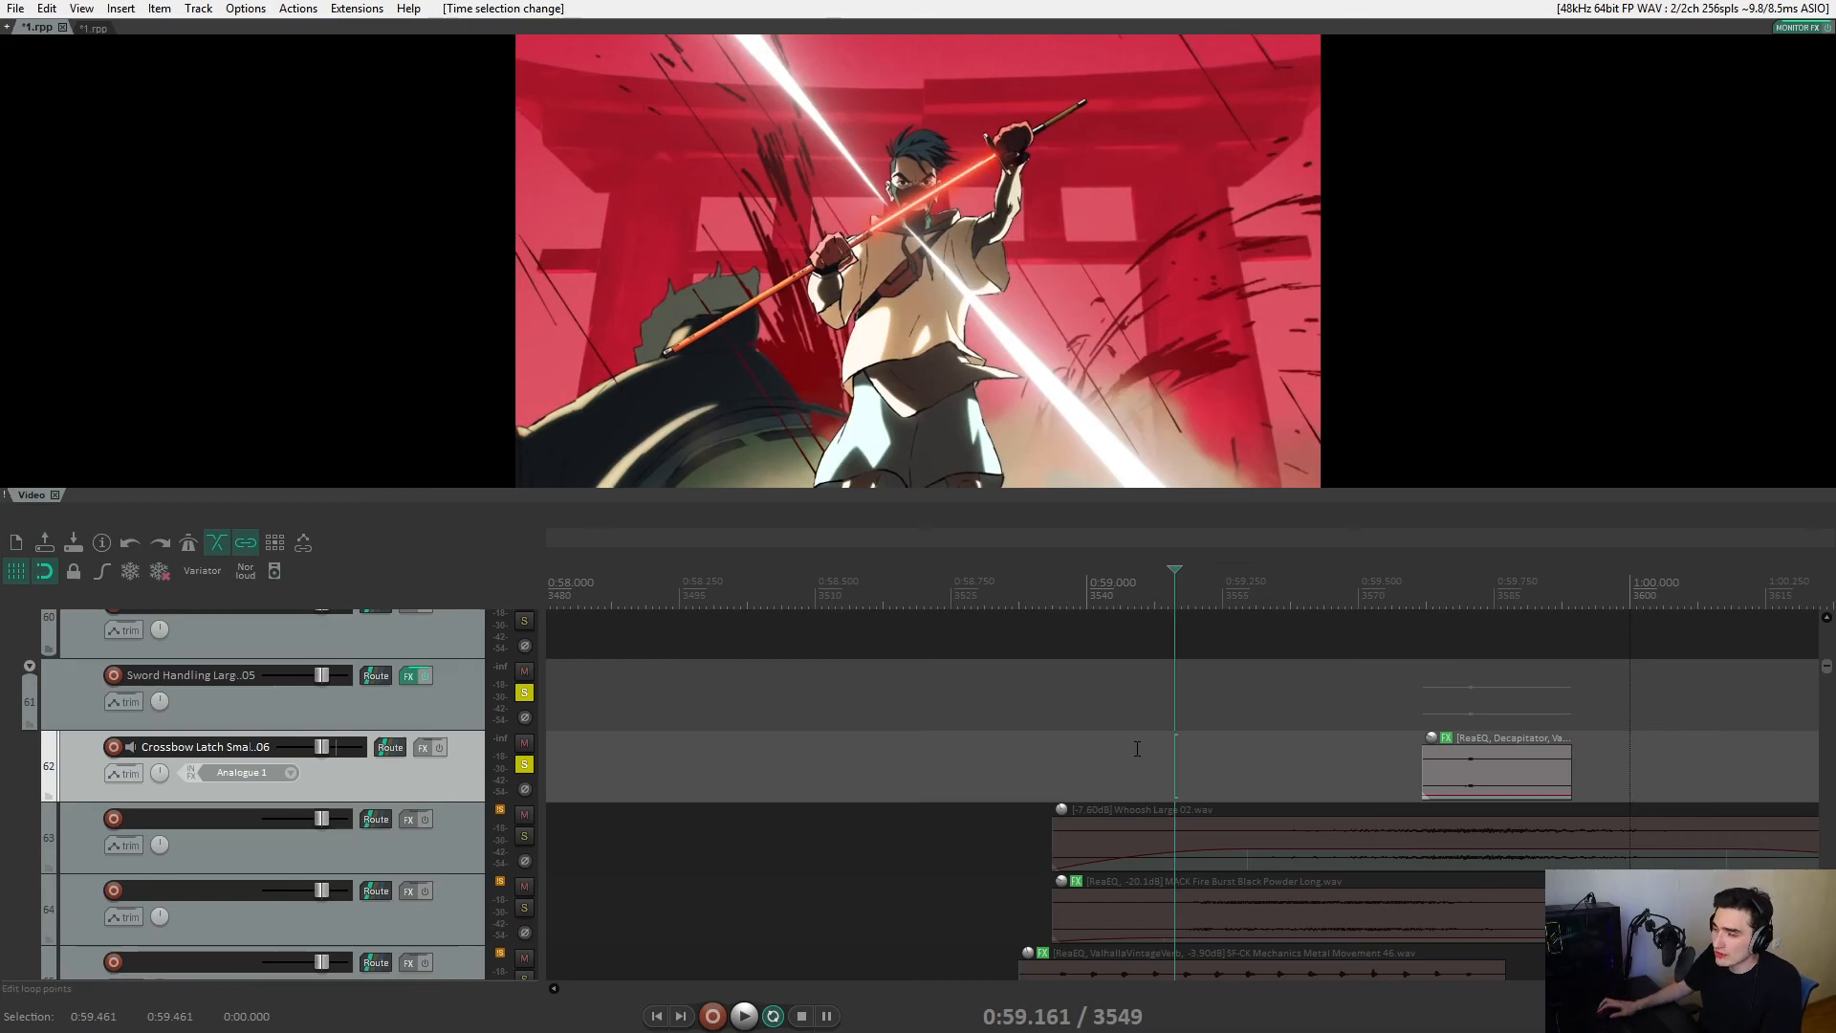
key("space")
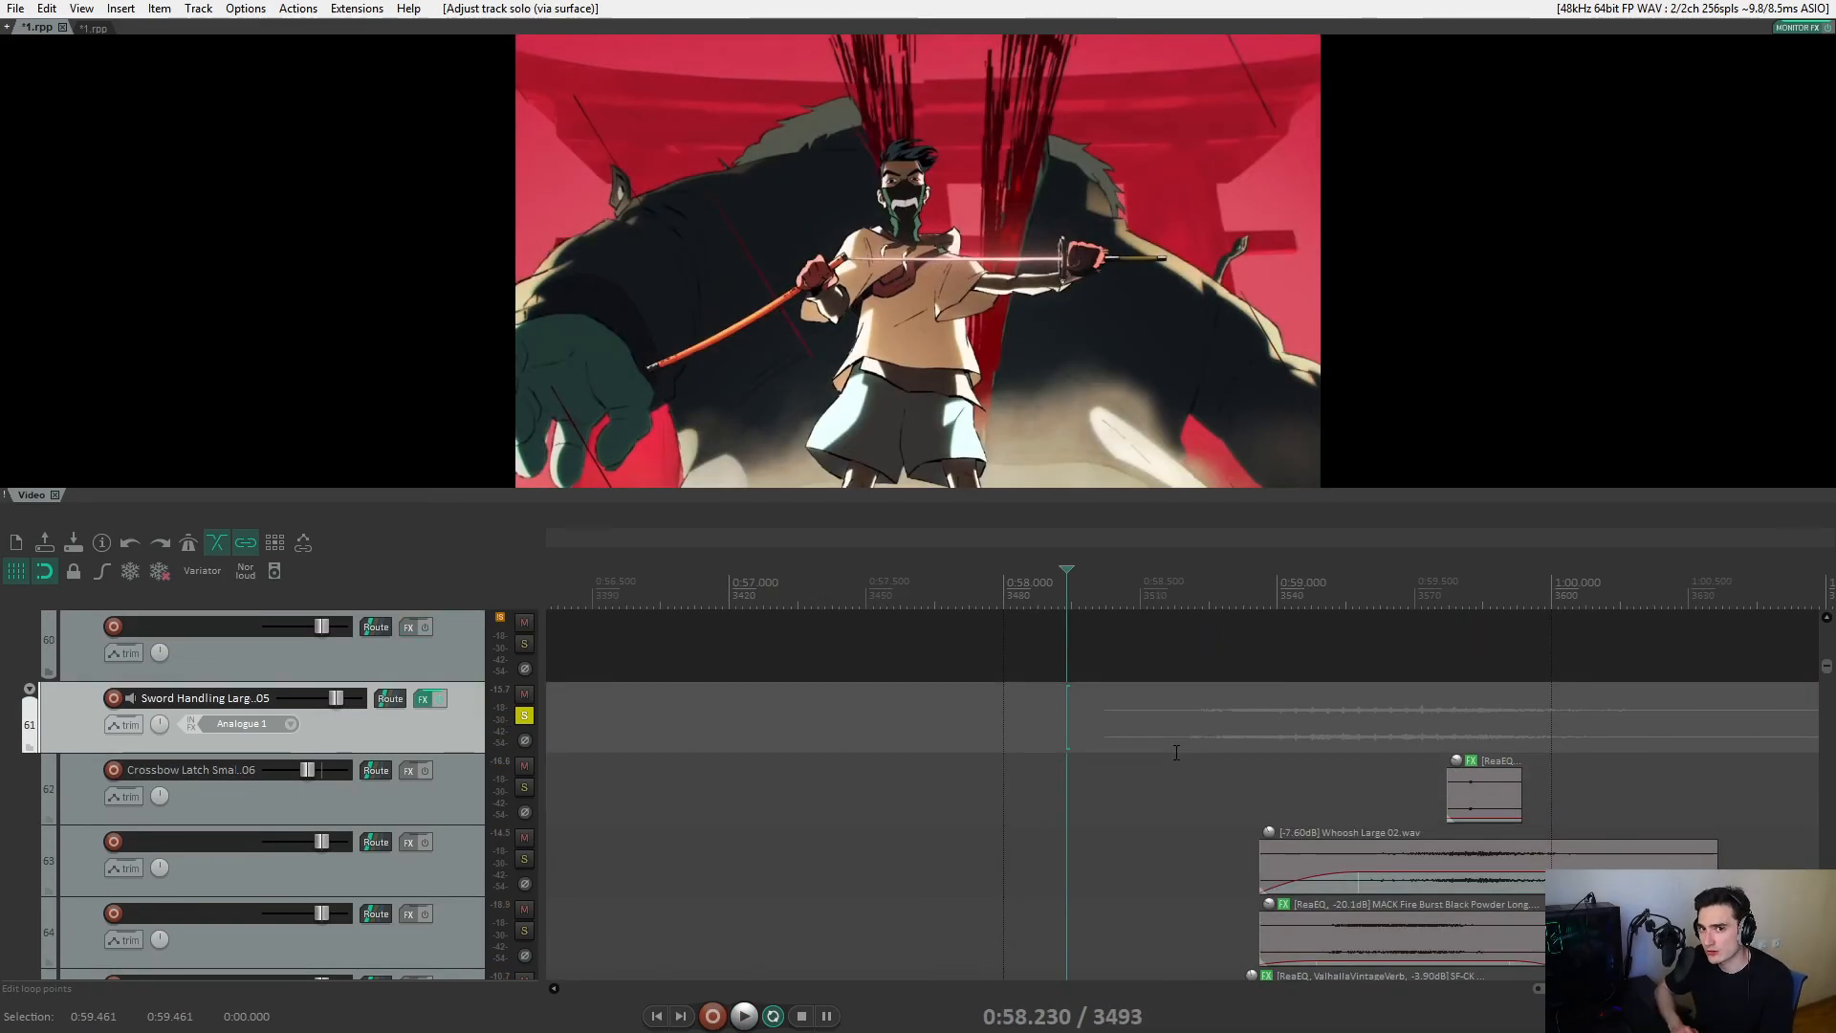
key("space")
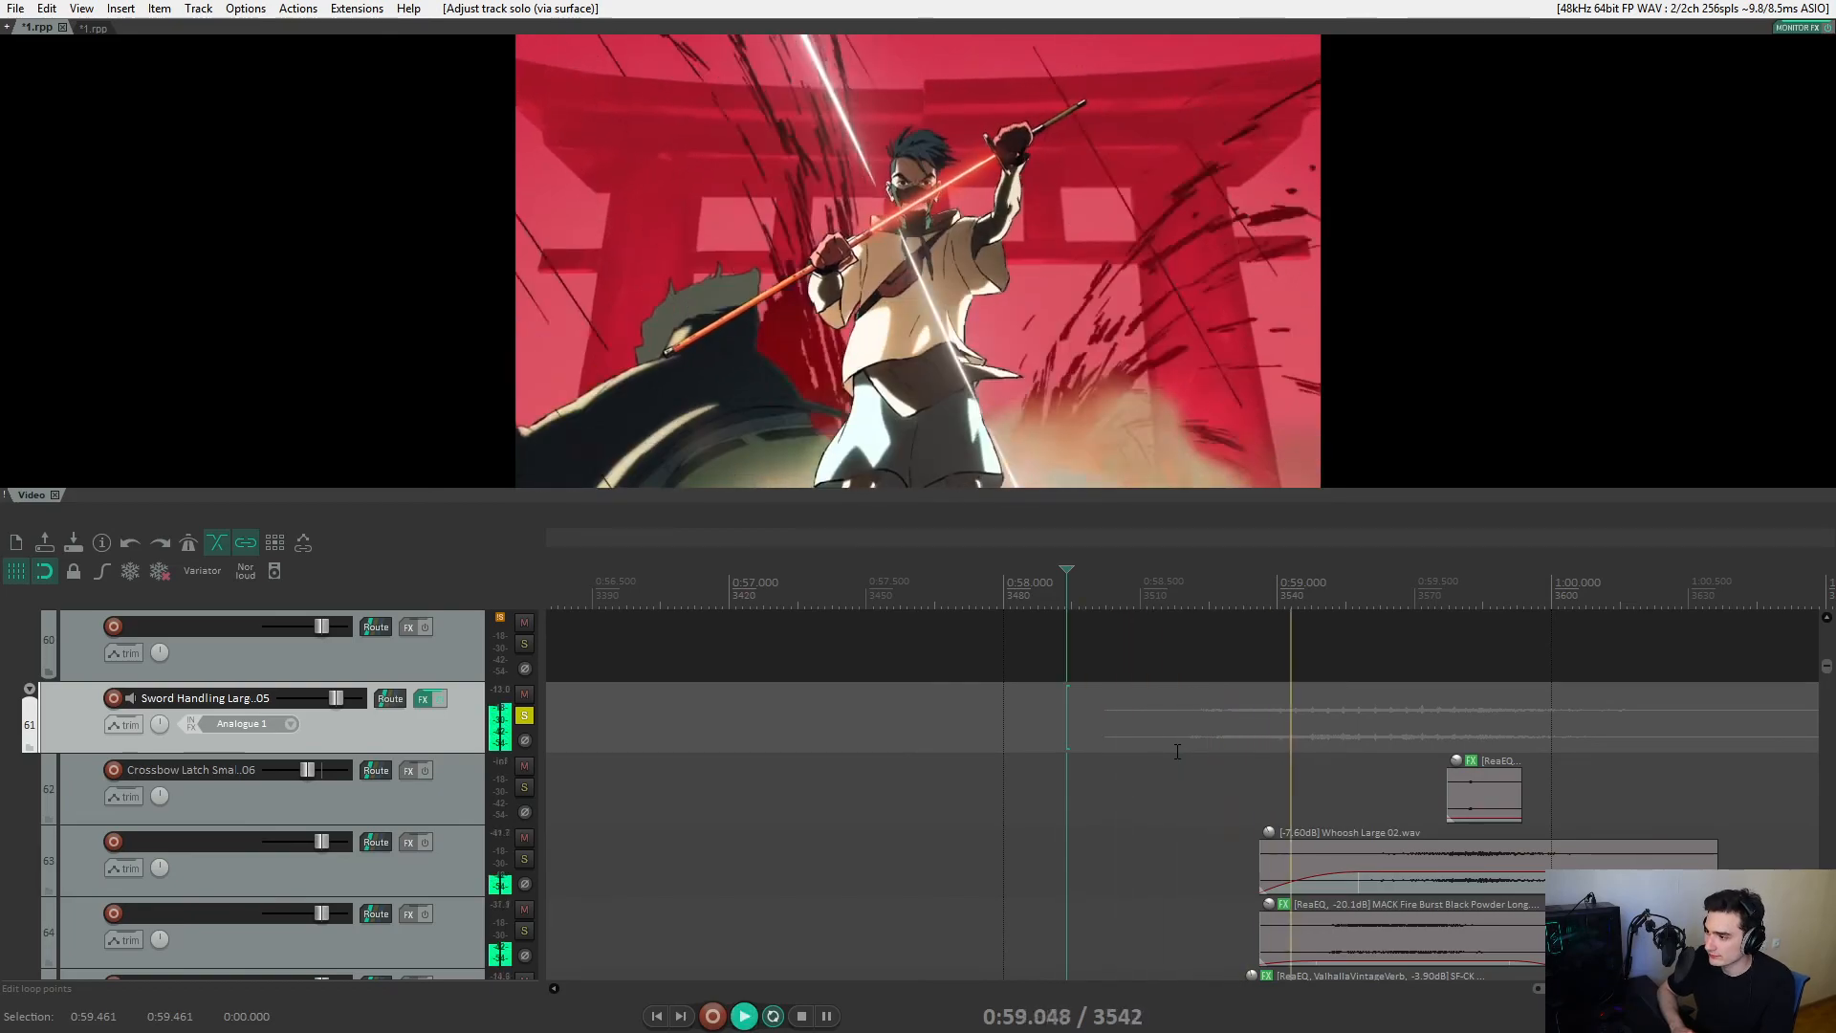